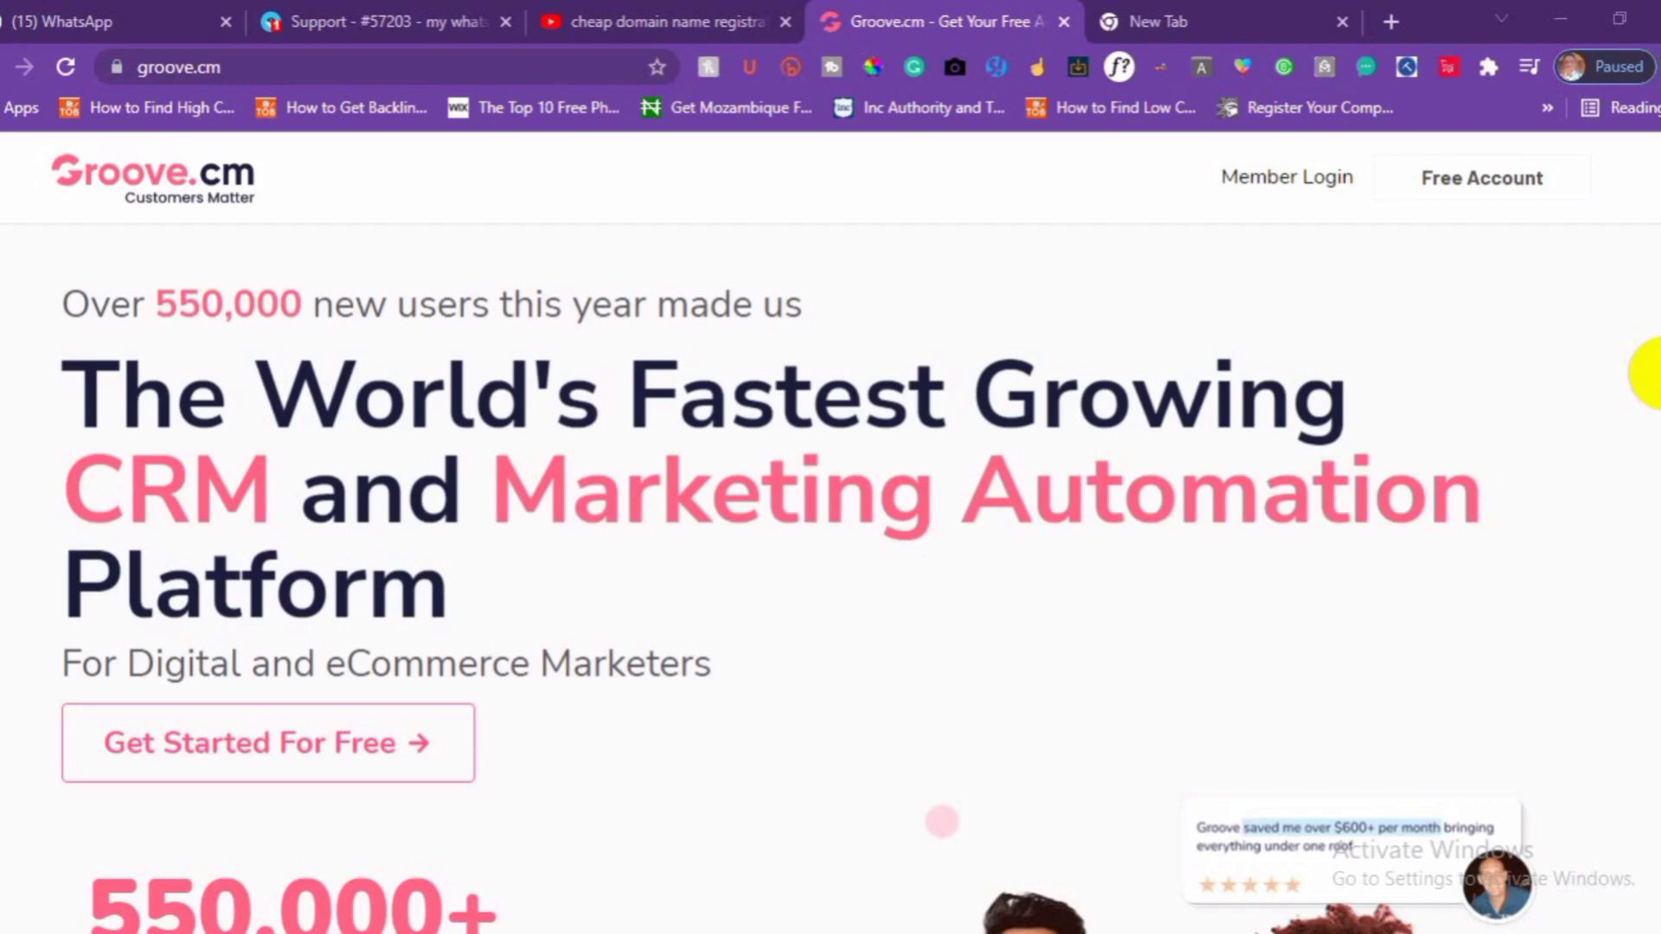
Look over the YouTube video page about cheap Namecheap domain registration and return to the Groove.cm site
left_click(674, 4)
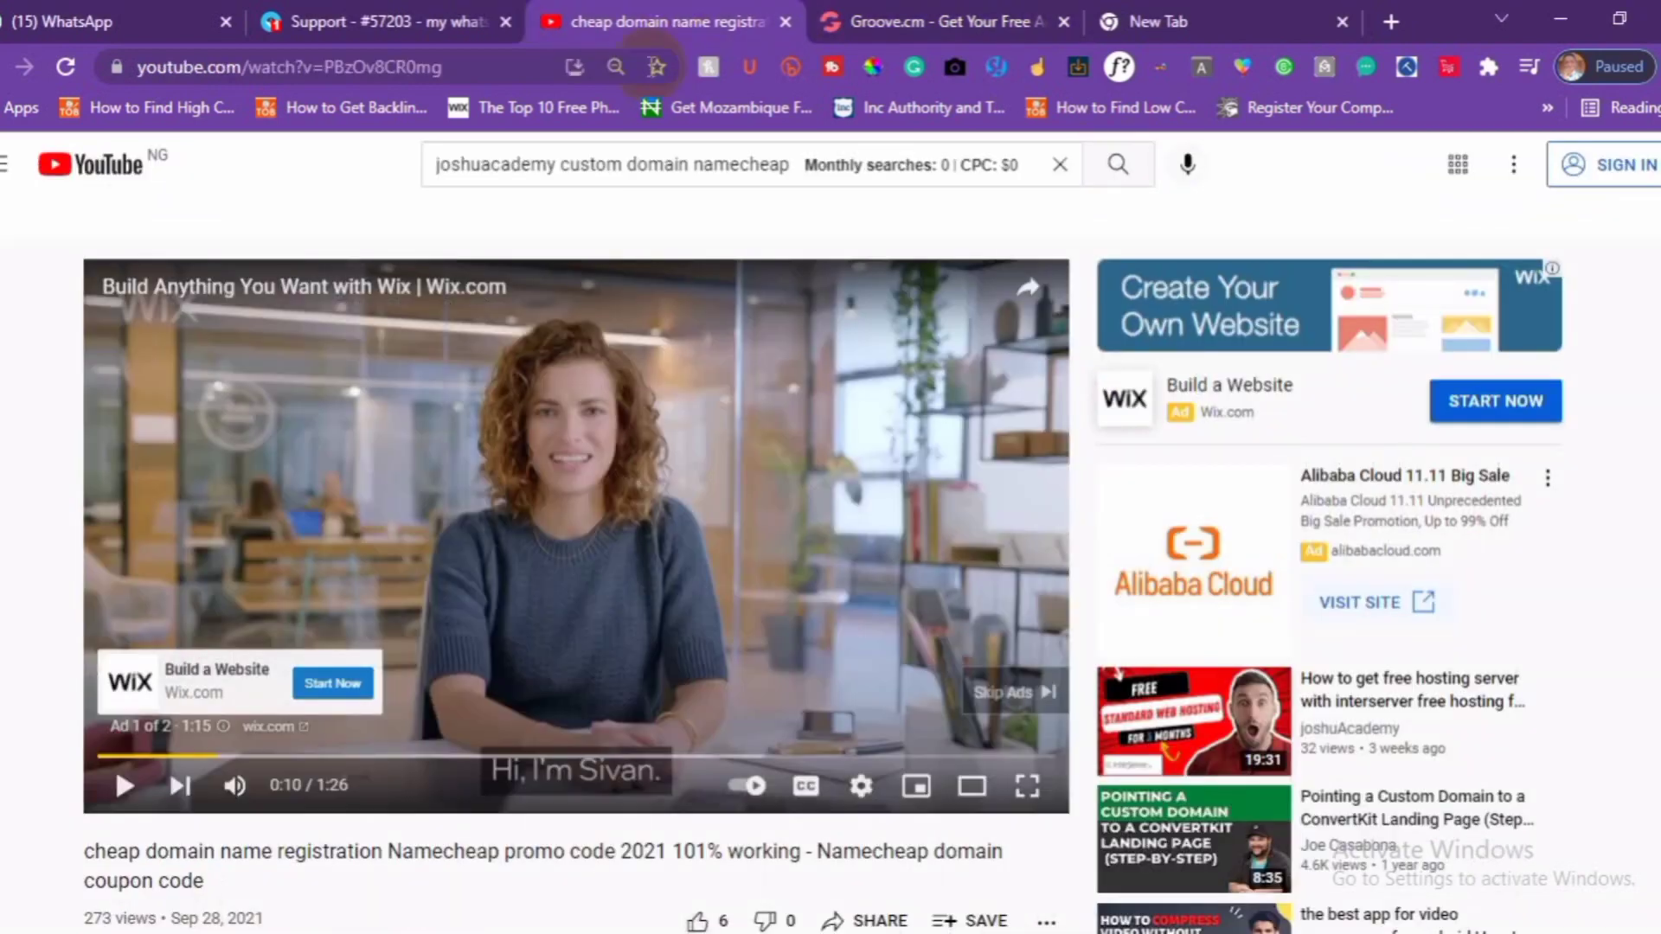
scroll(579, 502, "down", 4)
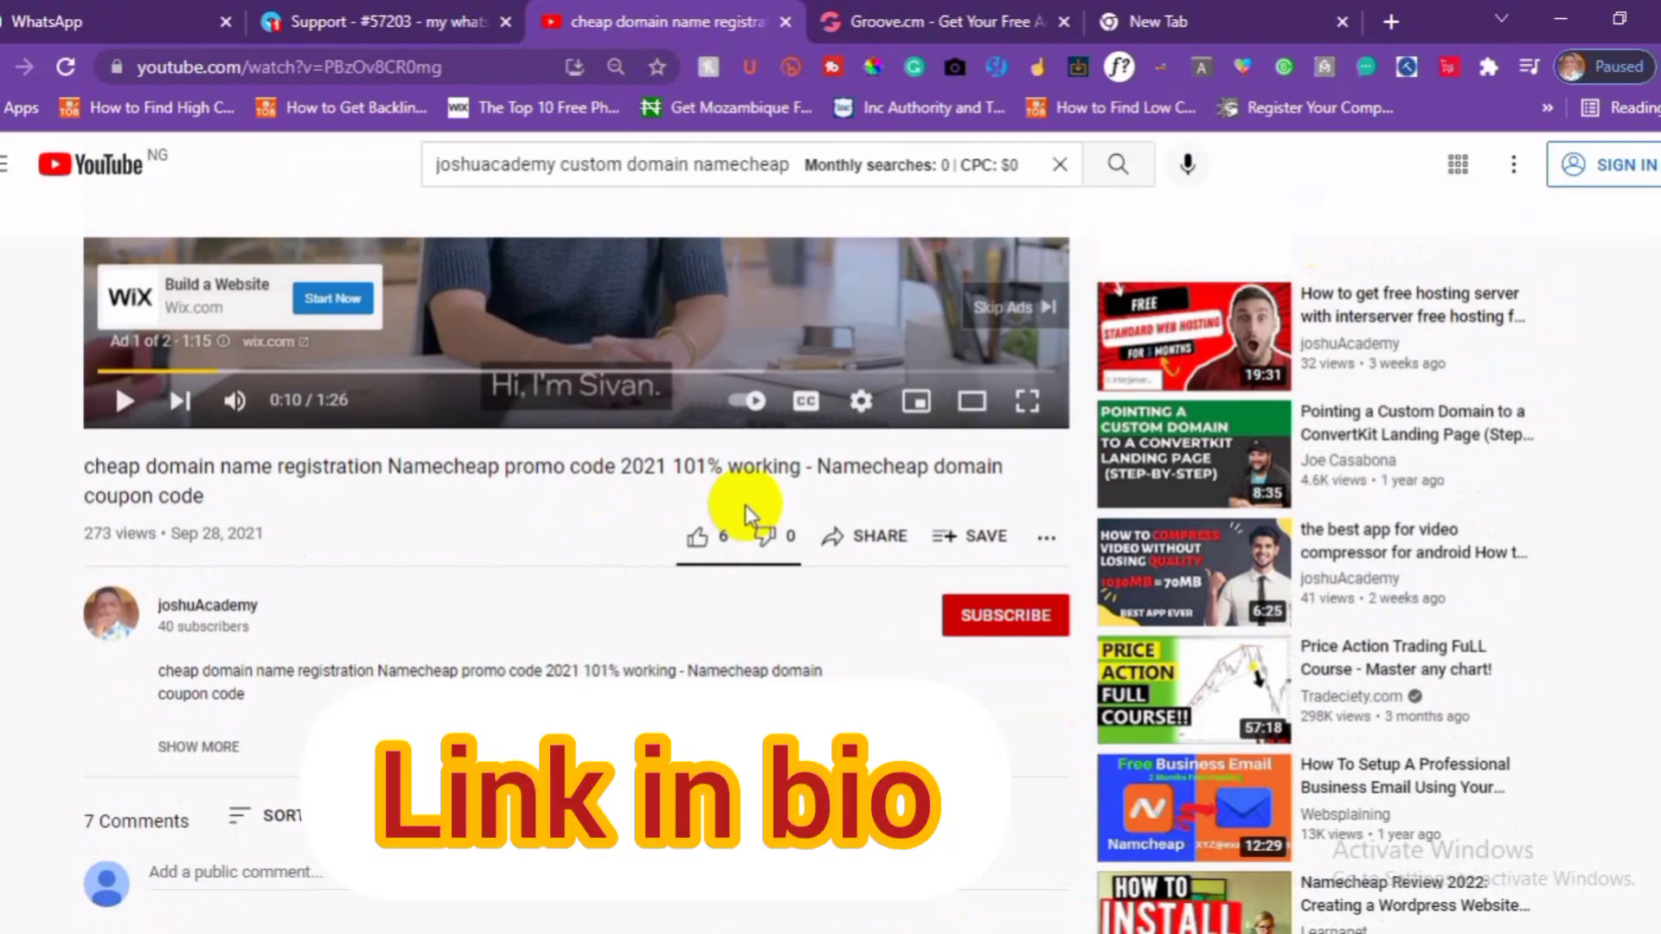
left_click(973, 21)
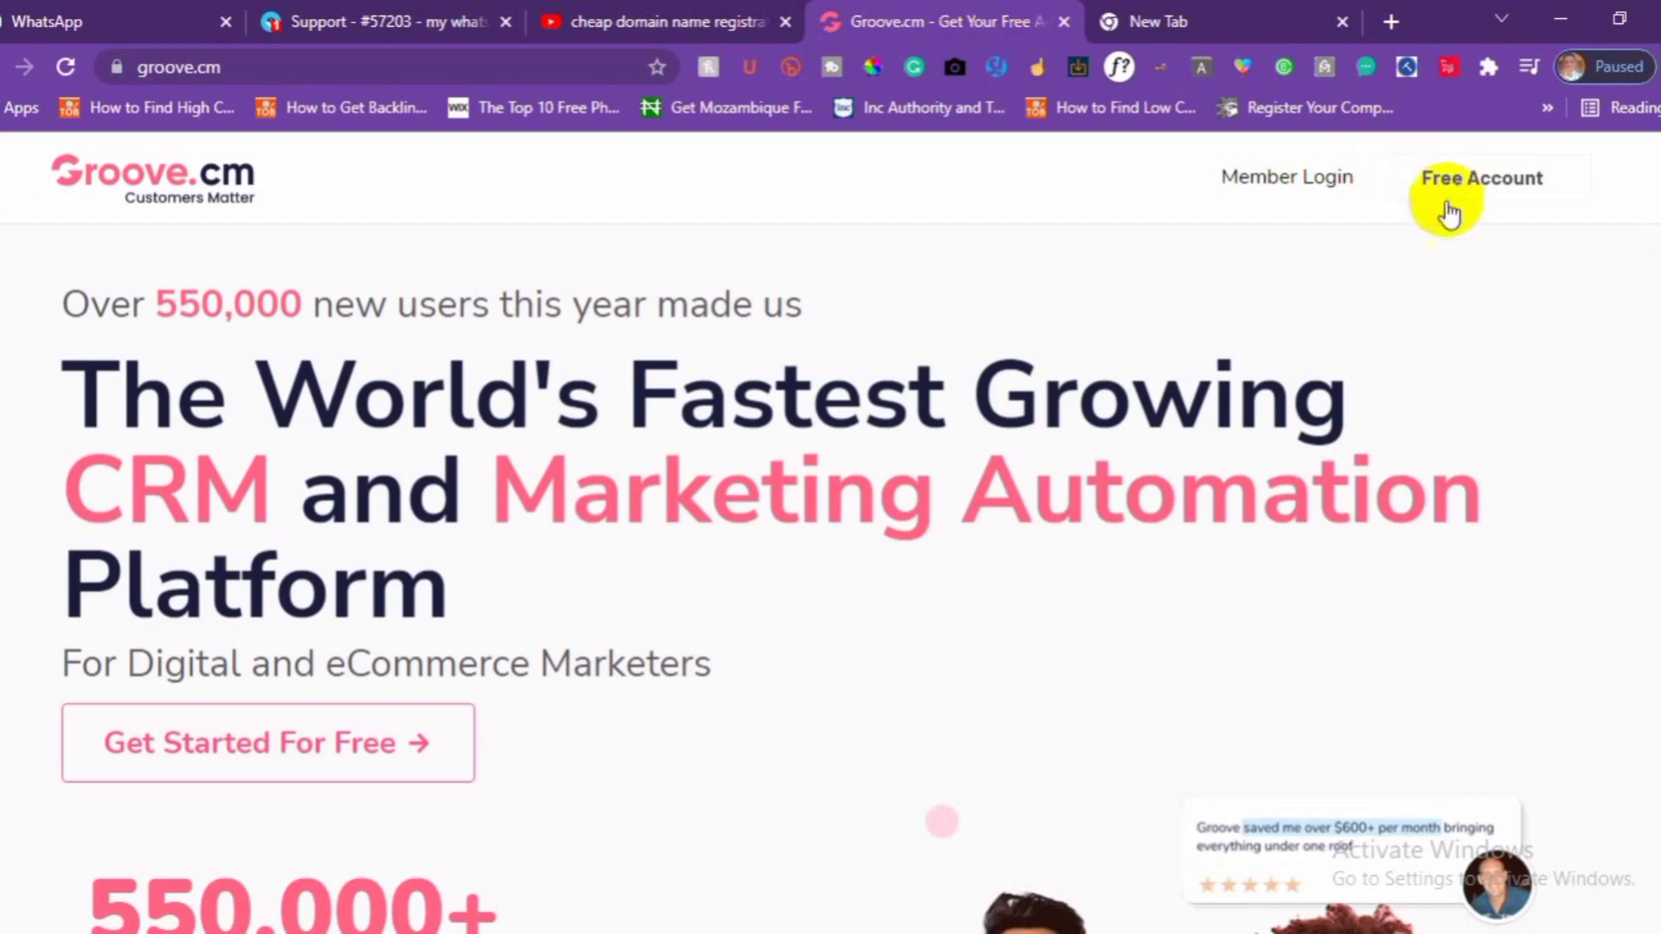
Open the Groove member login page and log in with the prefilled account credentials
left_click(1257, 190)
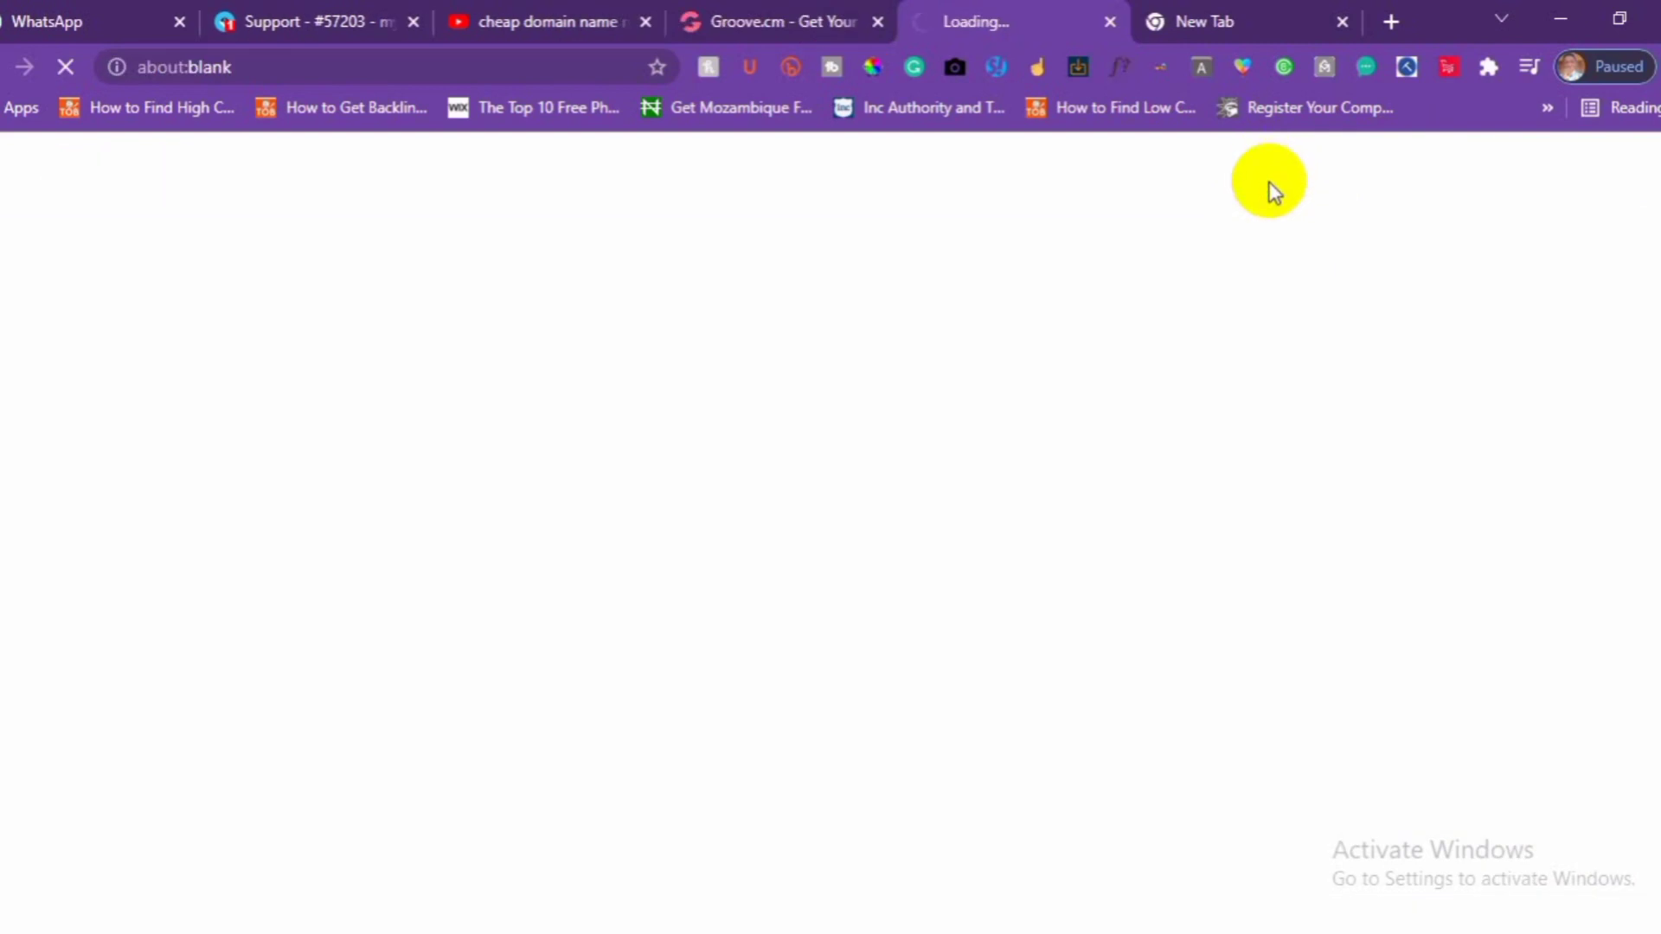
left_click(878, 22)
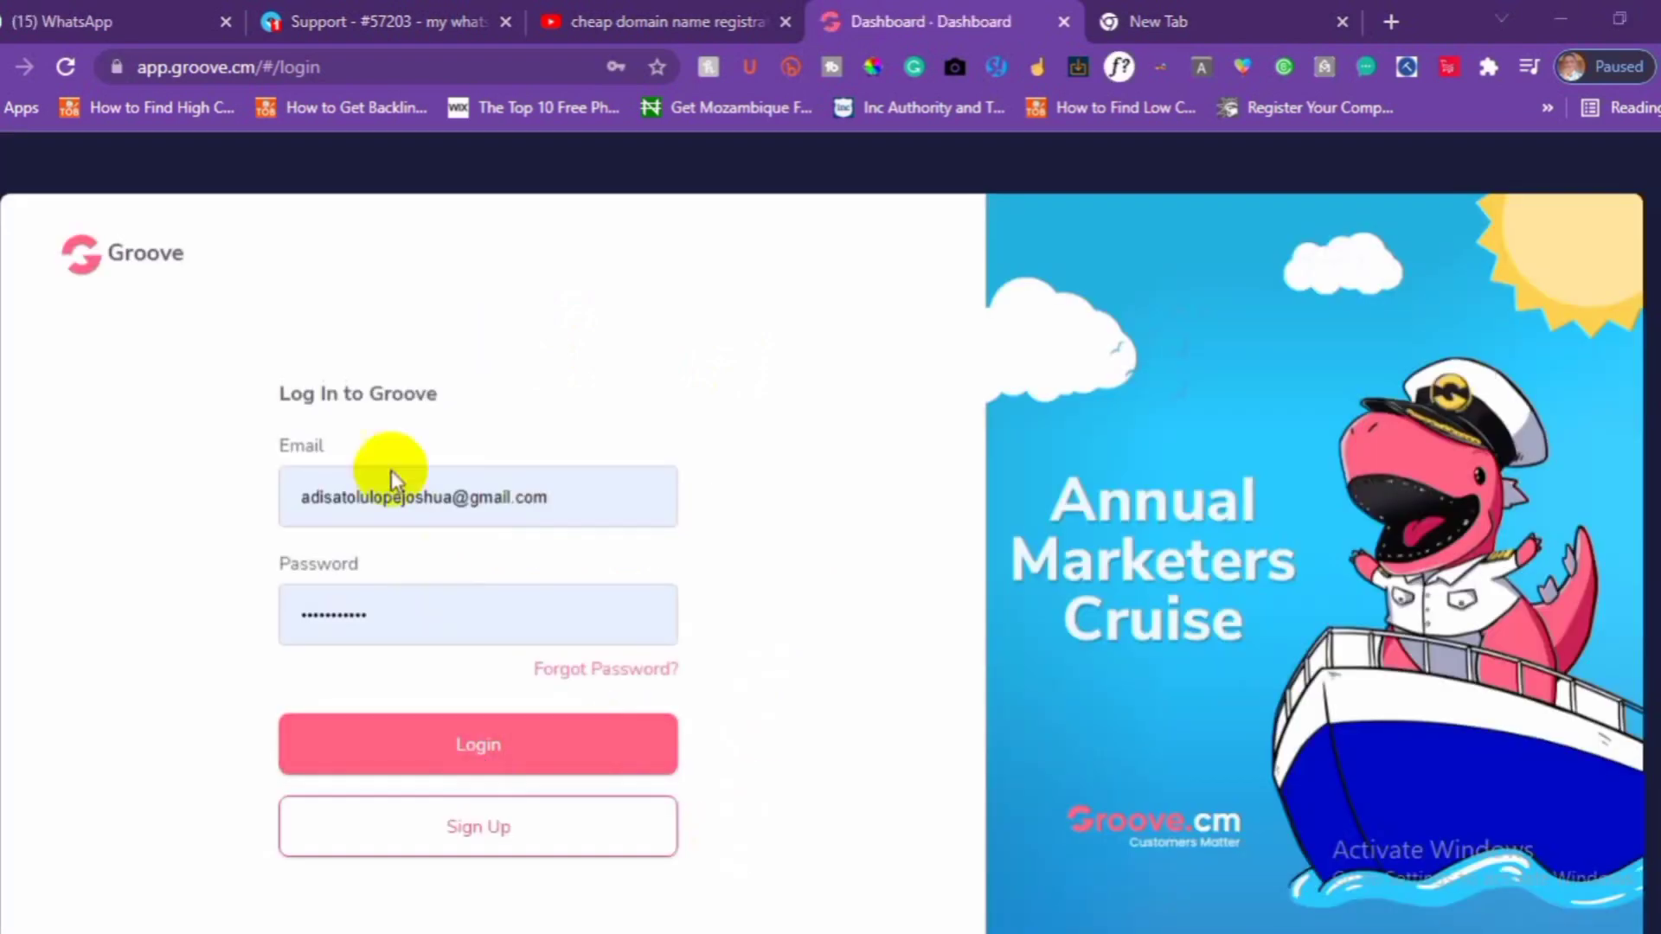
left_click(410, 737)
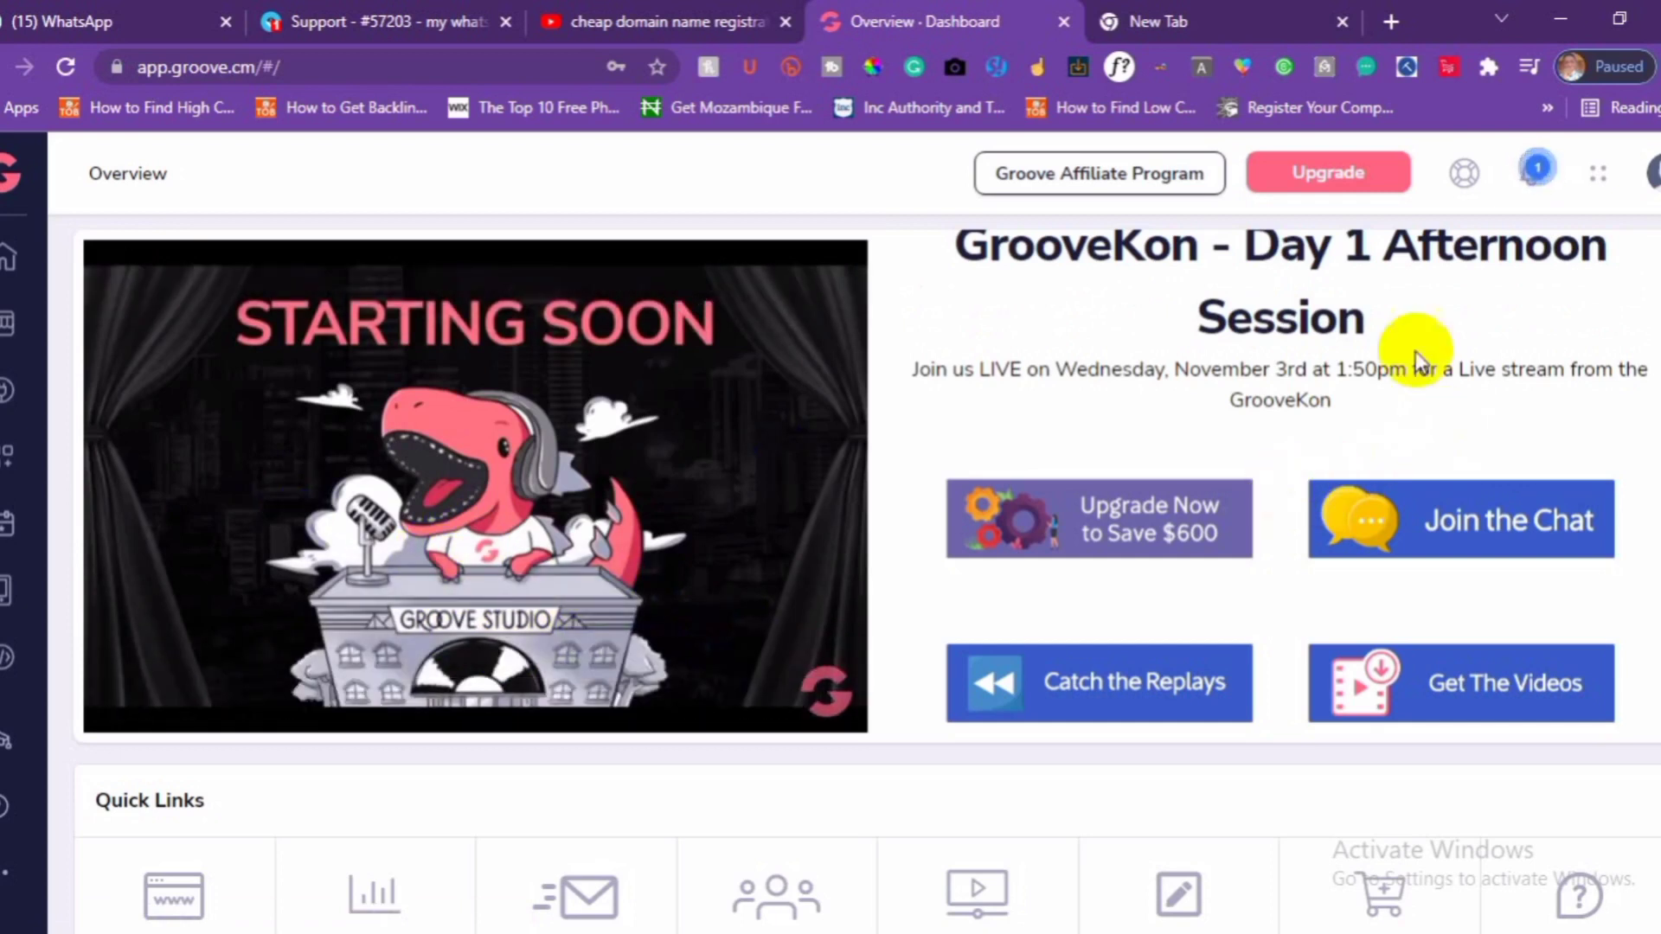
Open the Domains section of the Groove account settings and go to custom domain management
left_click(1652, 173)
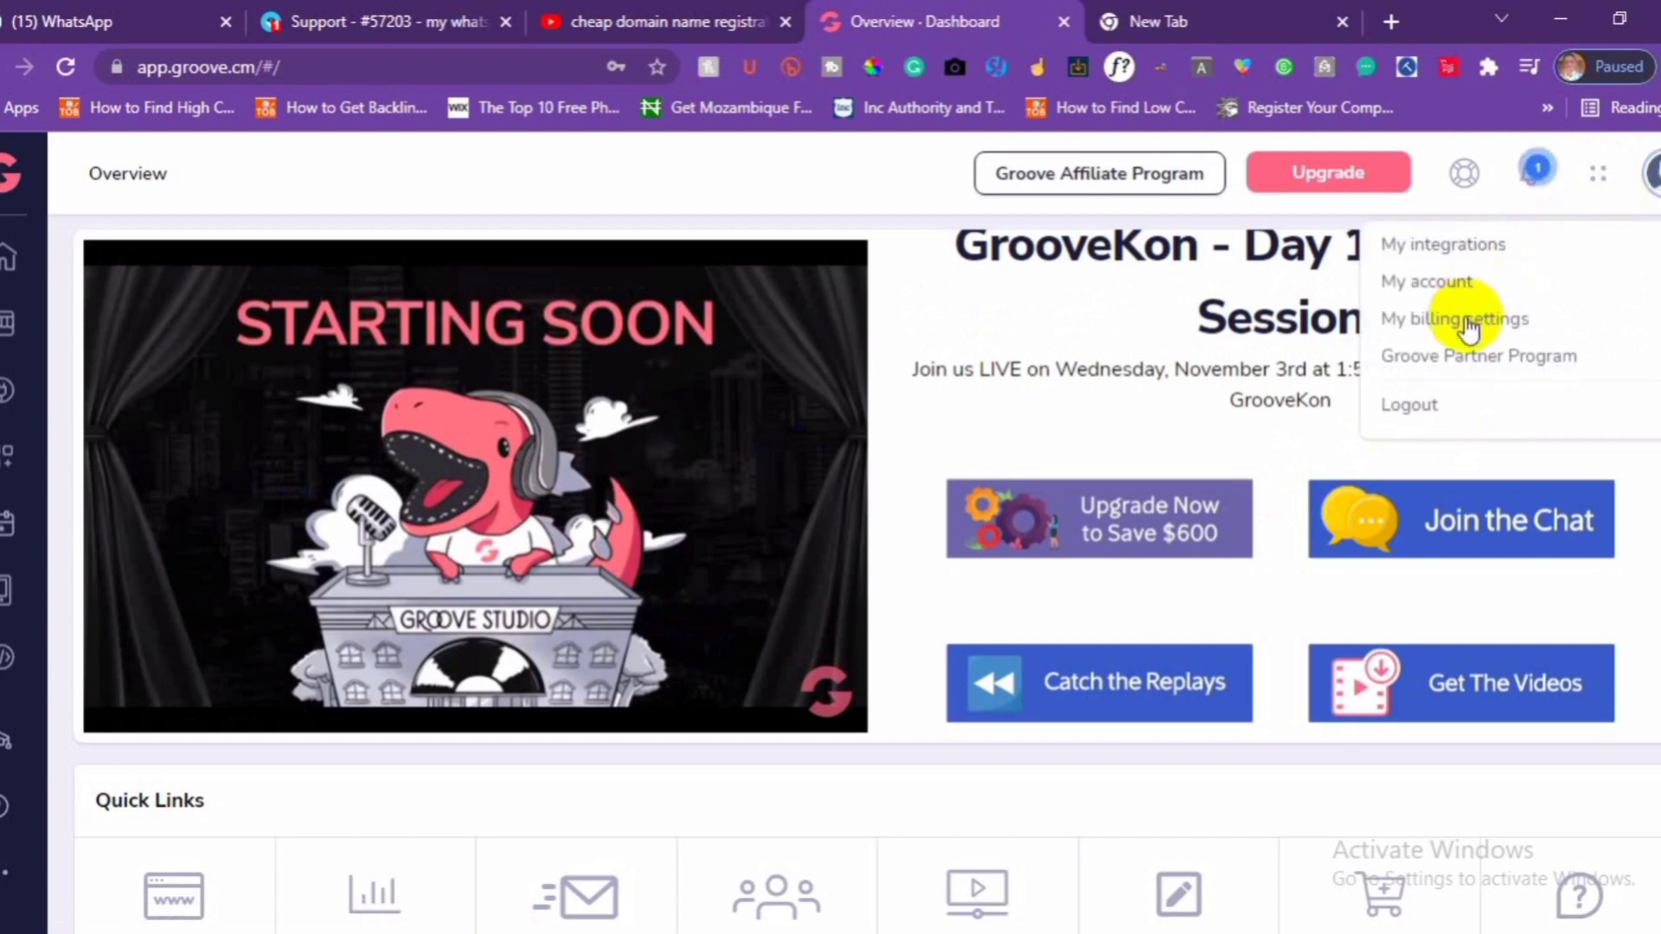
left_click(1444, 282)
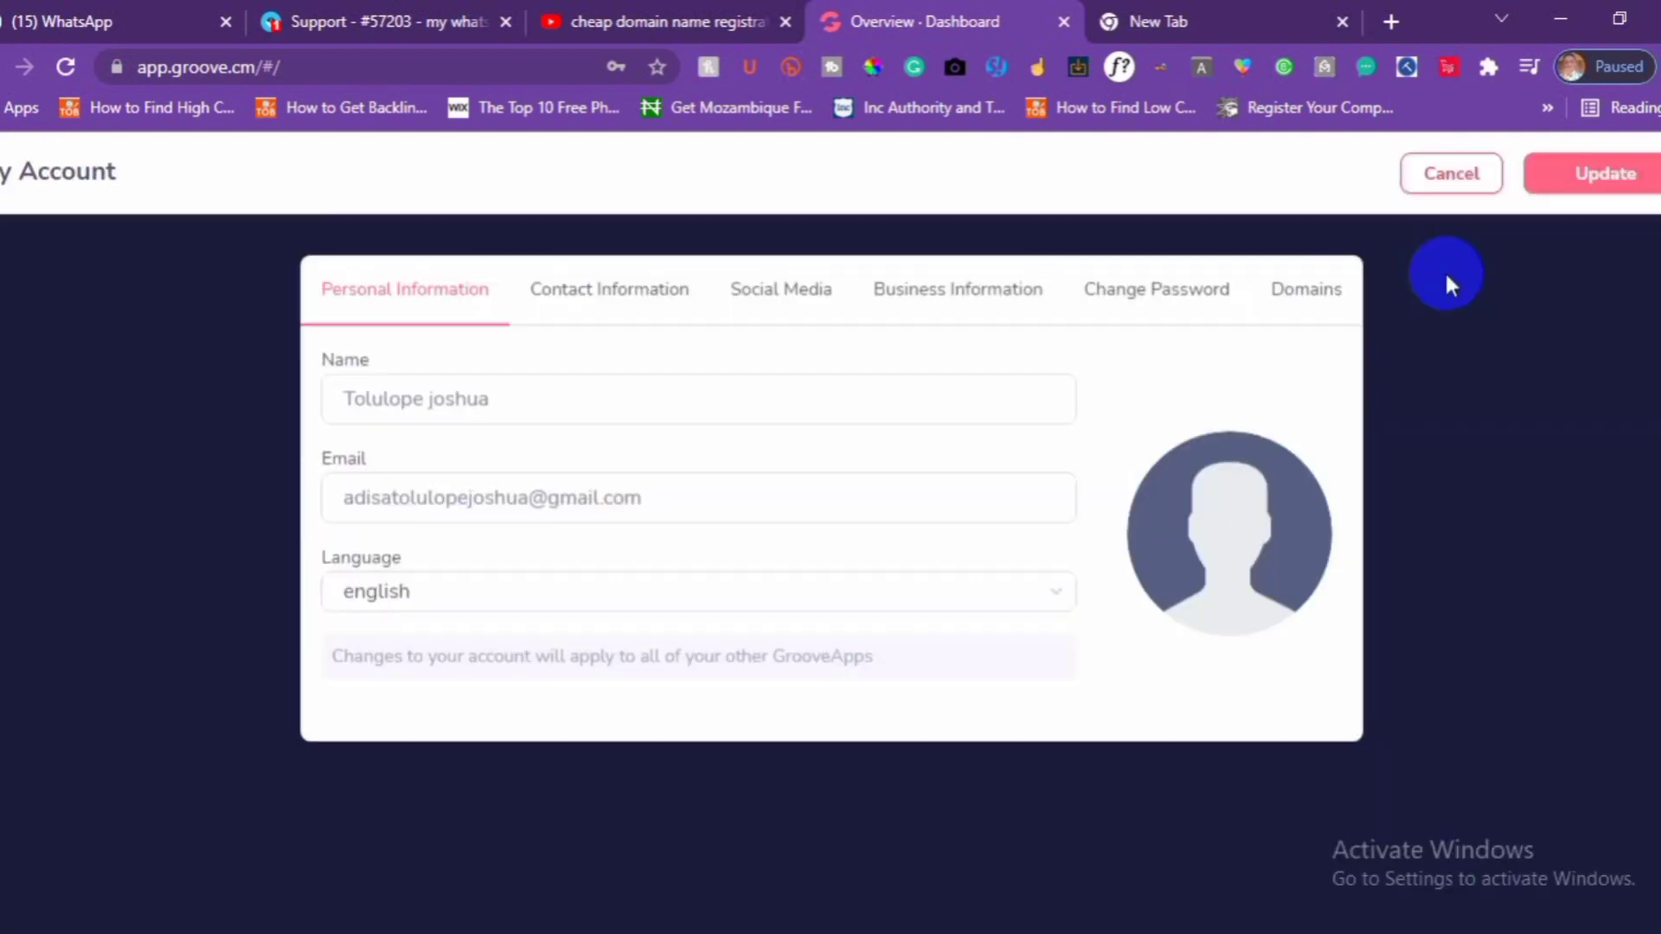
left_click(1310, 293)
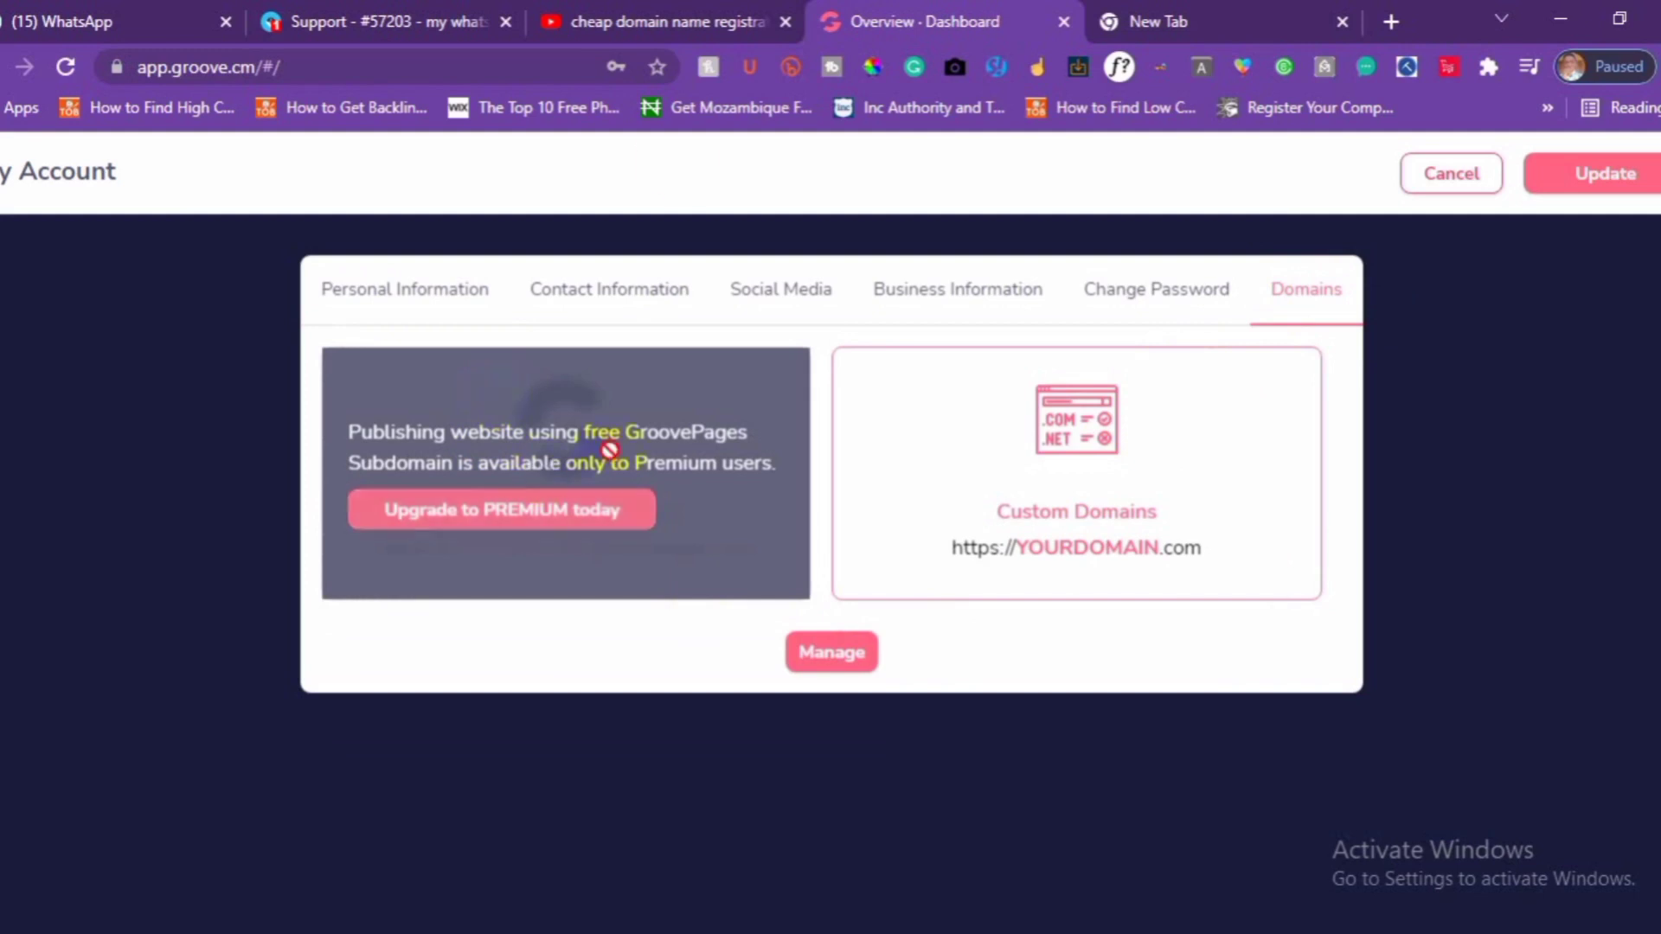
left_click(685, 12)
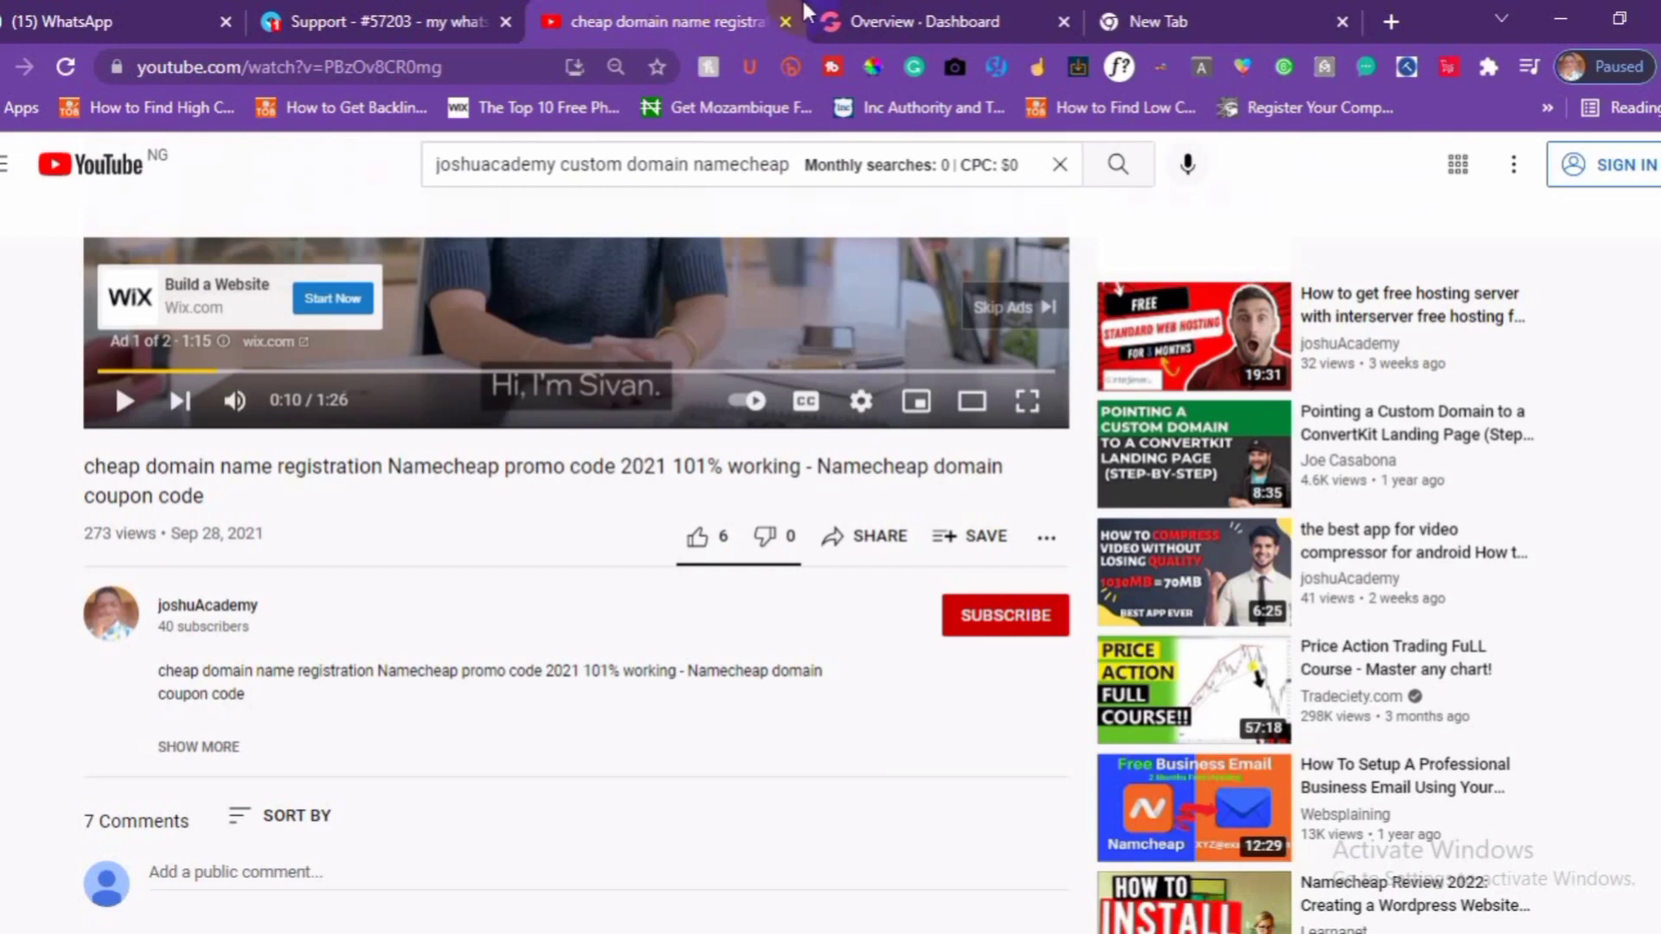
left_click(843, 2)
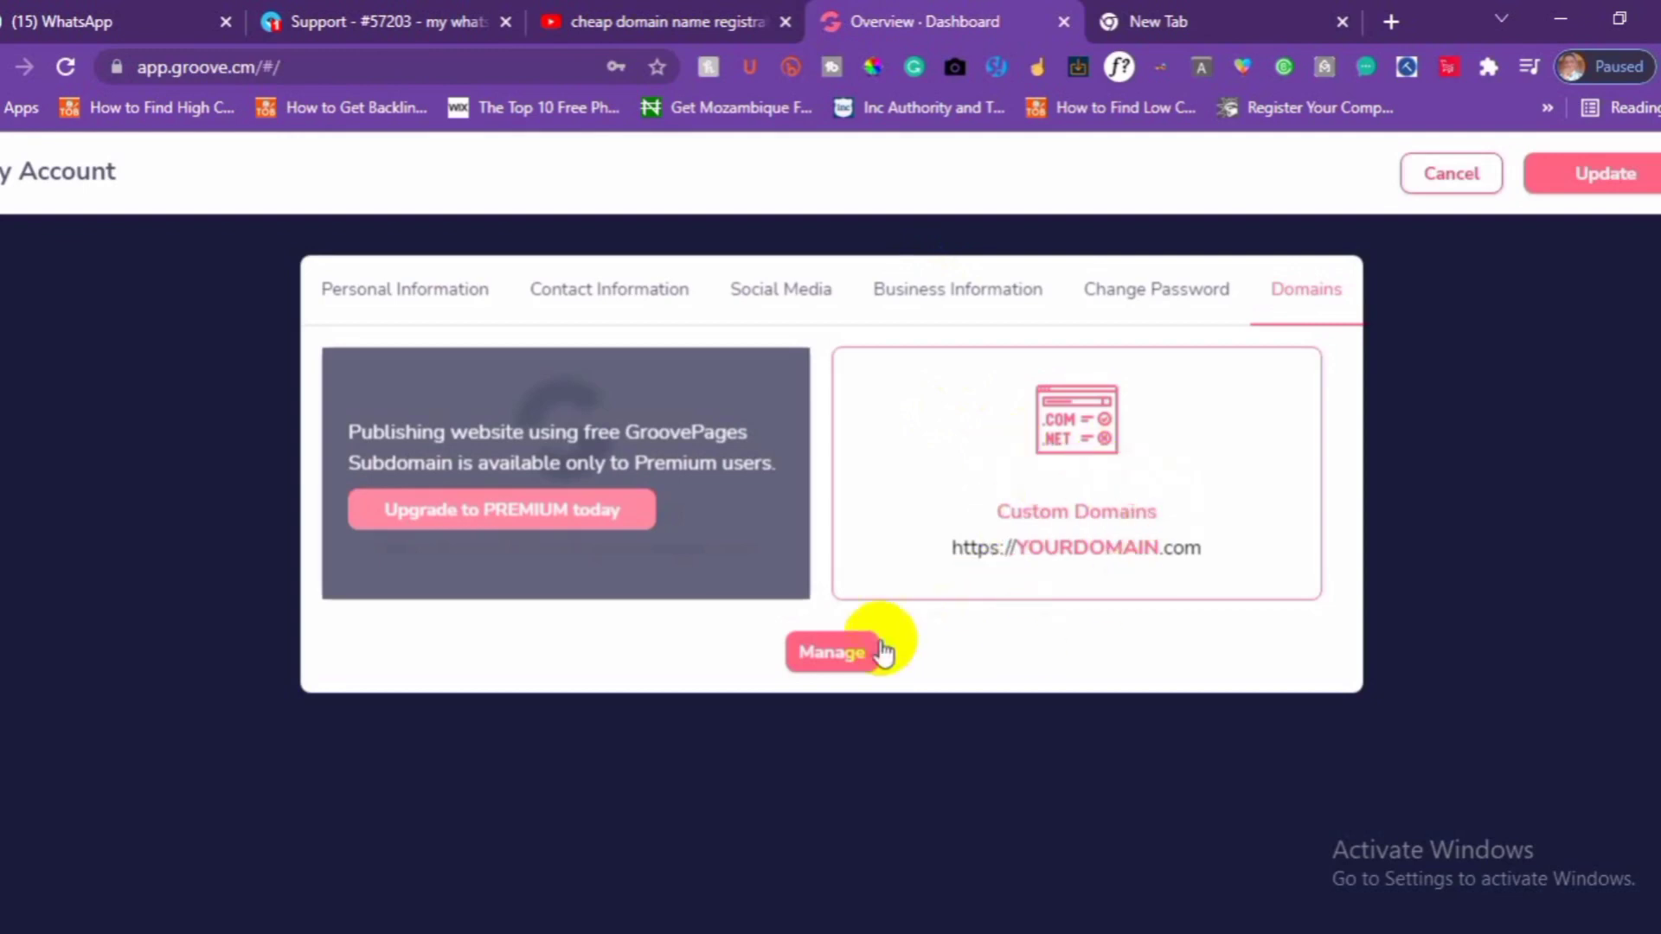
left_click(829, 655)
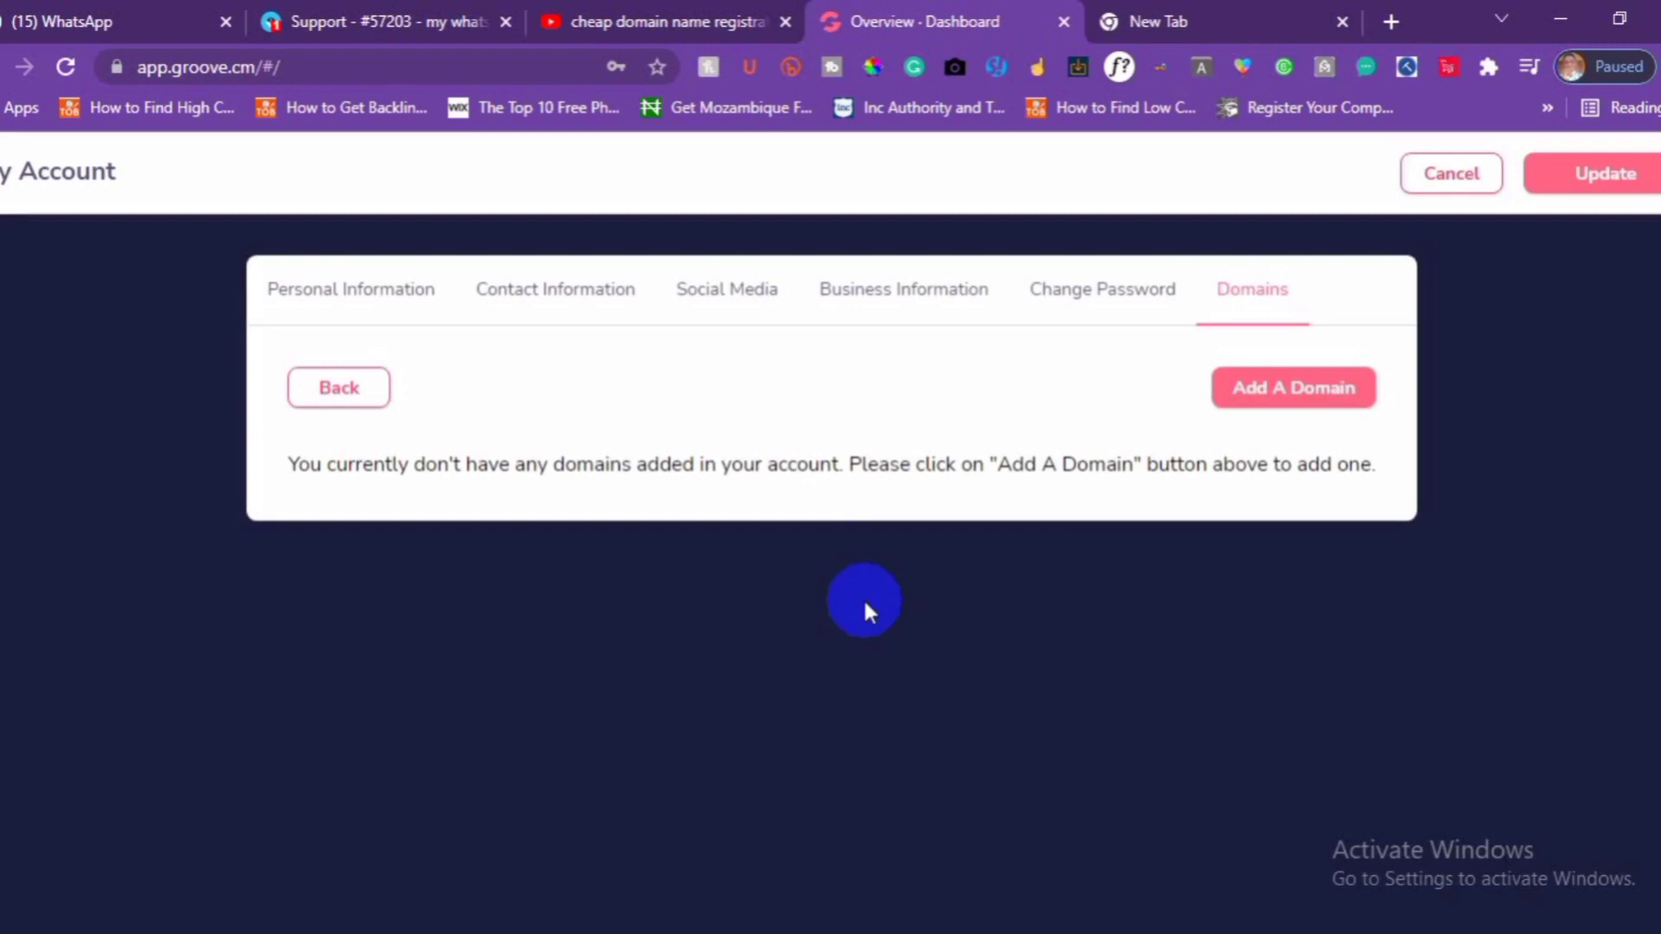
Add the domain mineonlinesuccess.com using Full Domain/Subdomain Setup and proceed to the DNS records stage
left_click(1295, 396)
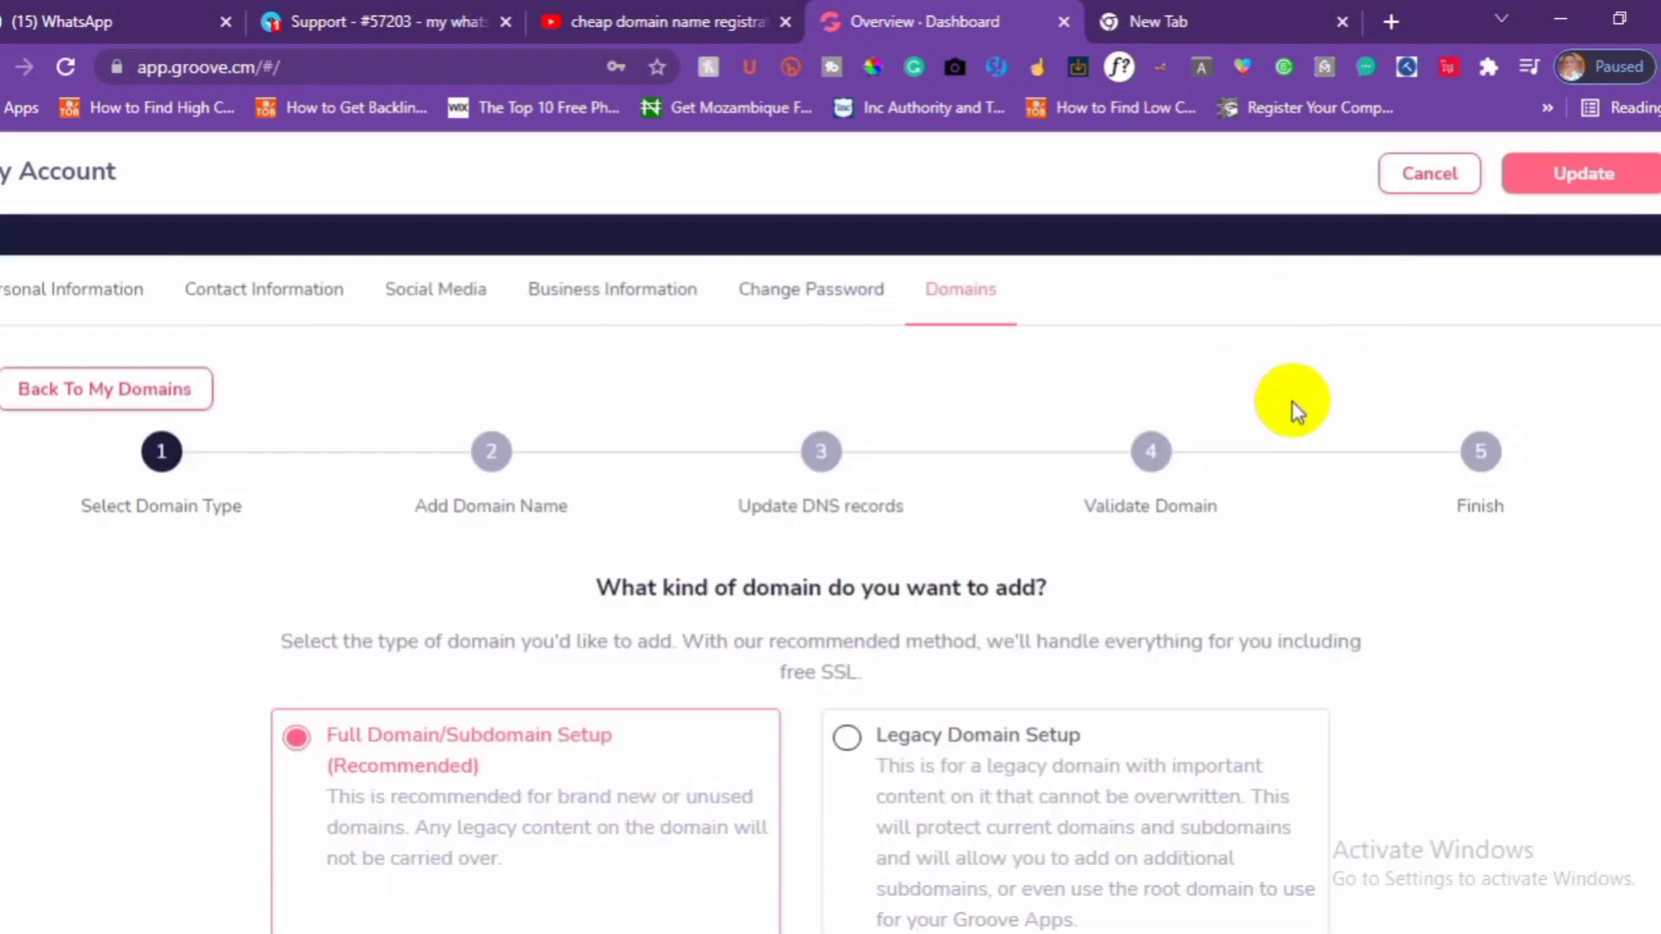
scroll(718, 516, "down", 2)
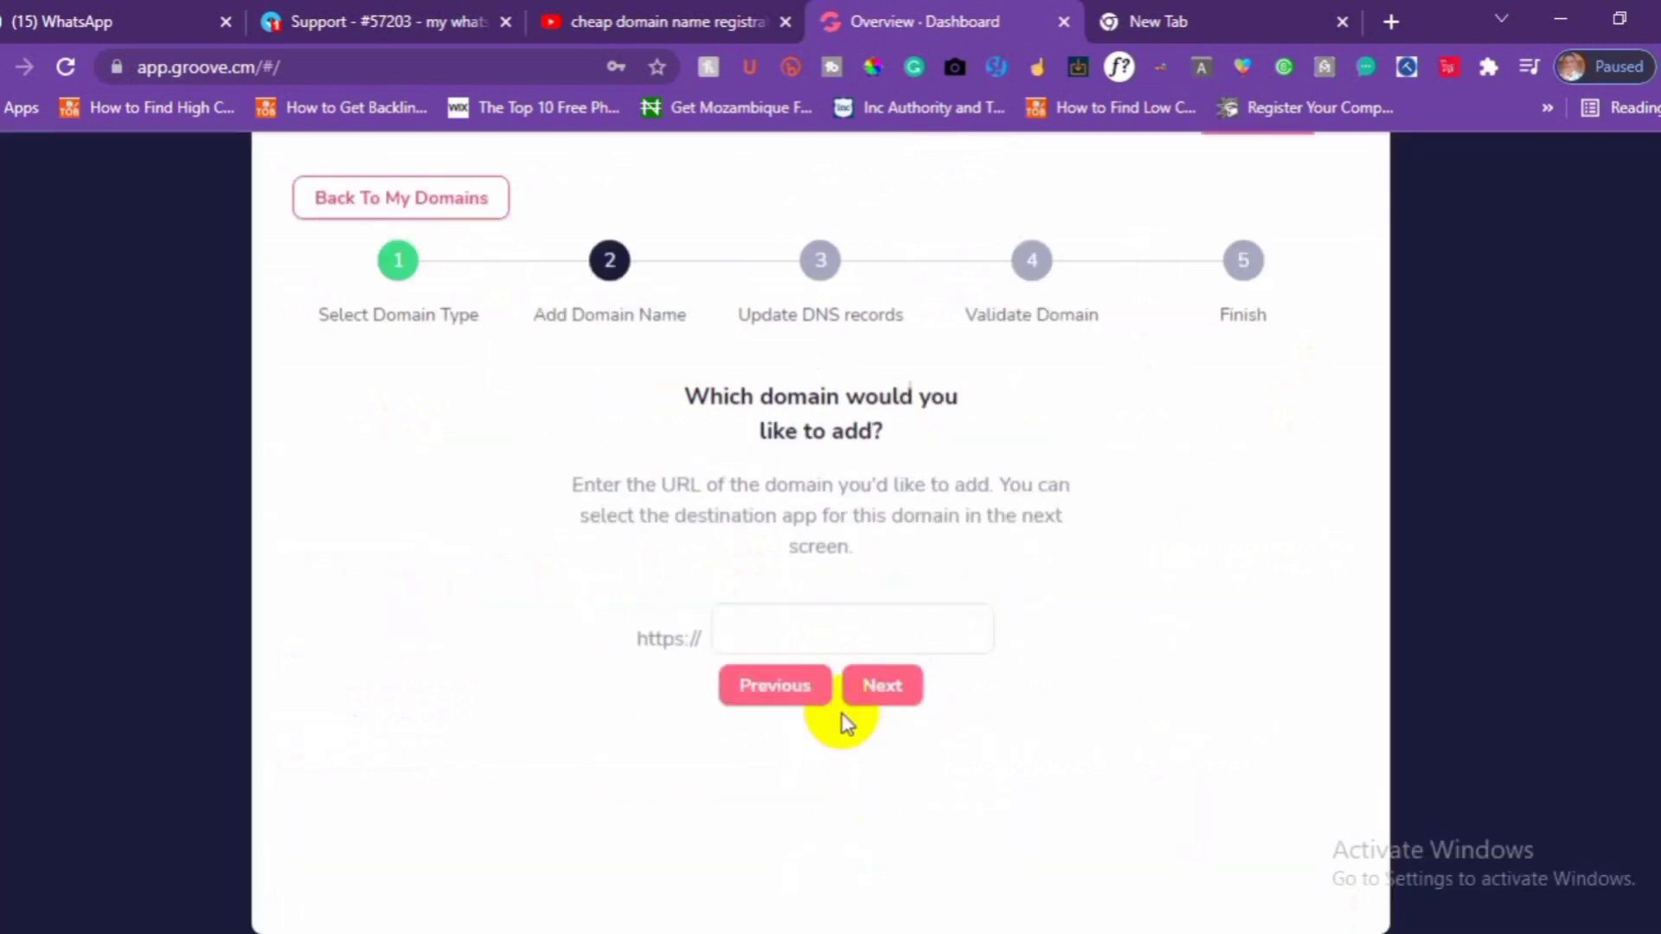
type("mineonlinesuccess.com")
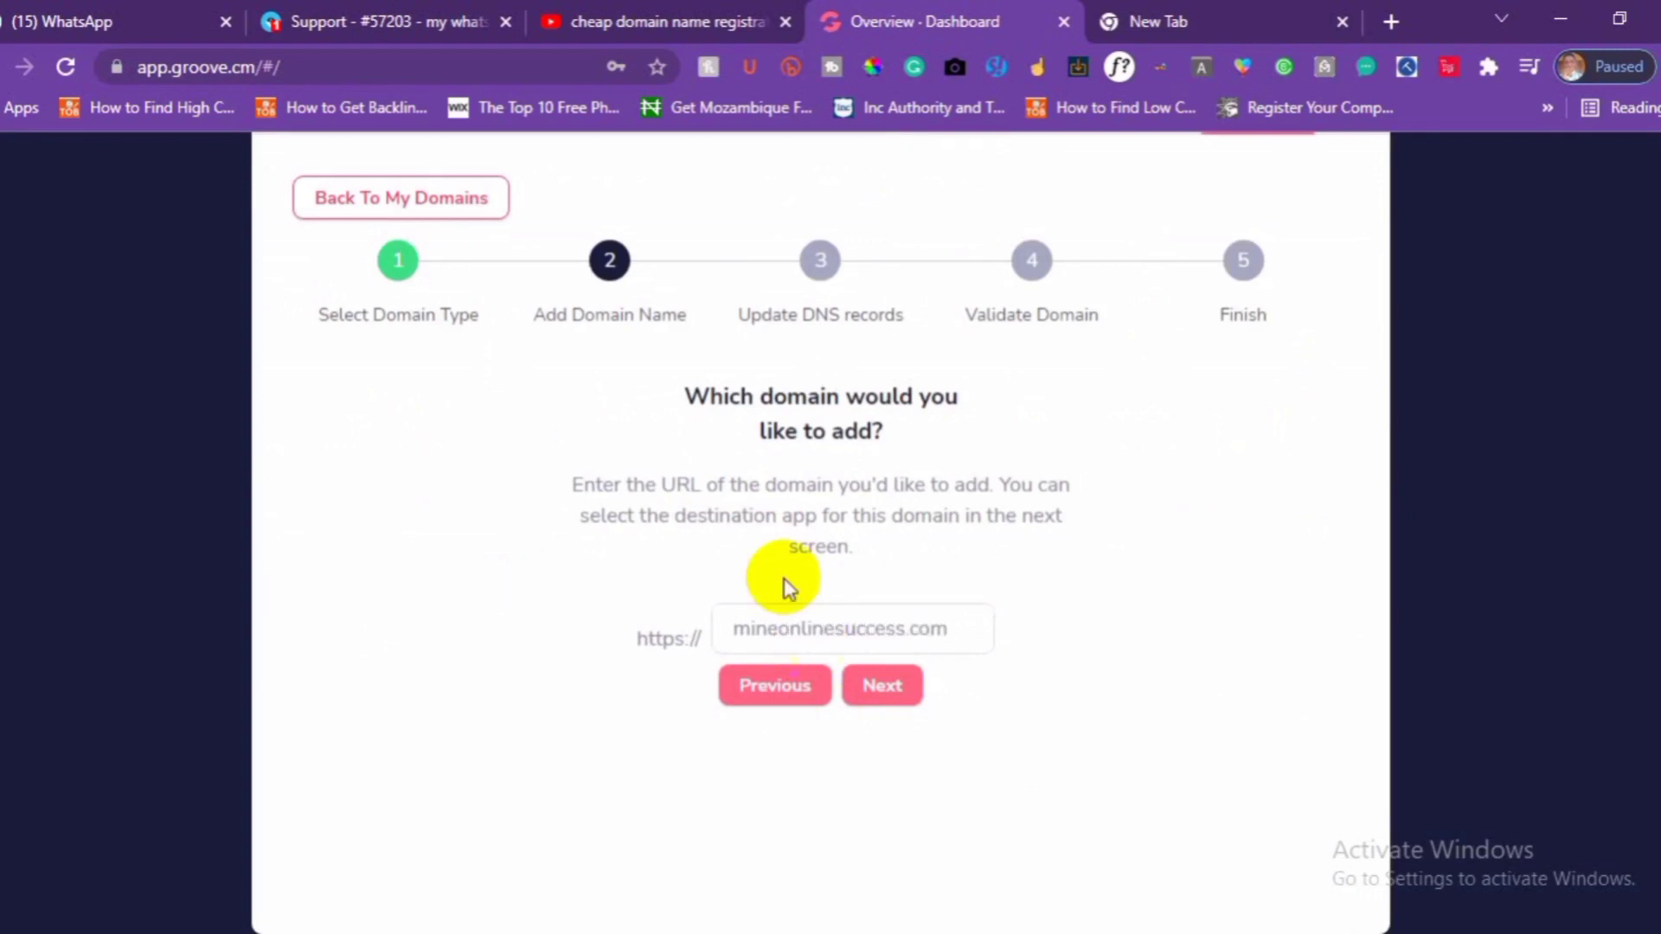
left_click(872, 692)
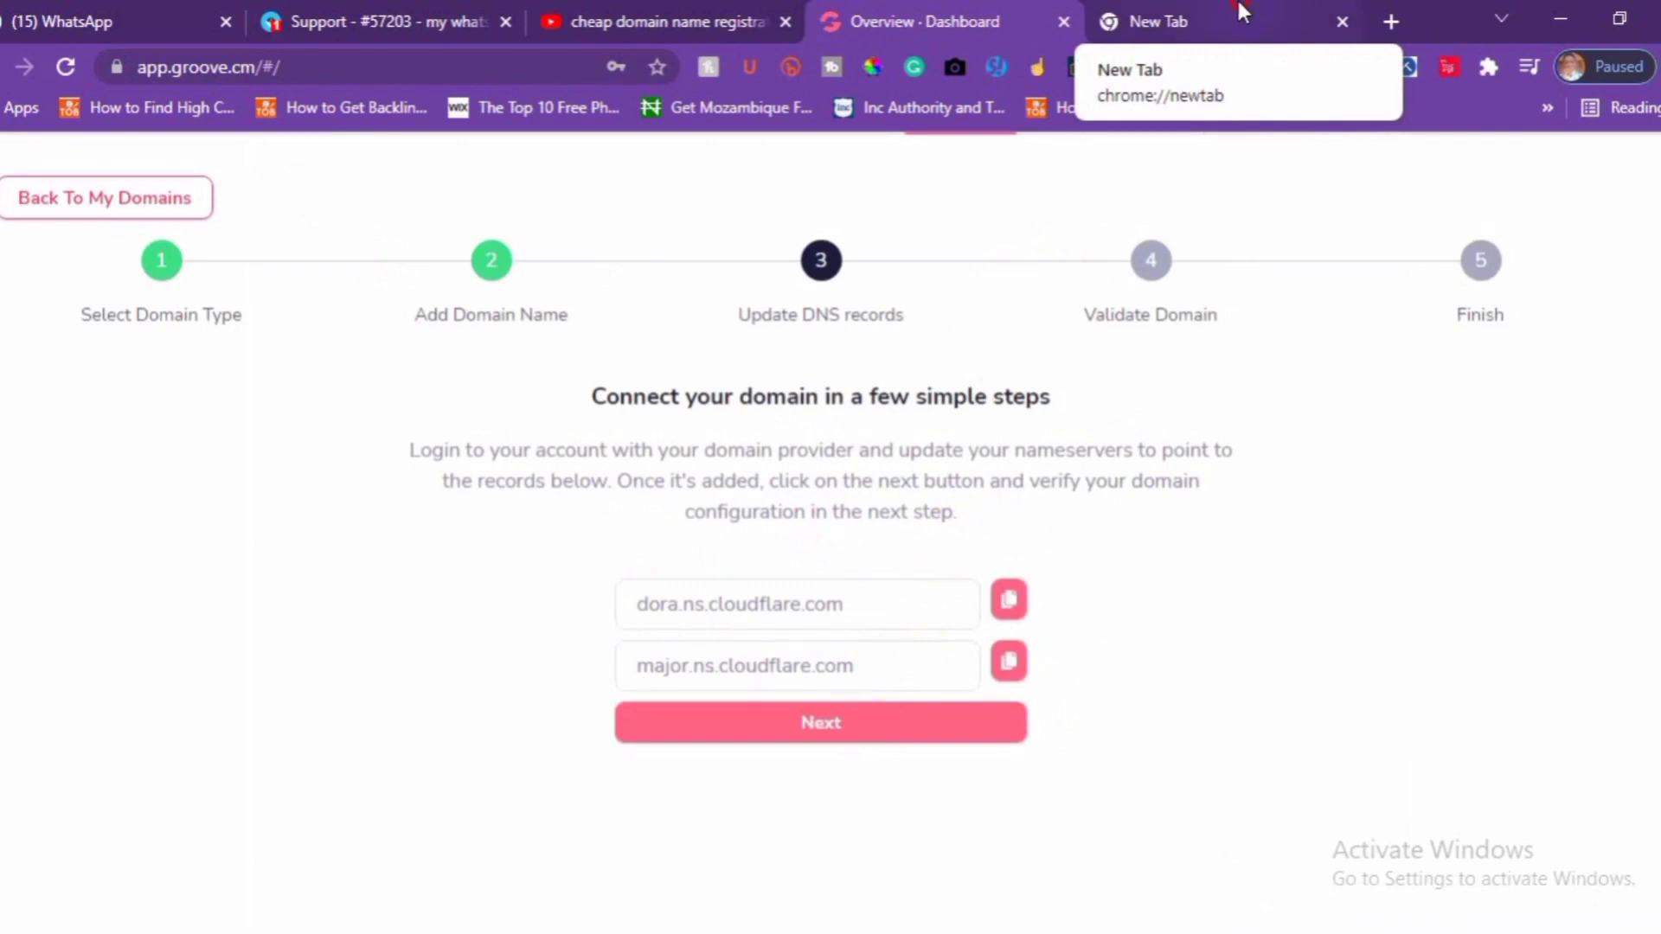
Switch to the empty browser tab and open namecheap.com
left_click(1242, 2)
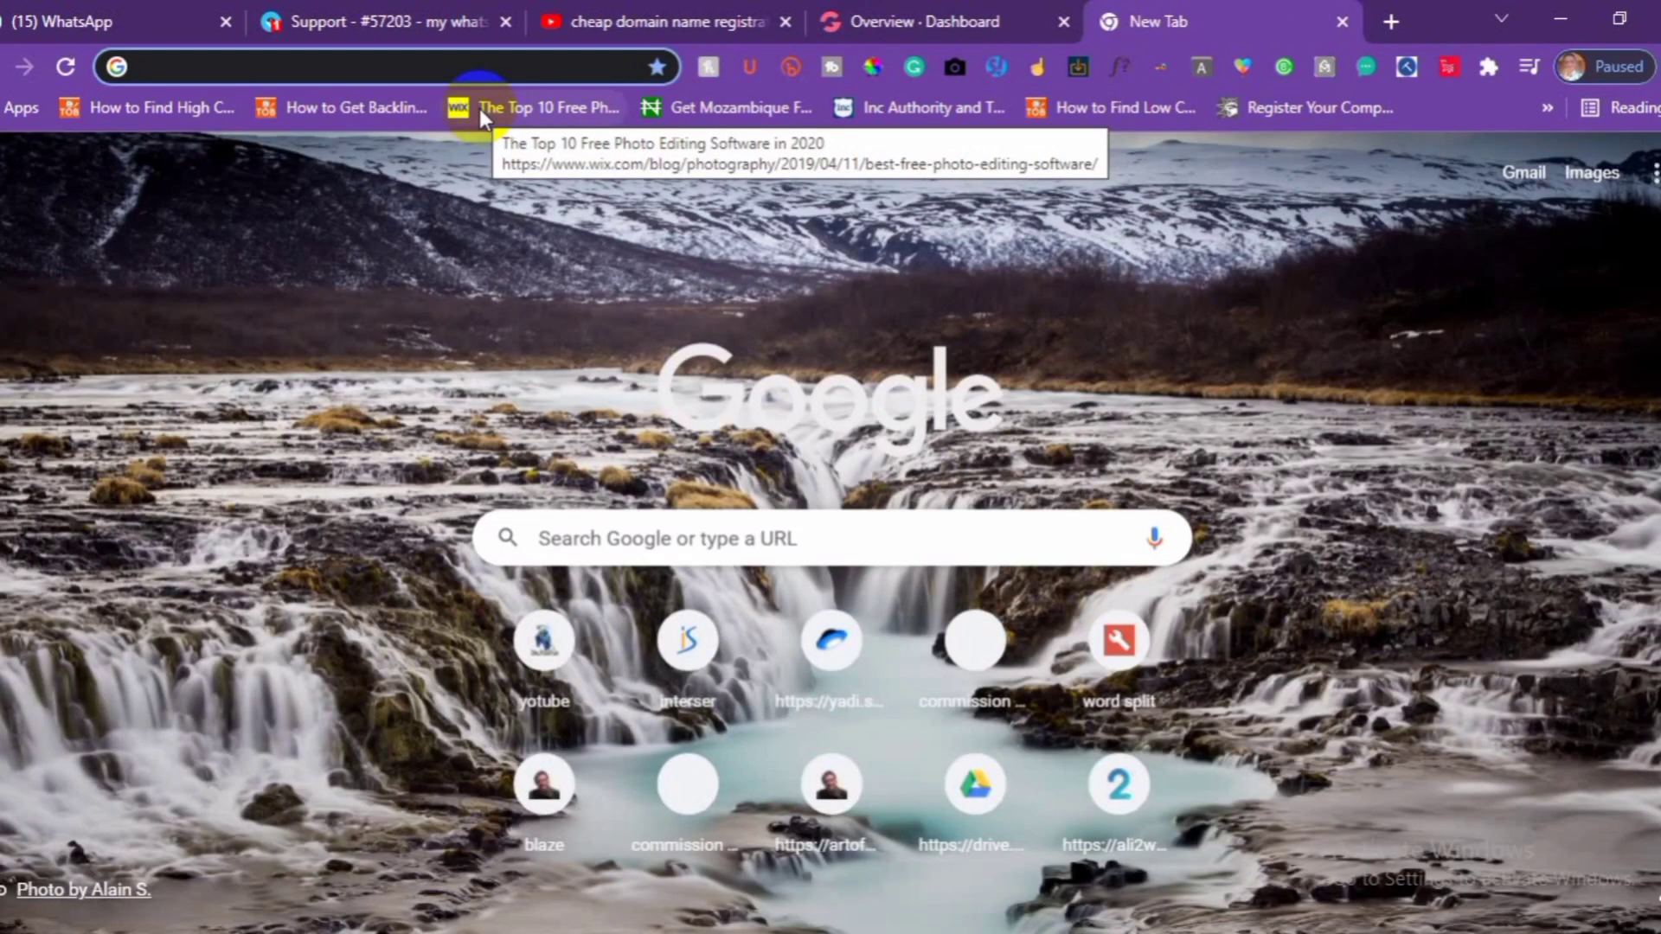
type("nam")
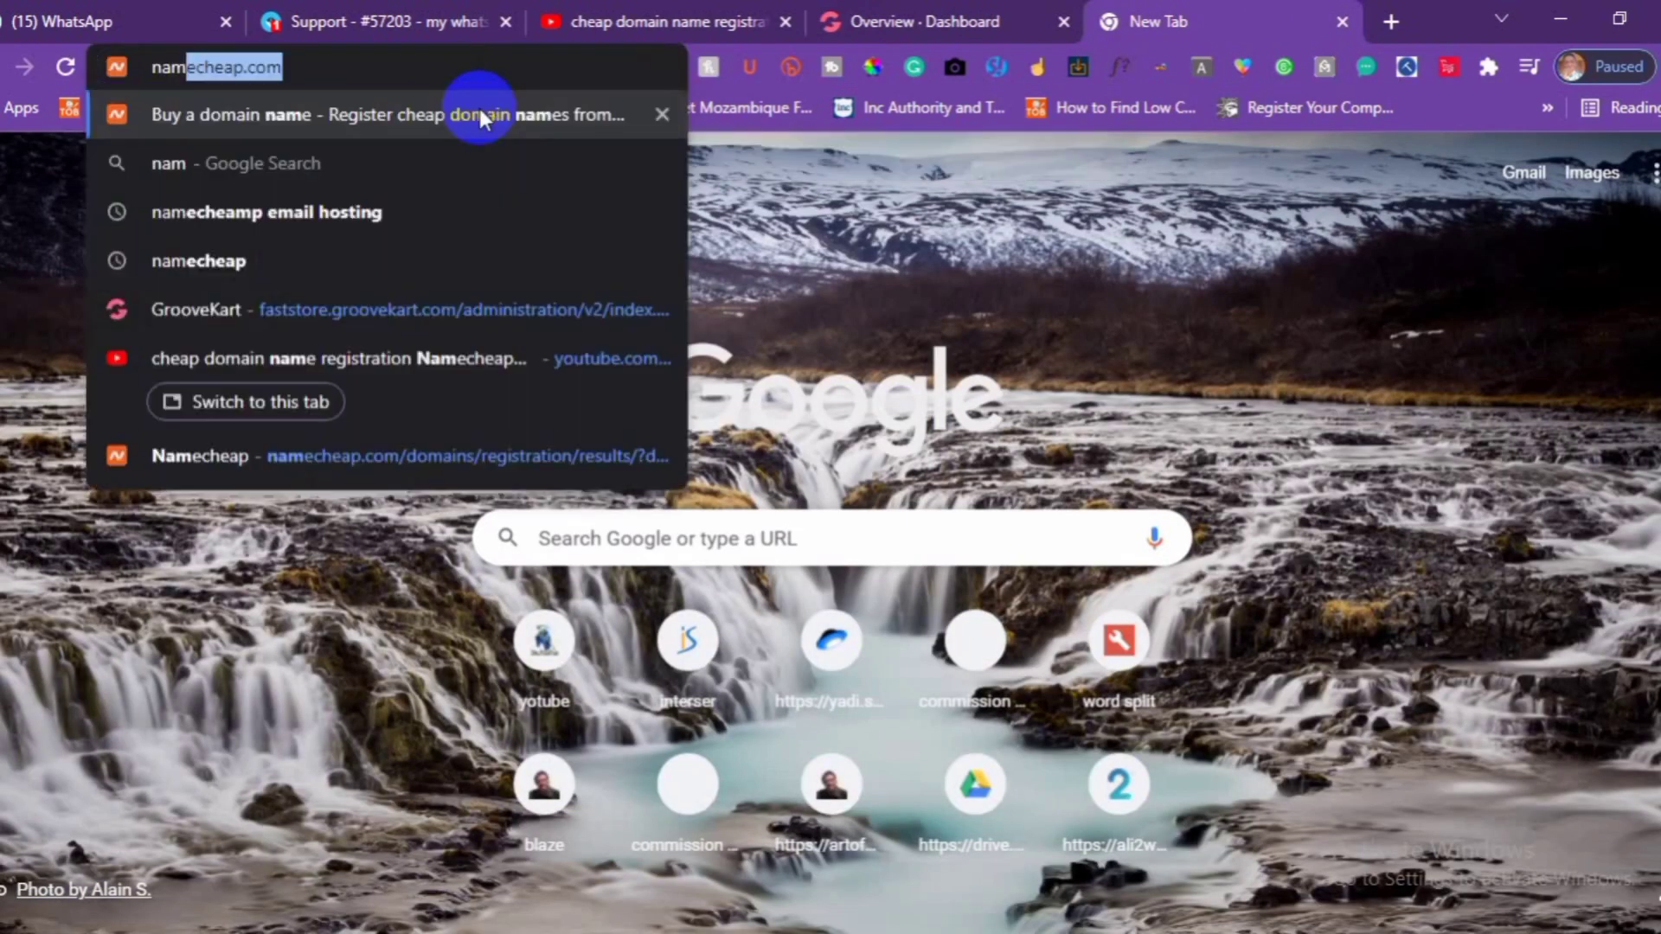
left_click(480, 113)
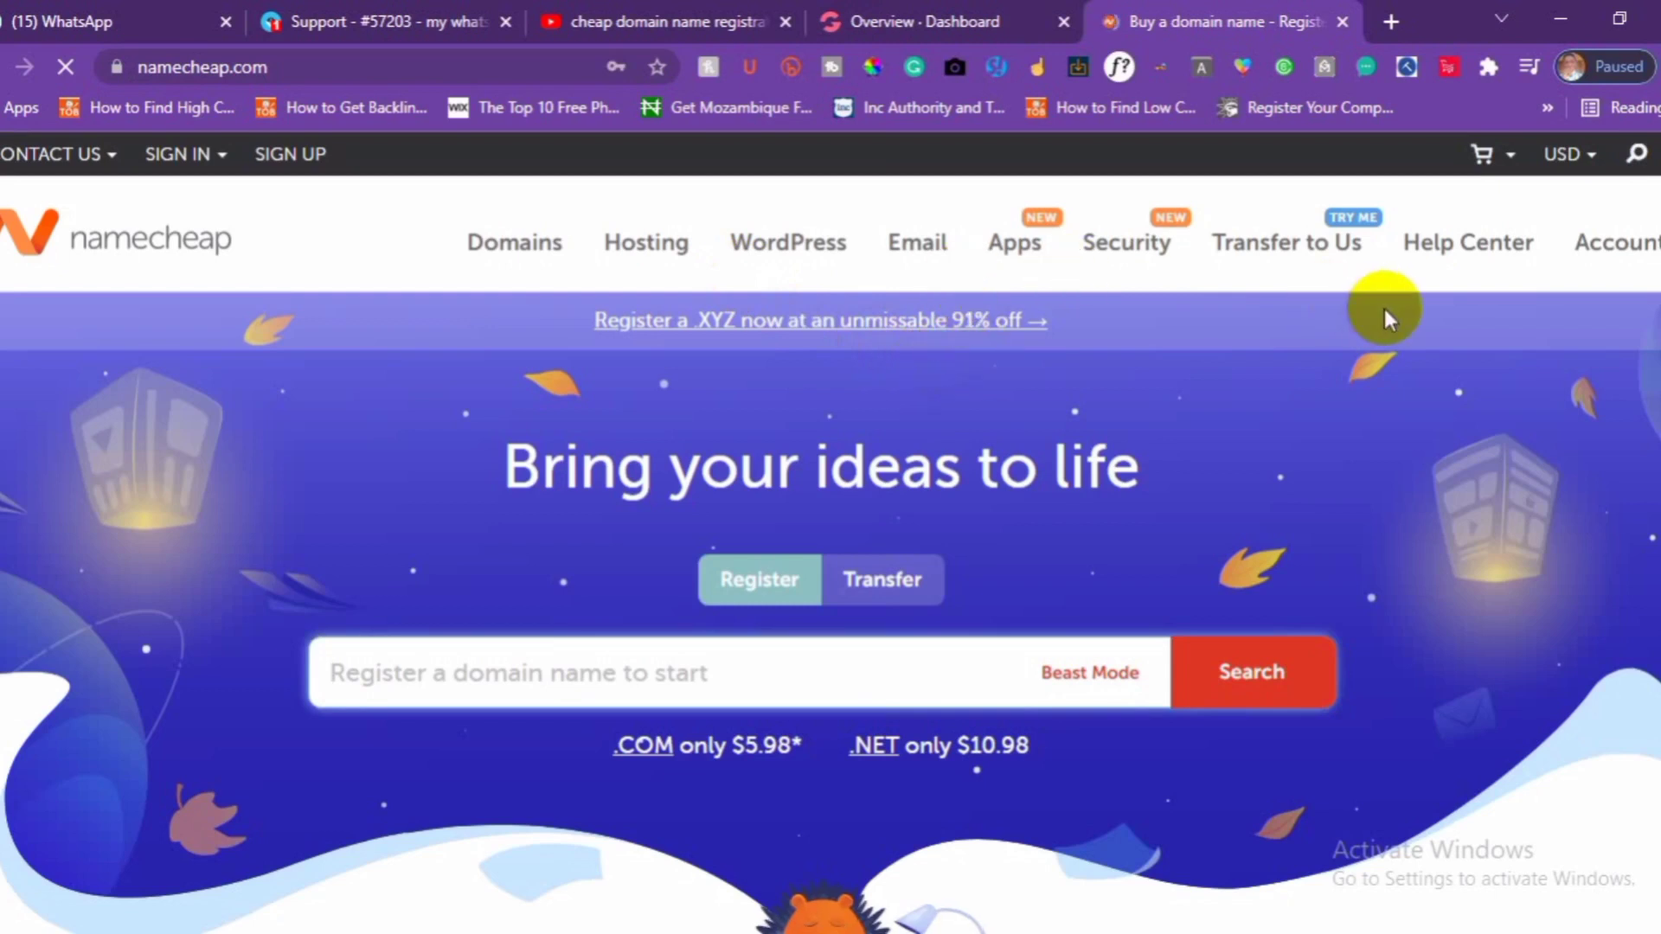
Dismiss the Honey coupon tips overlay covering the Namecheap home page
mouse_move(1609, 258)
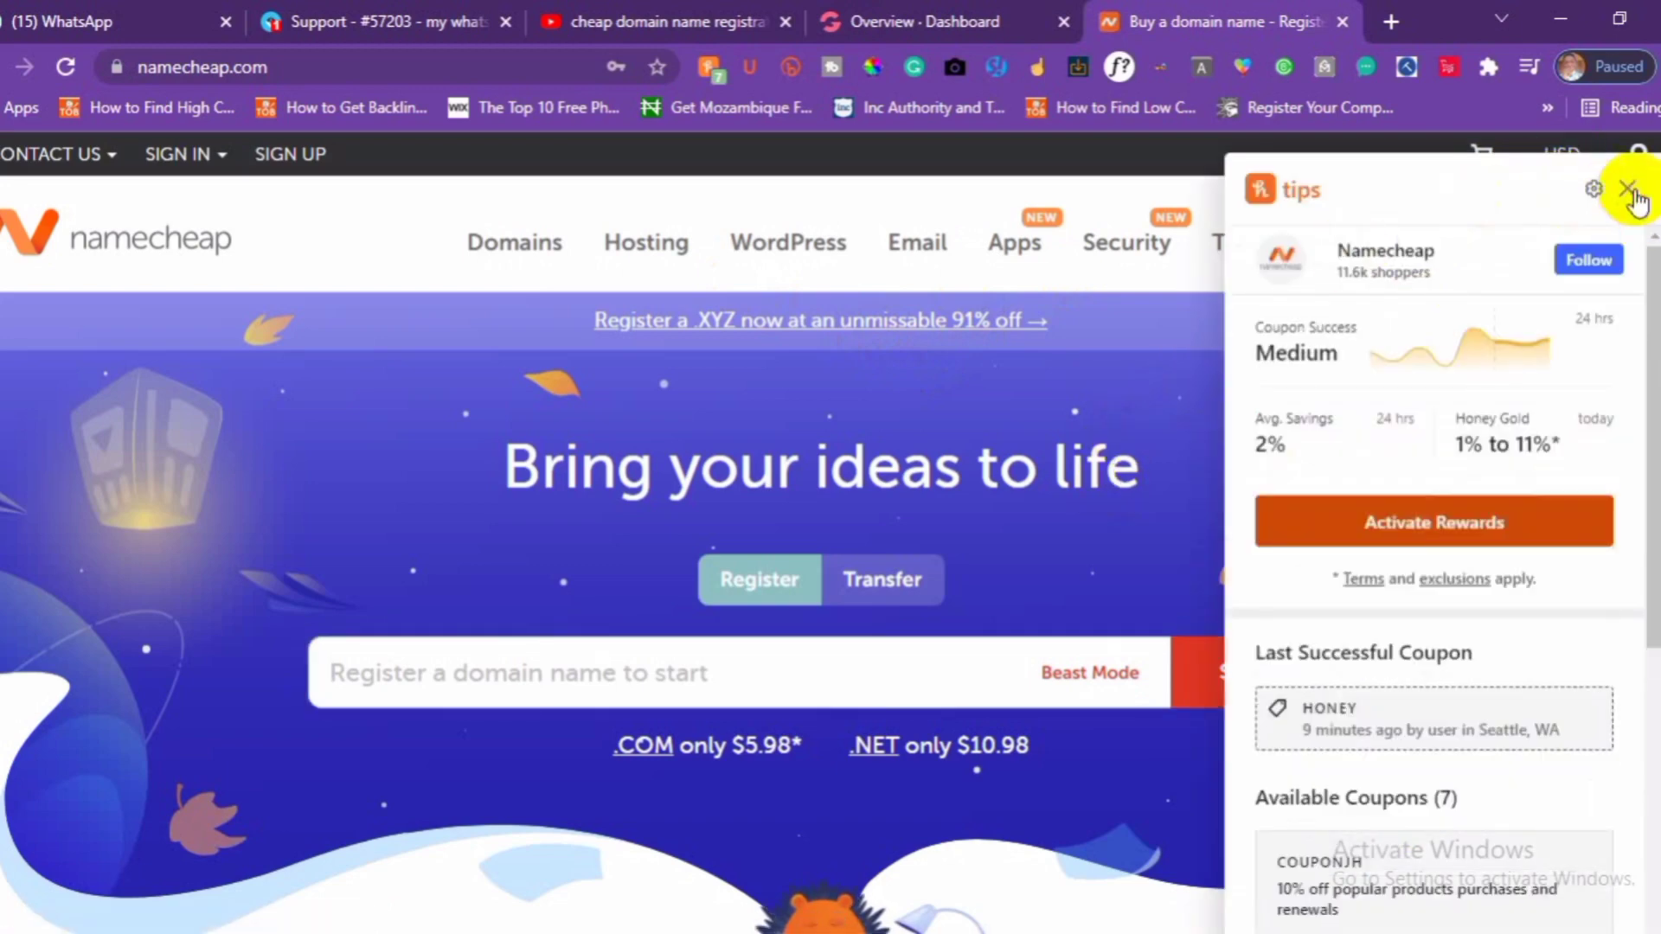
left_click(1627, 189)
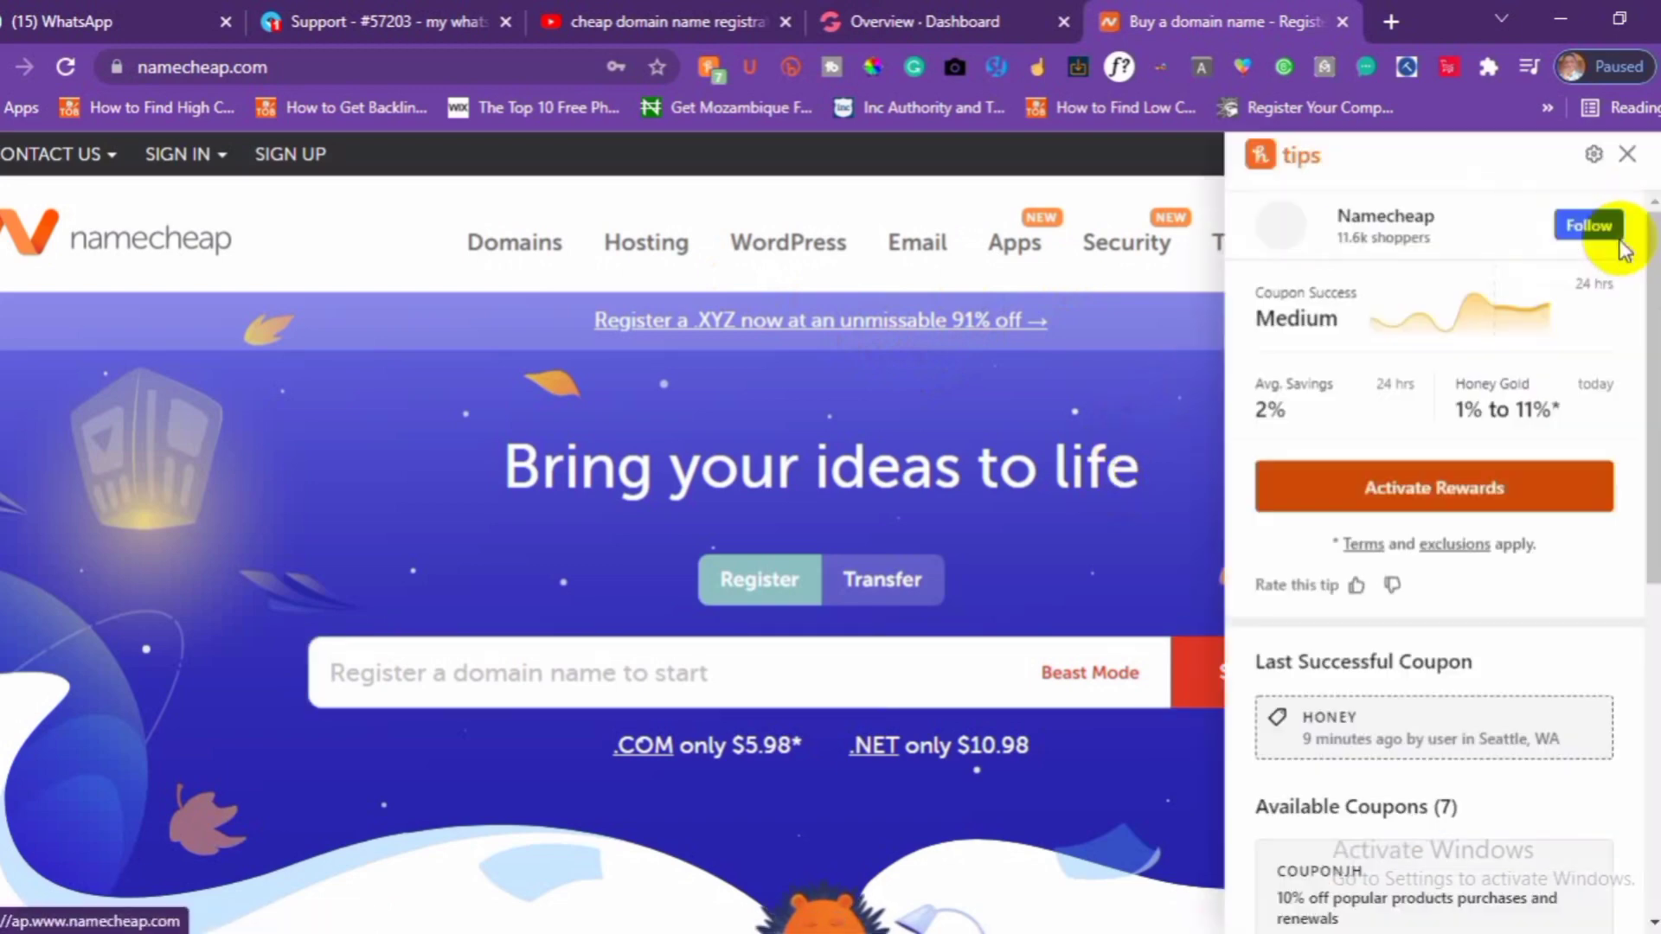
left_click(1630, 152)
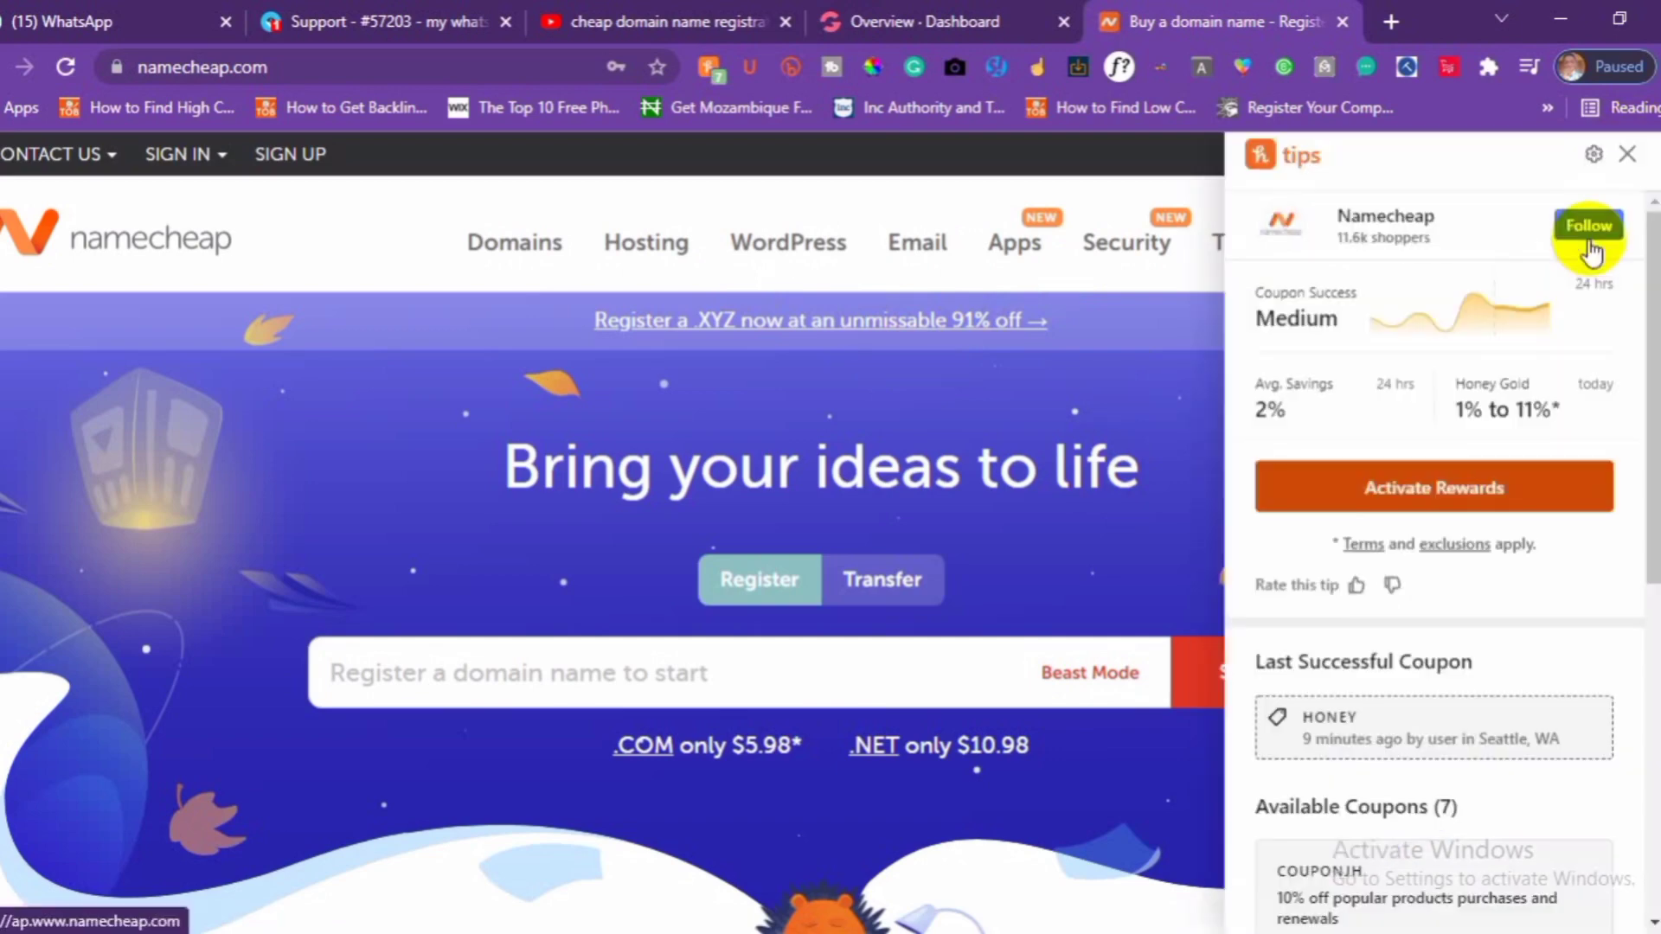
left_click(1627, 154)
left_click(1635, 154)
Sign in to Namecheap by filling in the username and password from the last saved account
mouse_move(177, 156)
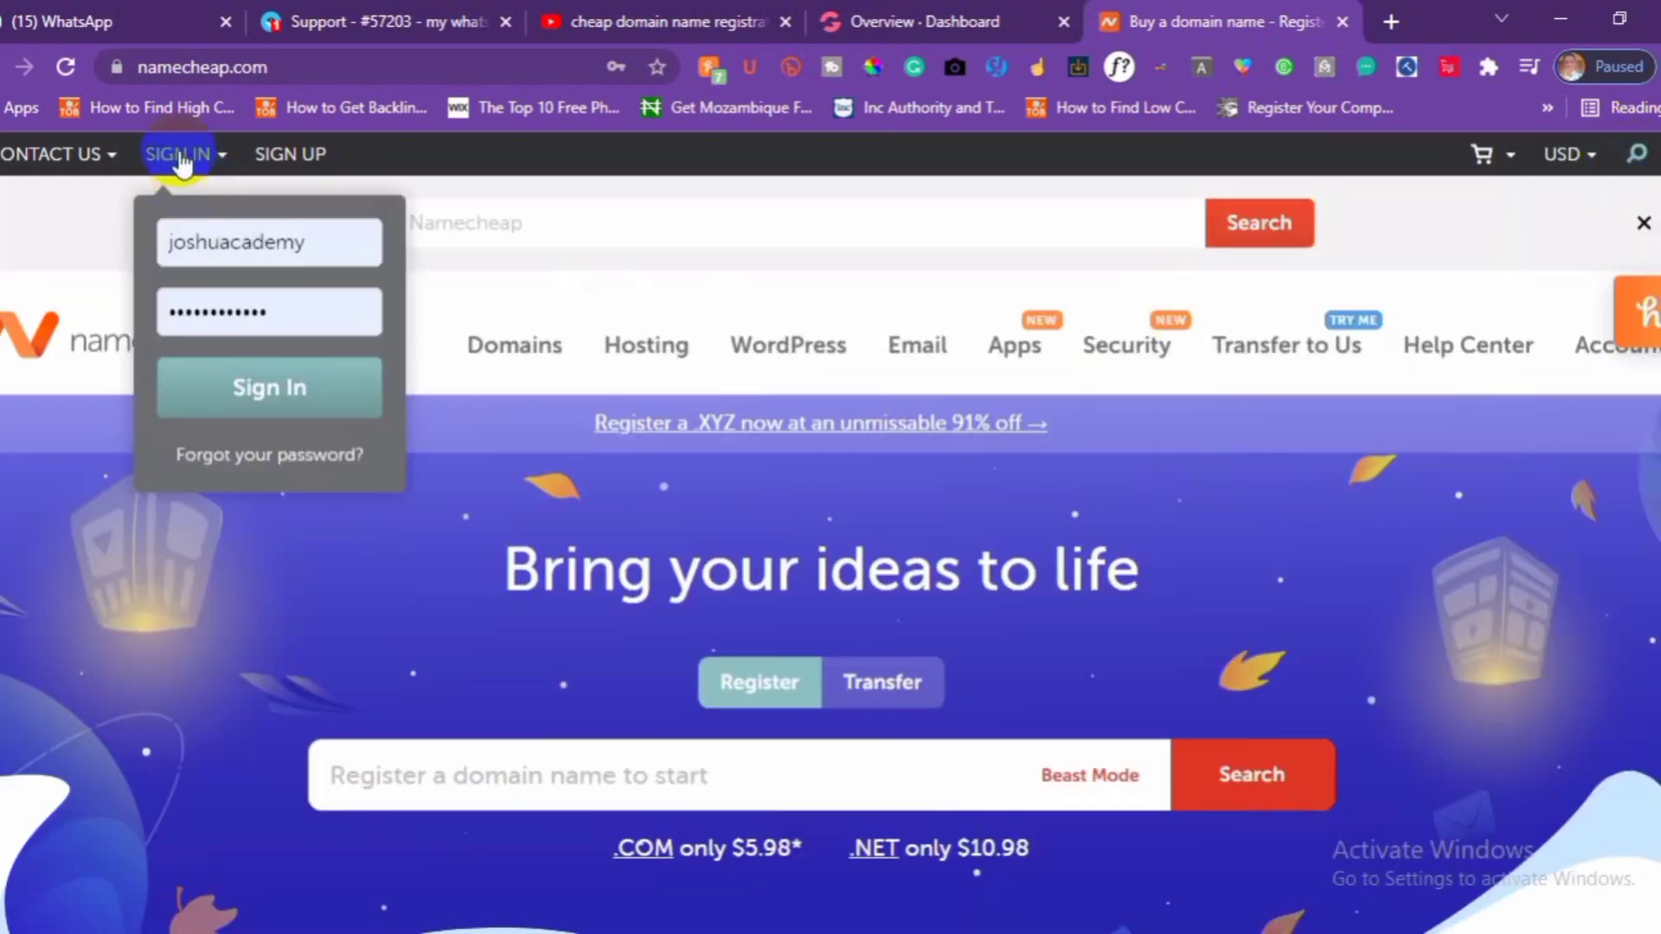
double_click(285, 240)
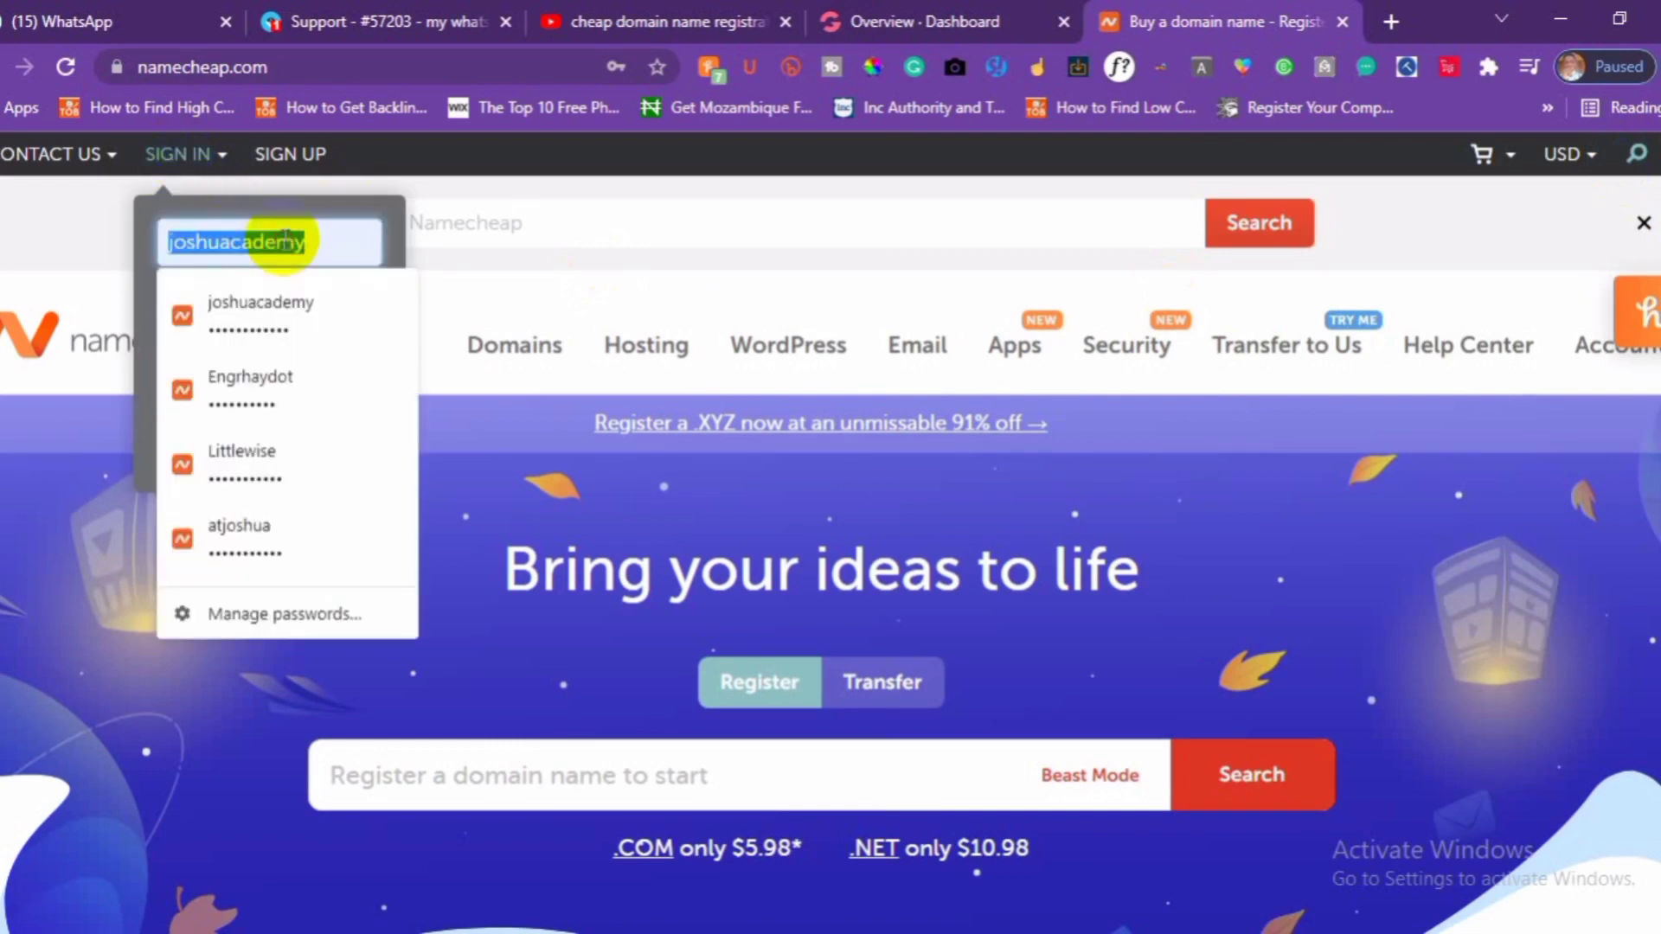
left_click(278, 545)
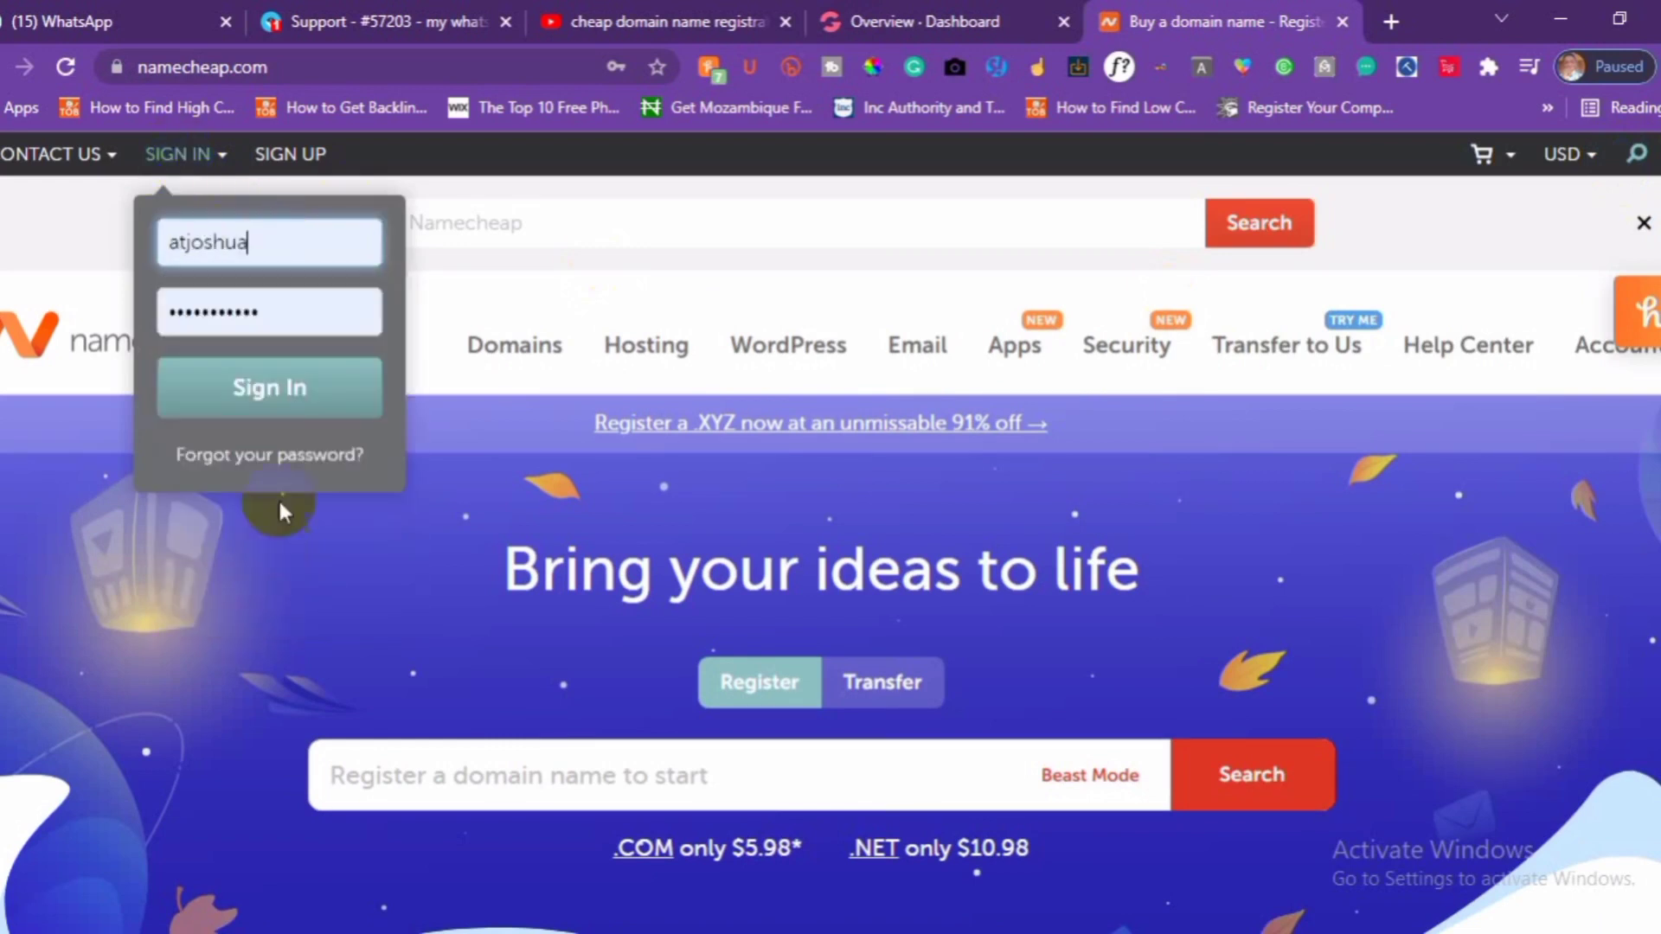
left_click(276, 427)
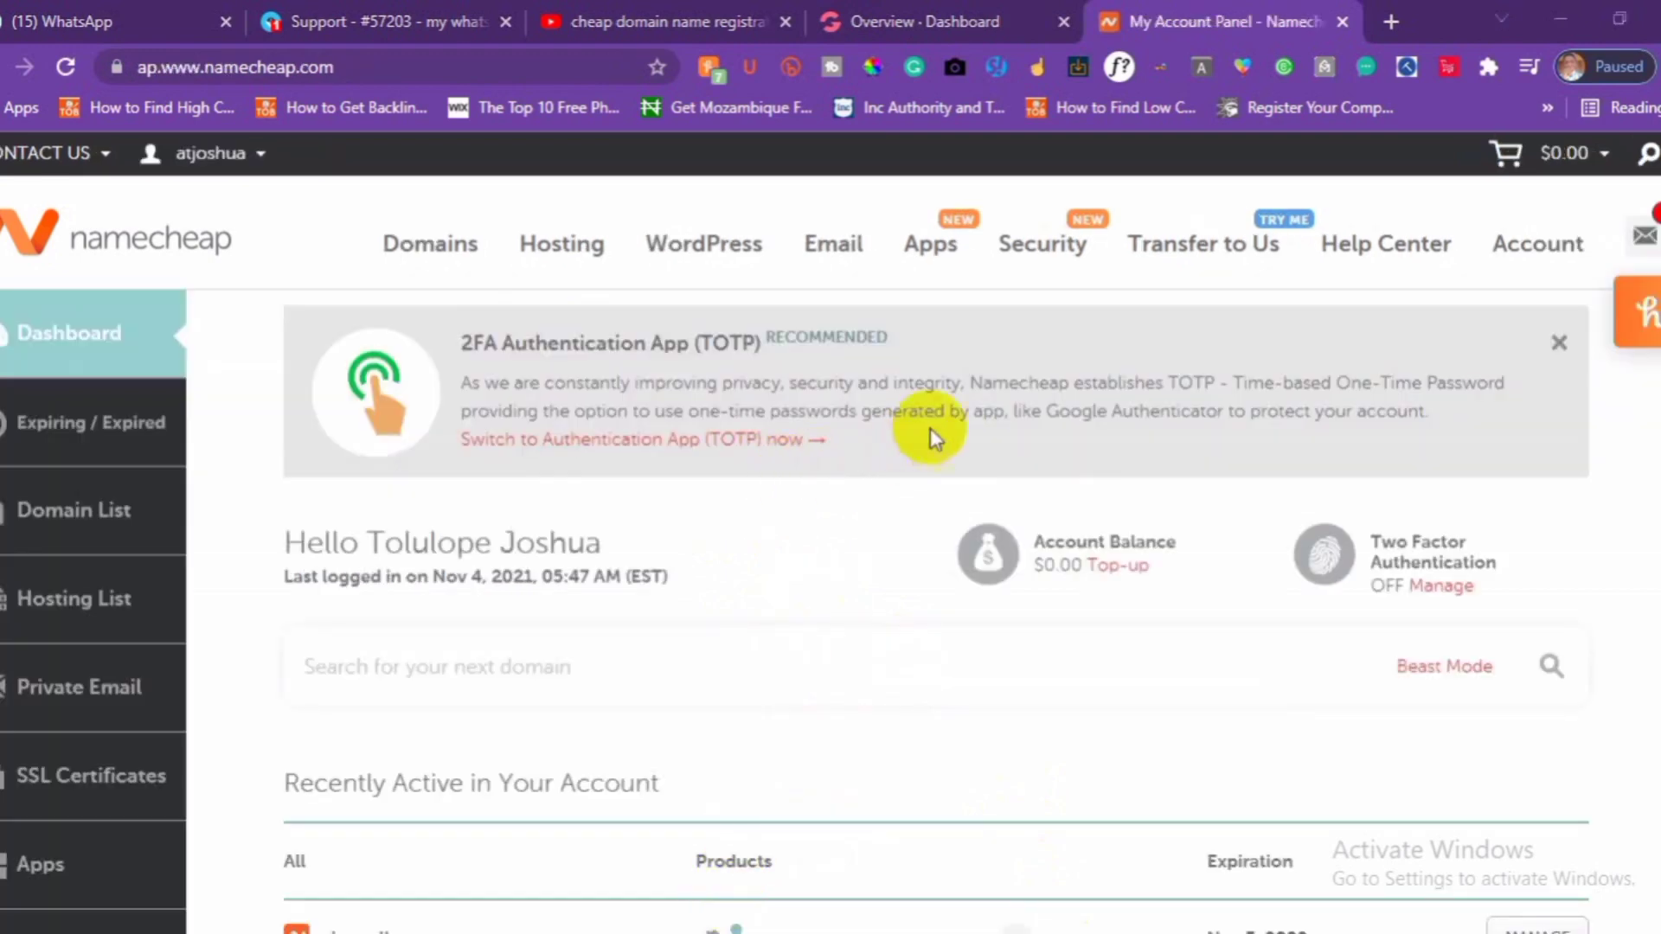
Check the nameservers required by Groove and open the Namecheap management page for mineonlinesuccess.com
scroll(804, 532, "down", 1)
scroll(804, 532, "down", 5)
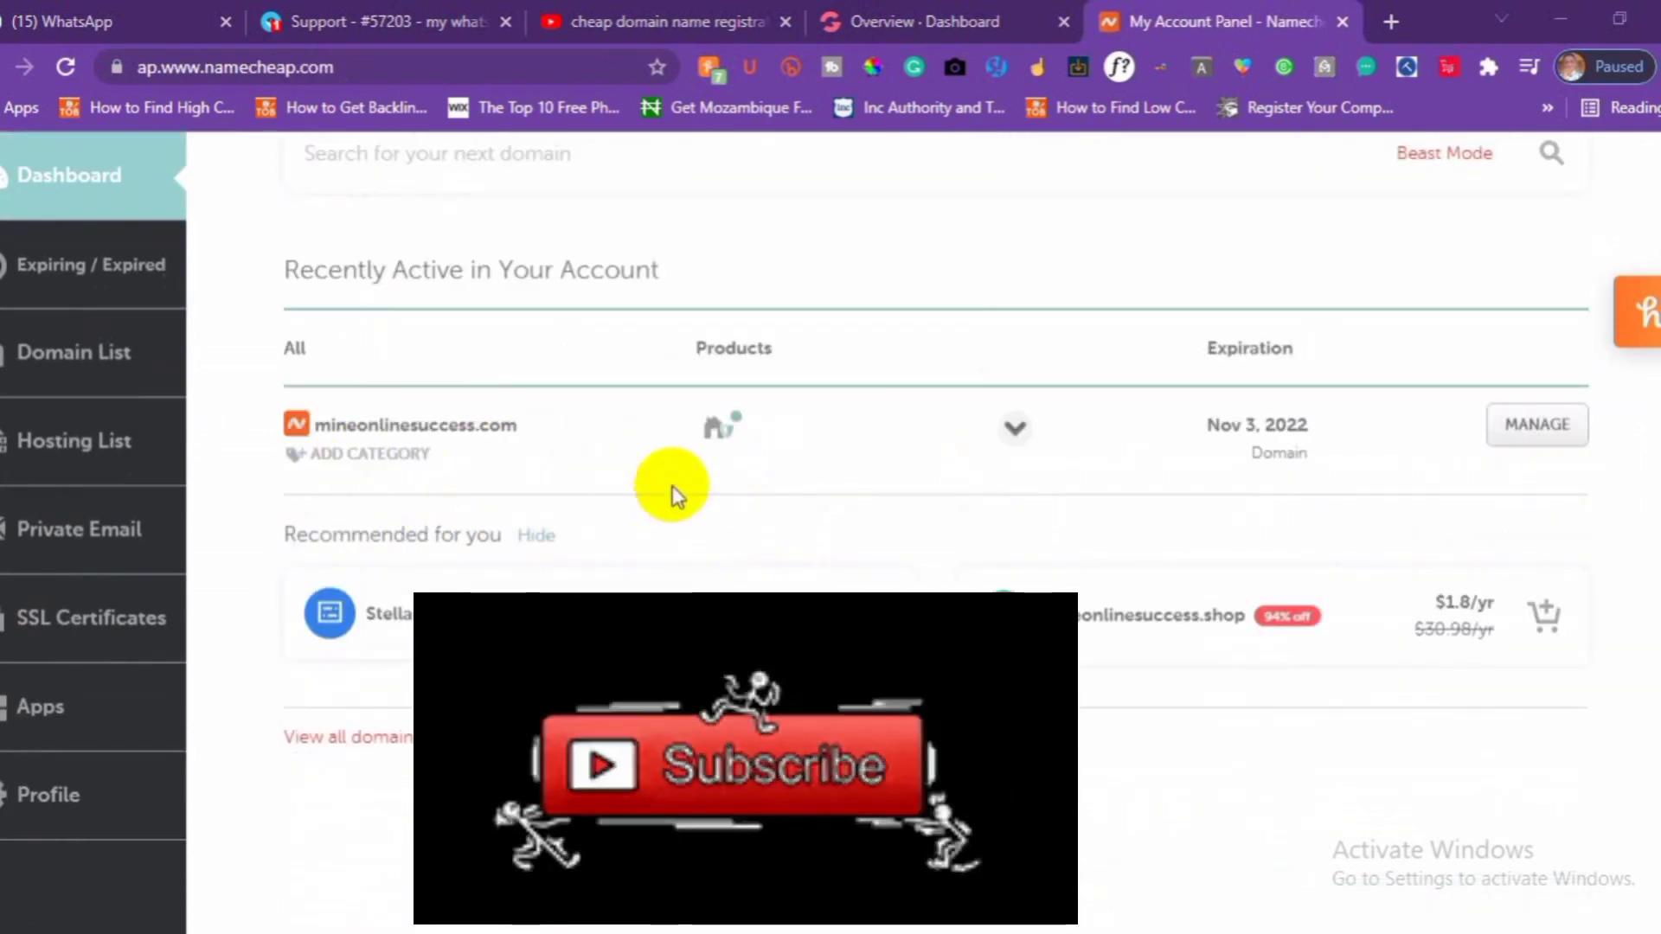
left_click(1022, 10)
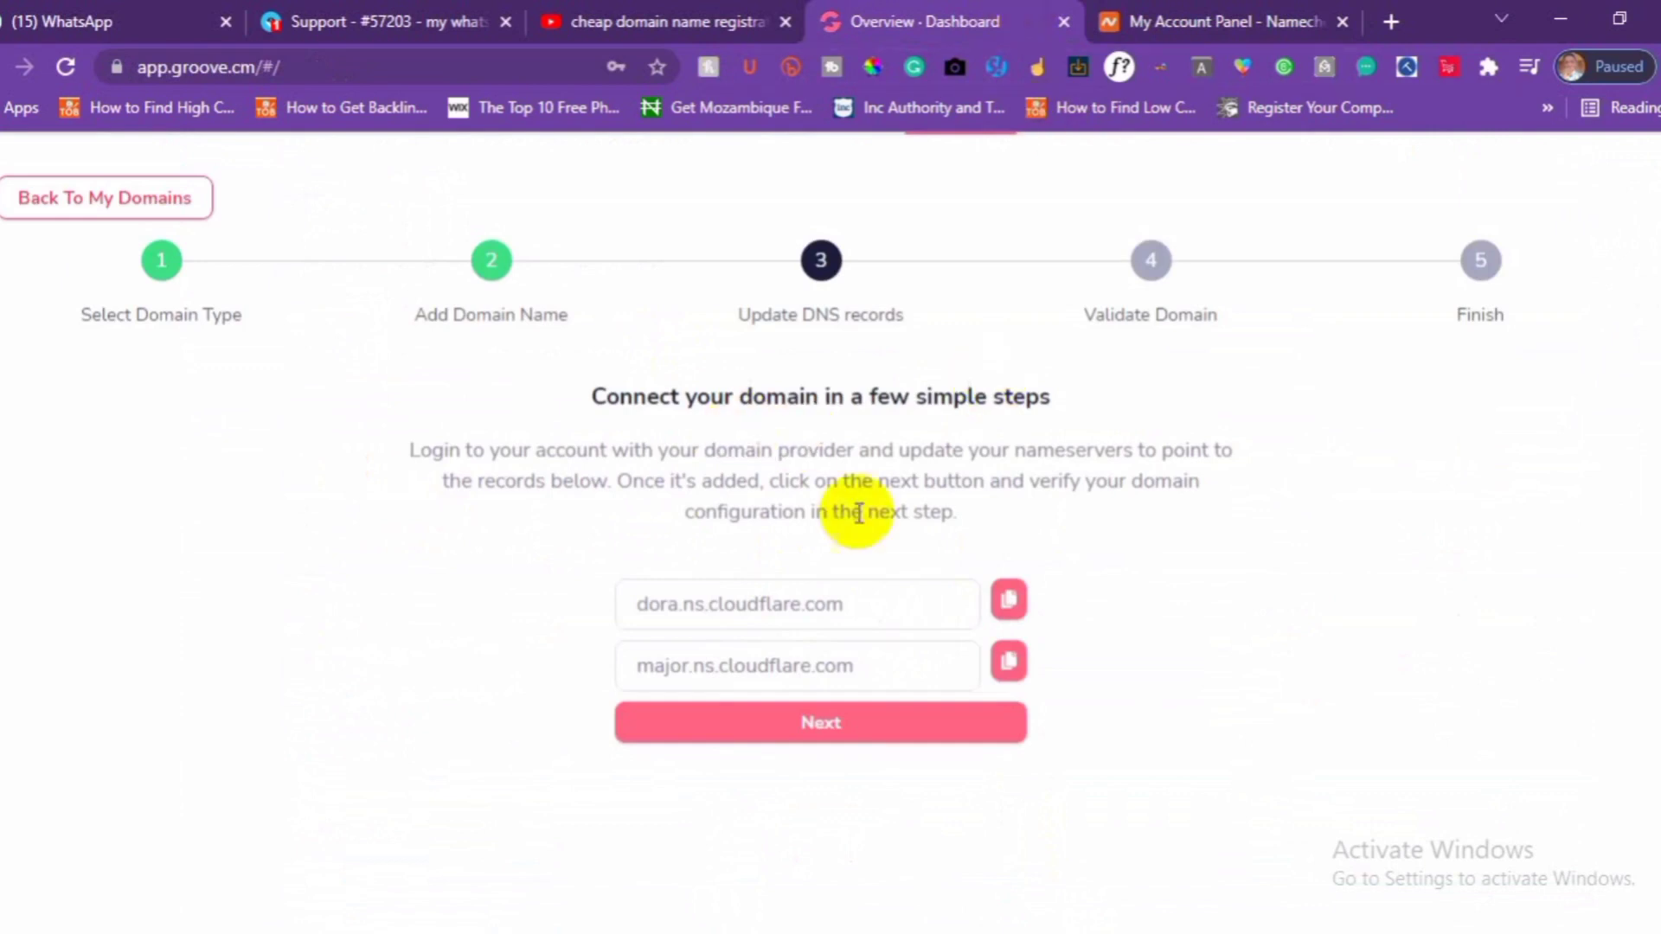
left_click(1215, 14)
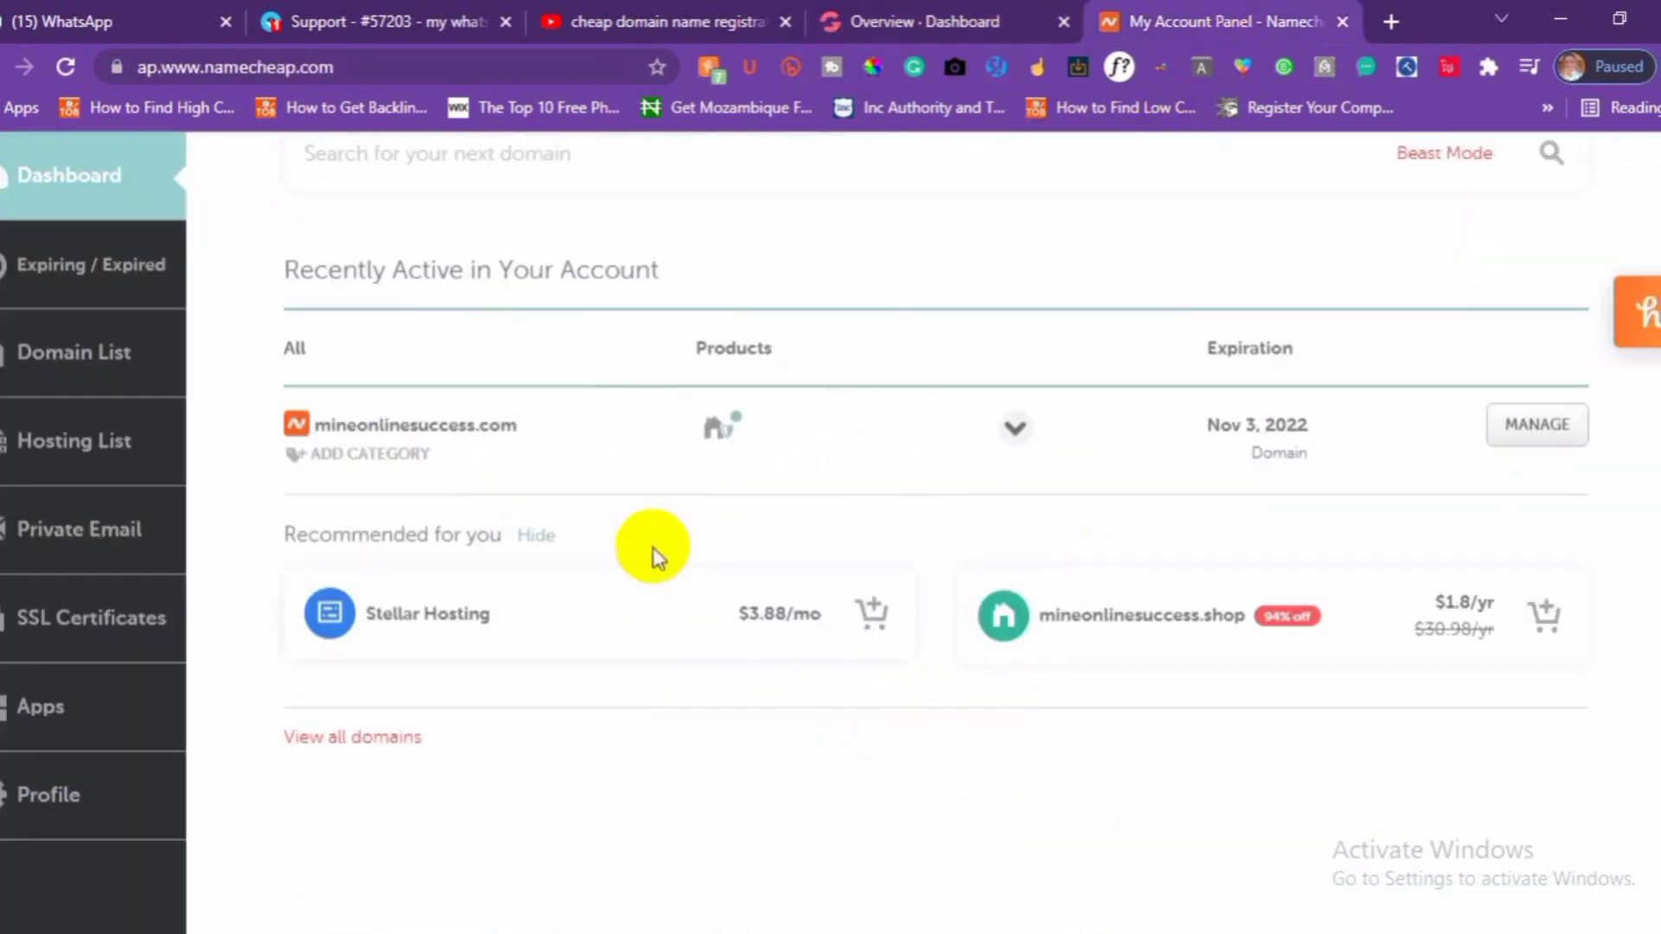
left_click(1571, 439)
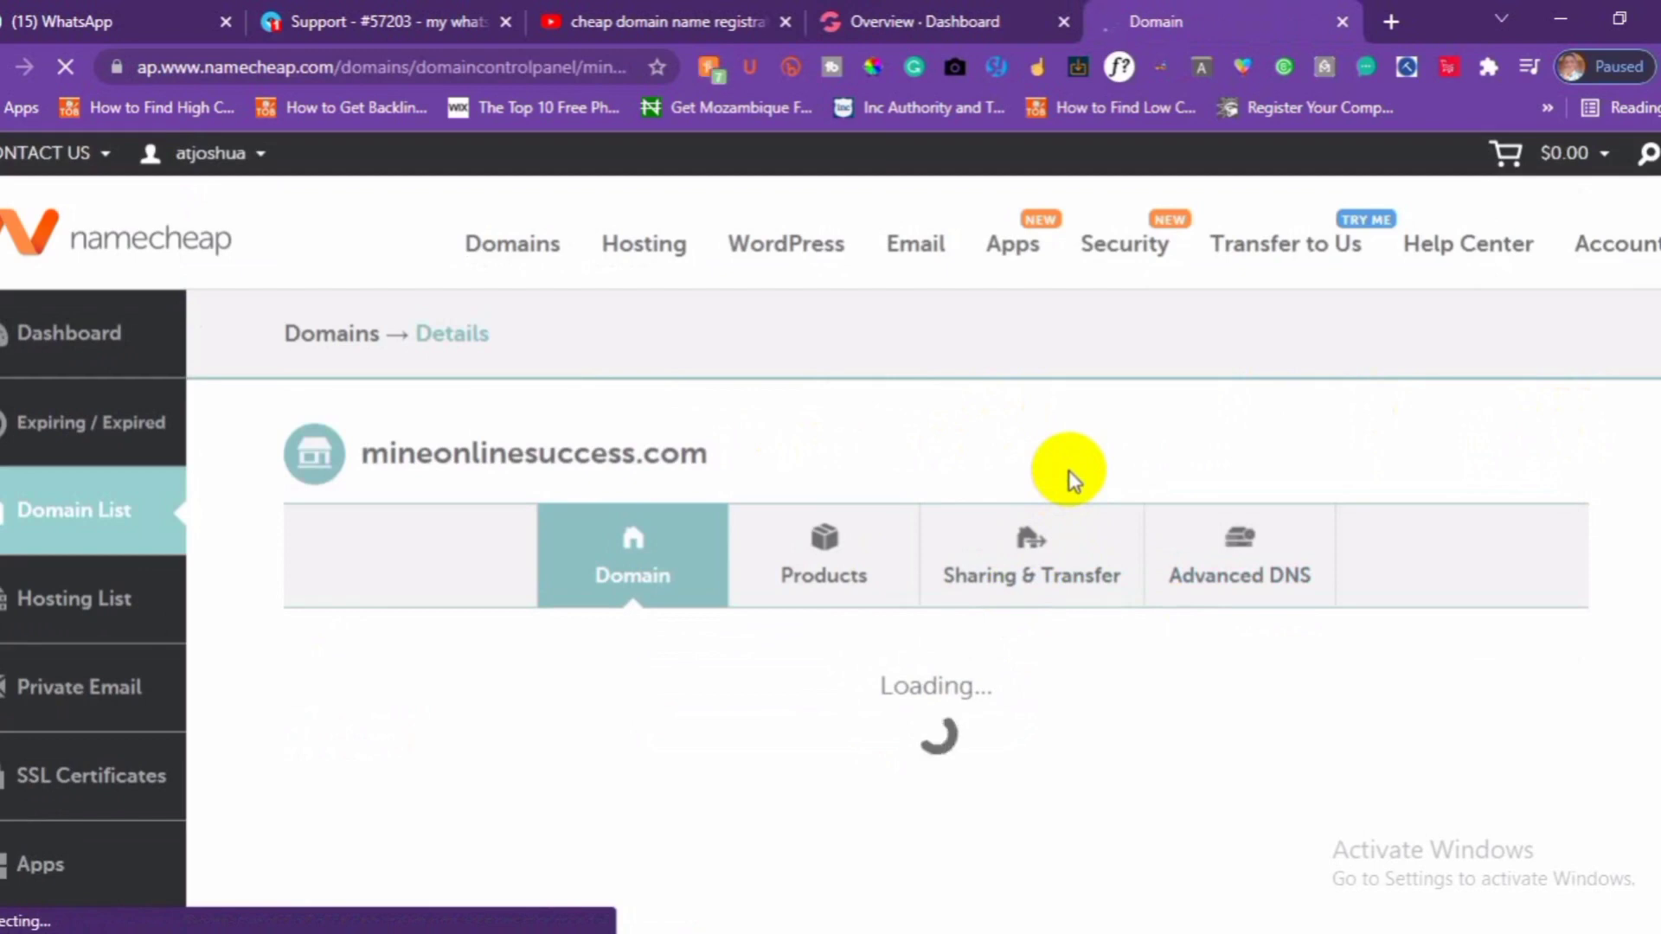
Set the nameservers option for mineonlinesuccess.com to Custom DNS
scroll(1068, 467, "down", 3)
scroll(1067, 467, "down", 3)
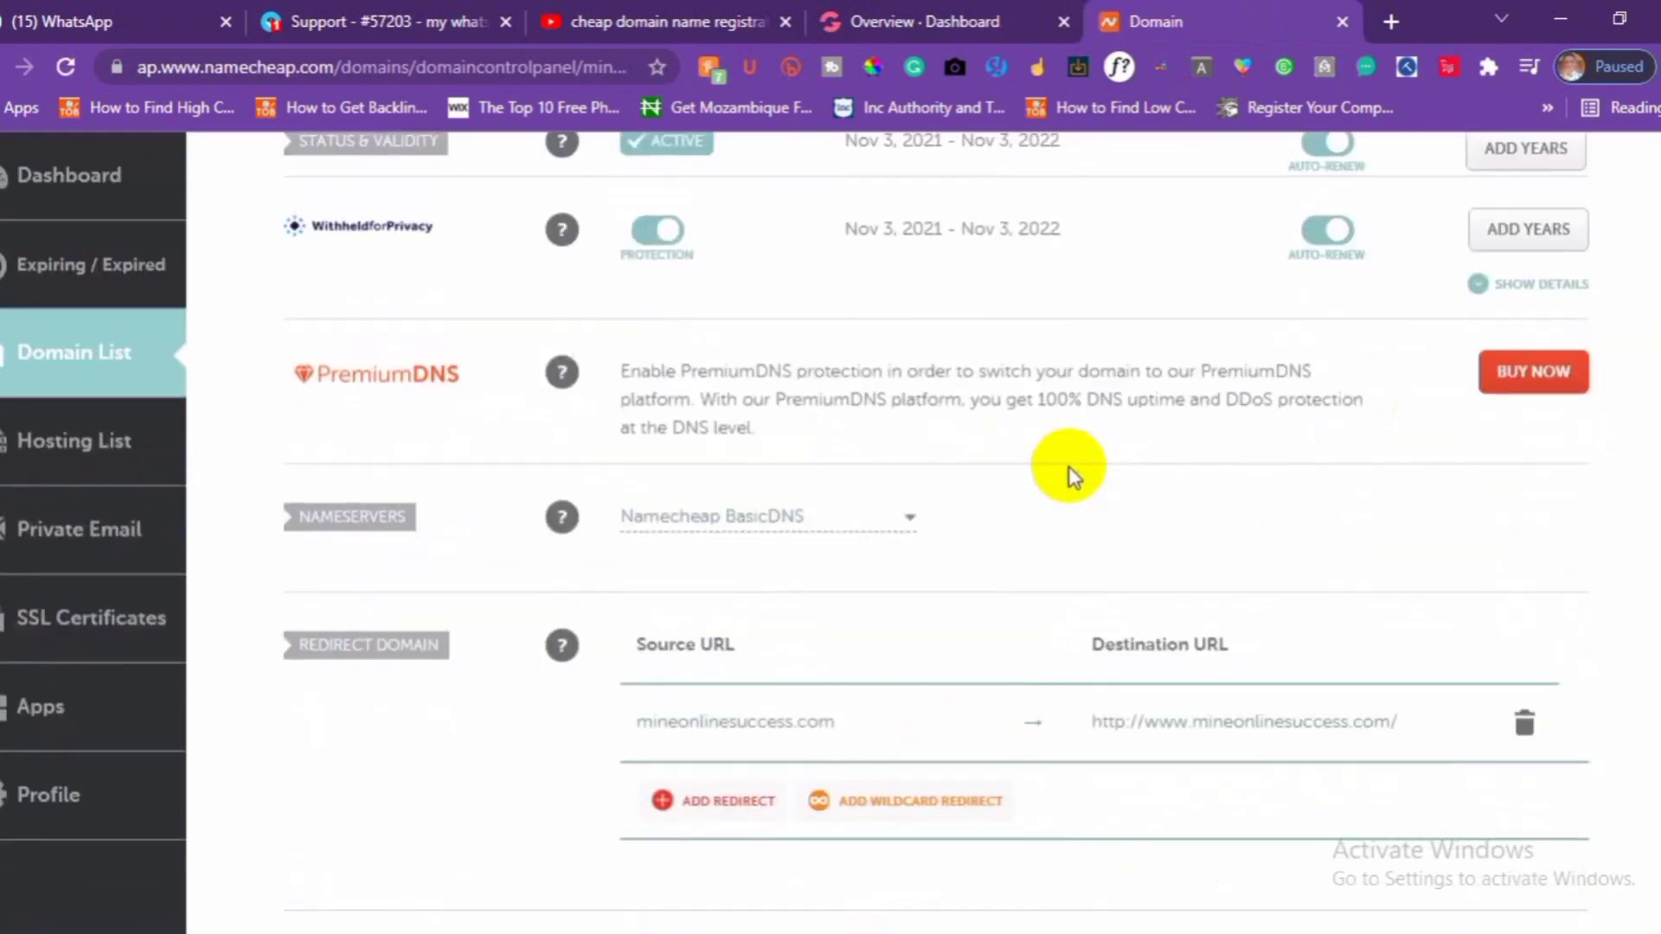
scroll(1067, 467, "down", 2)
left_click(853, 383)
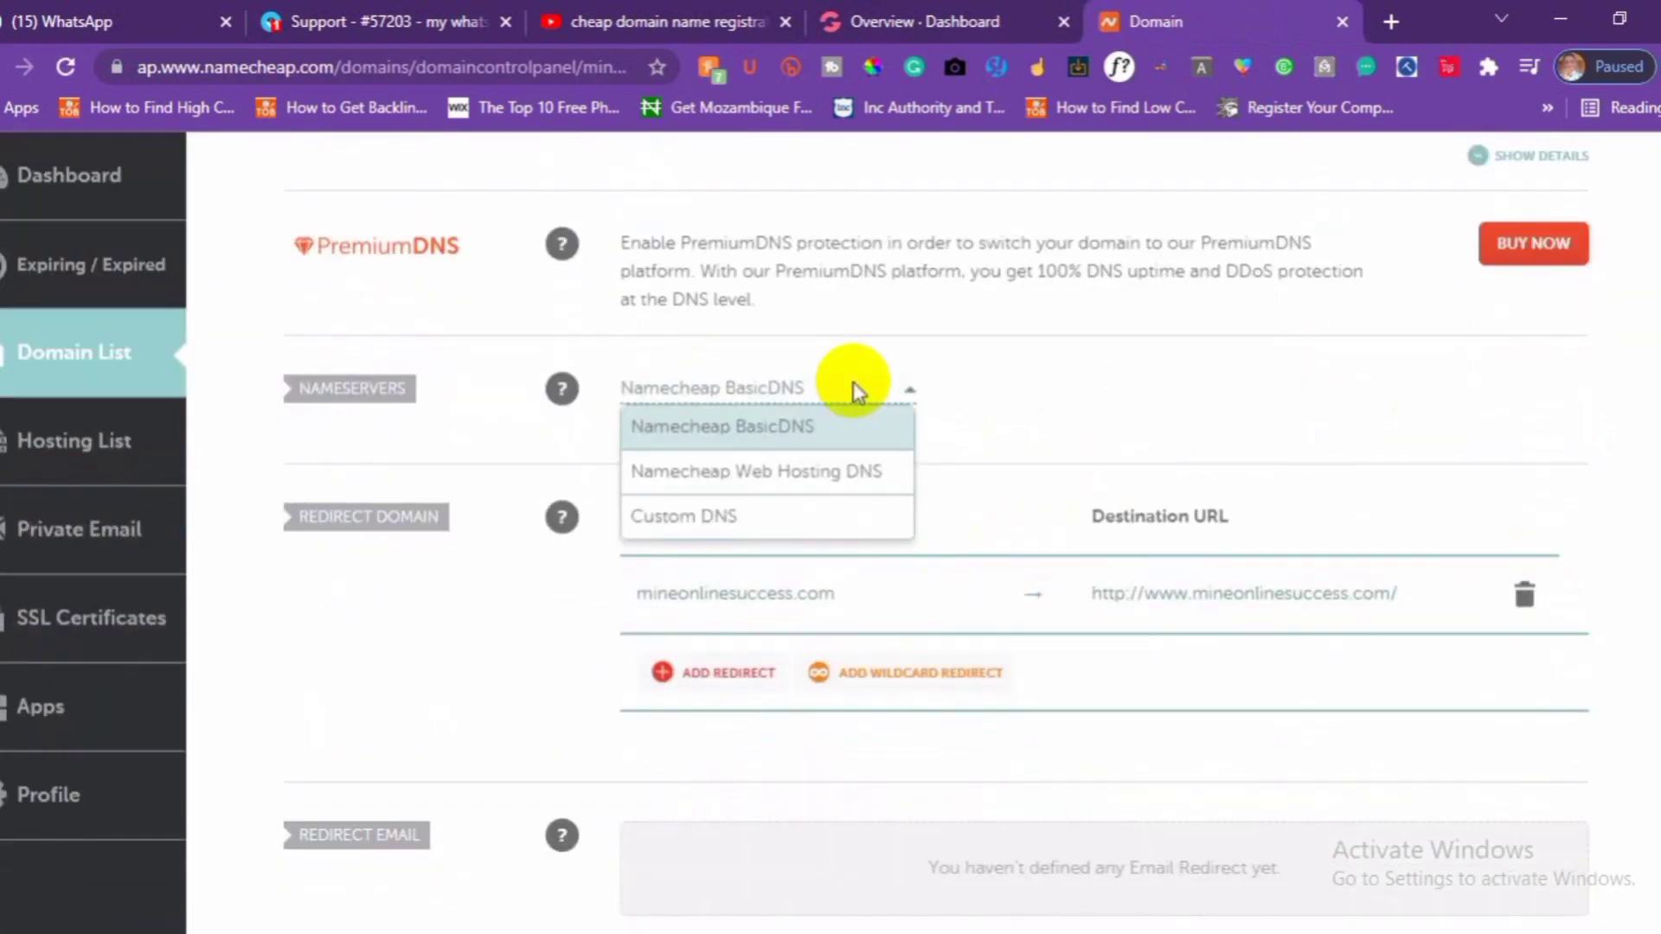
left_click(814, 517)
Copy dora.ns.cloudflare.com from Groove and paste it as Nameserver 1 in Namecheap
left_click(946, 21)
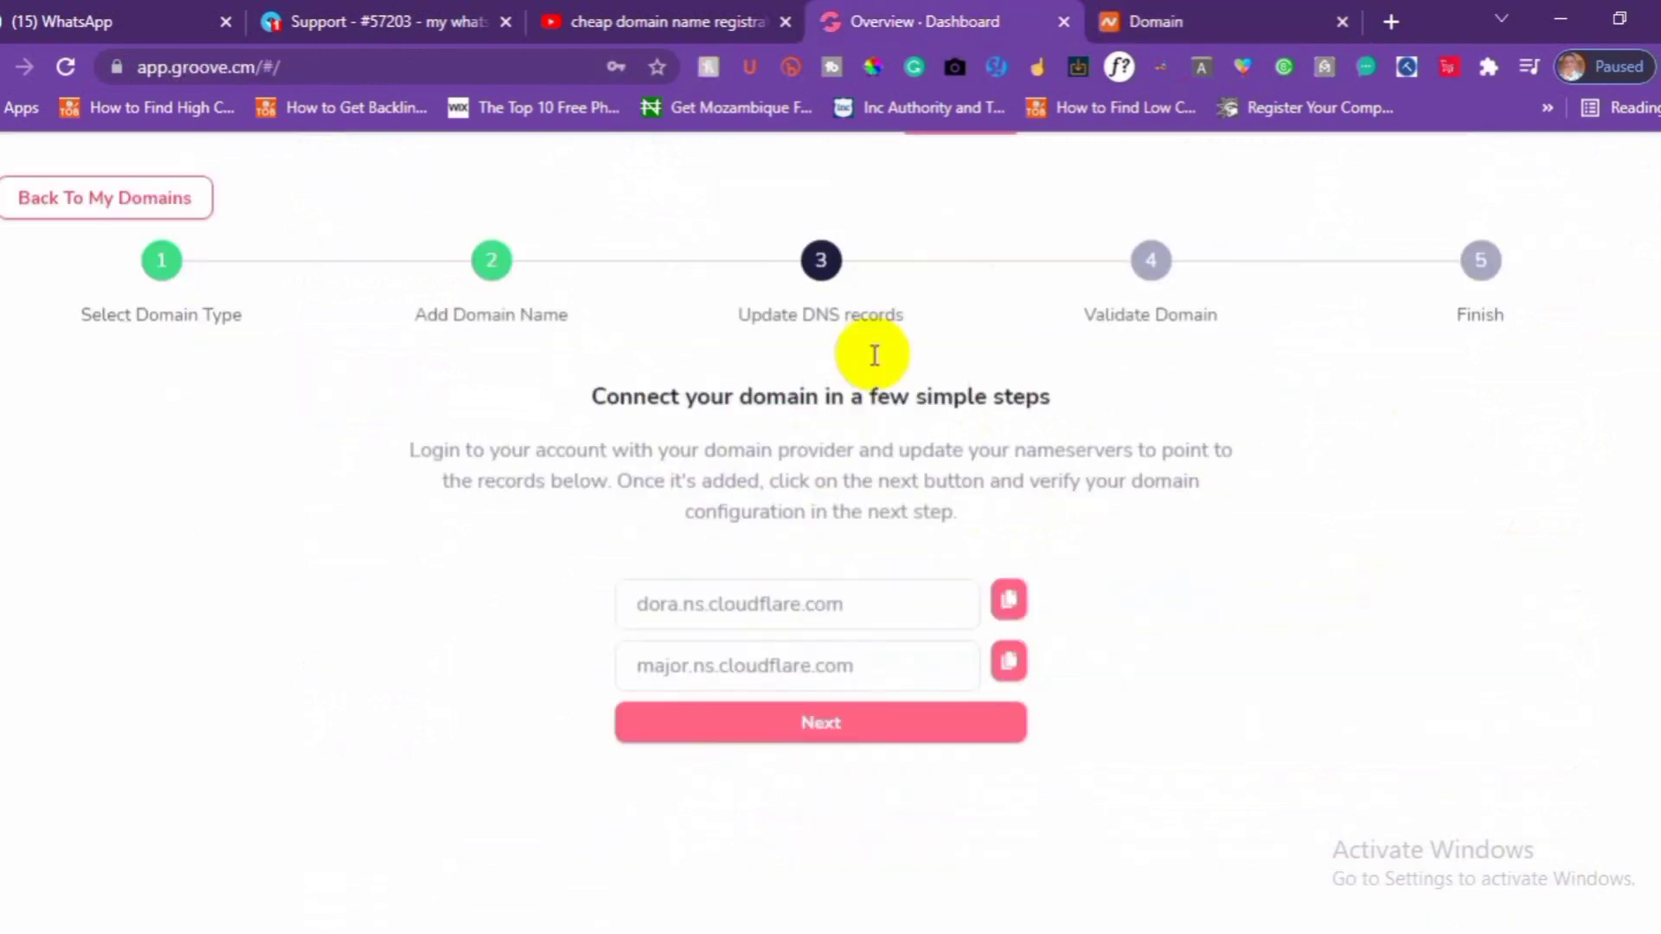
left_click(1009, 600)
left_click(1153, 24)
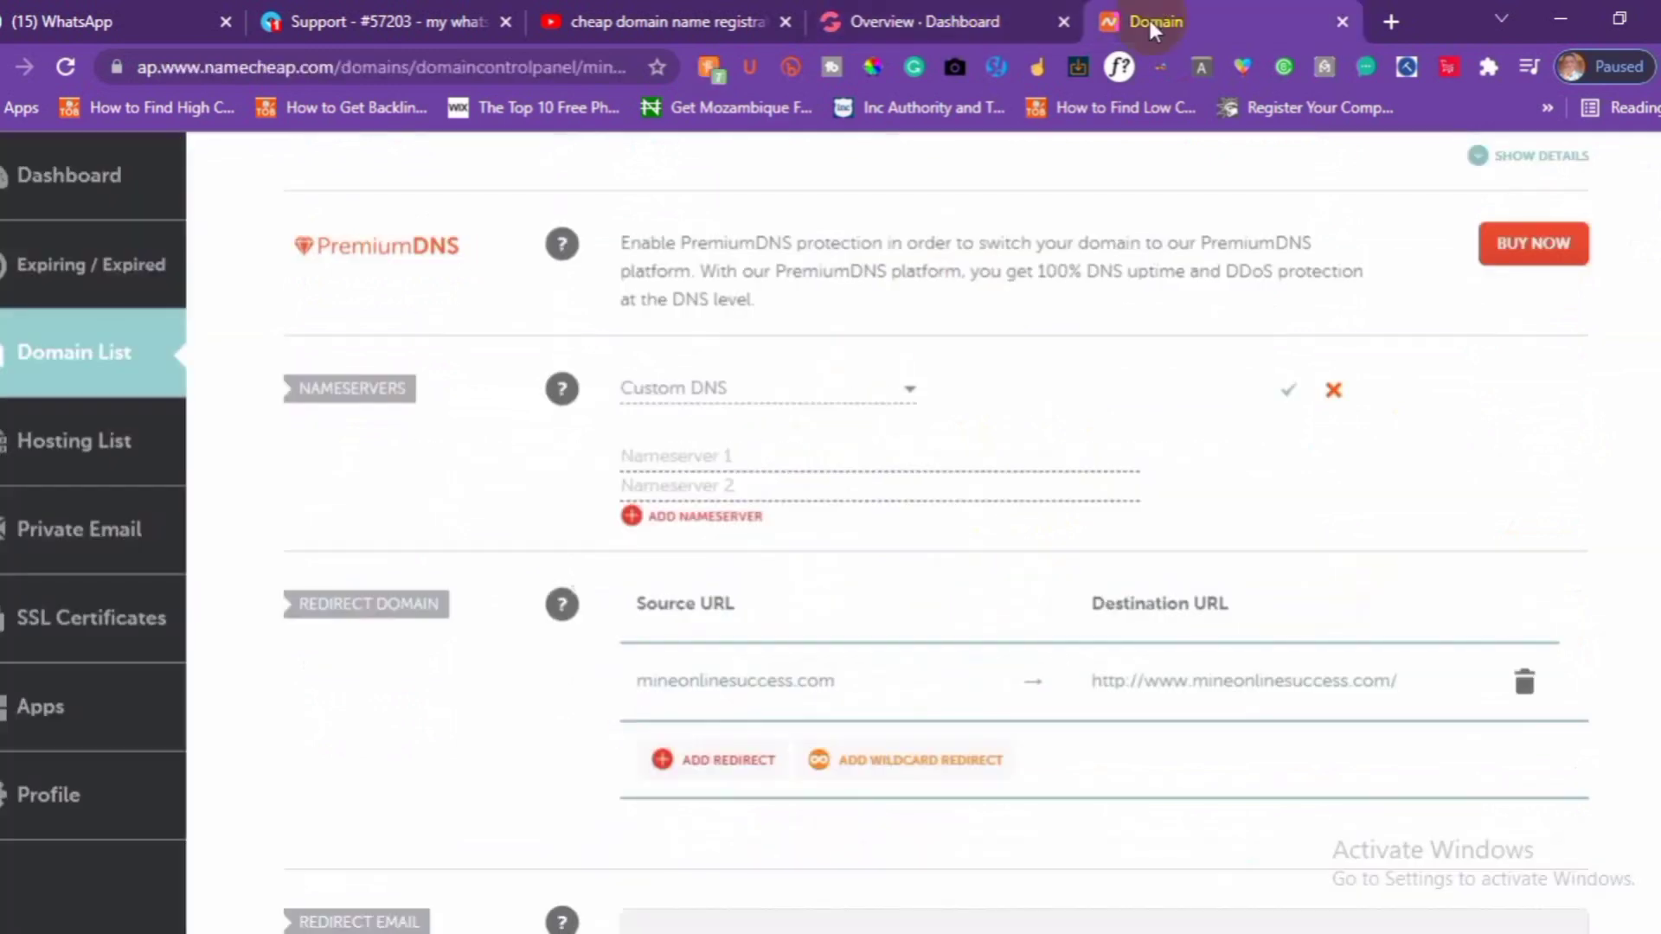
right_click(662, 456)
left_click(715, 653)
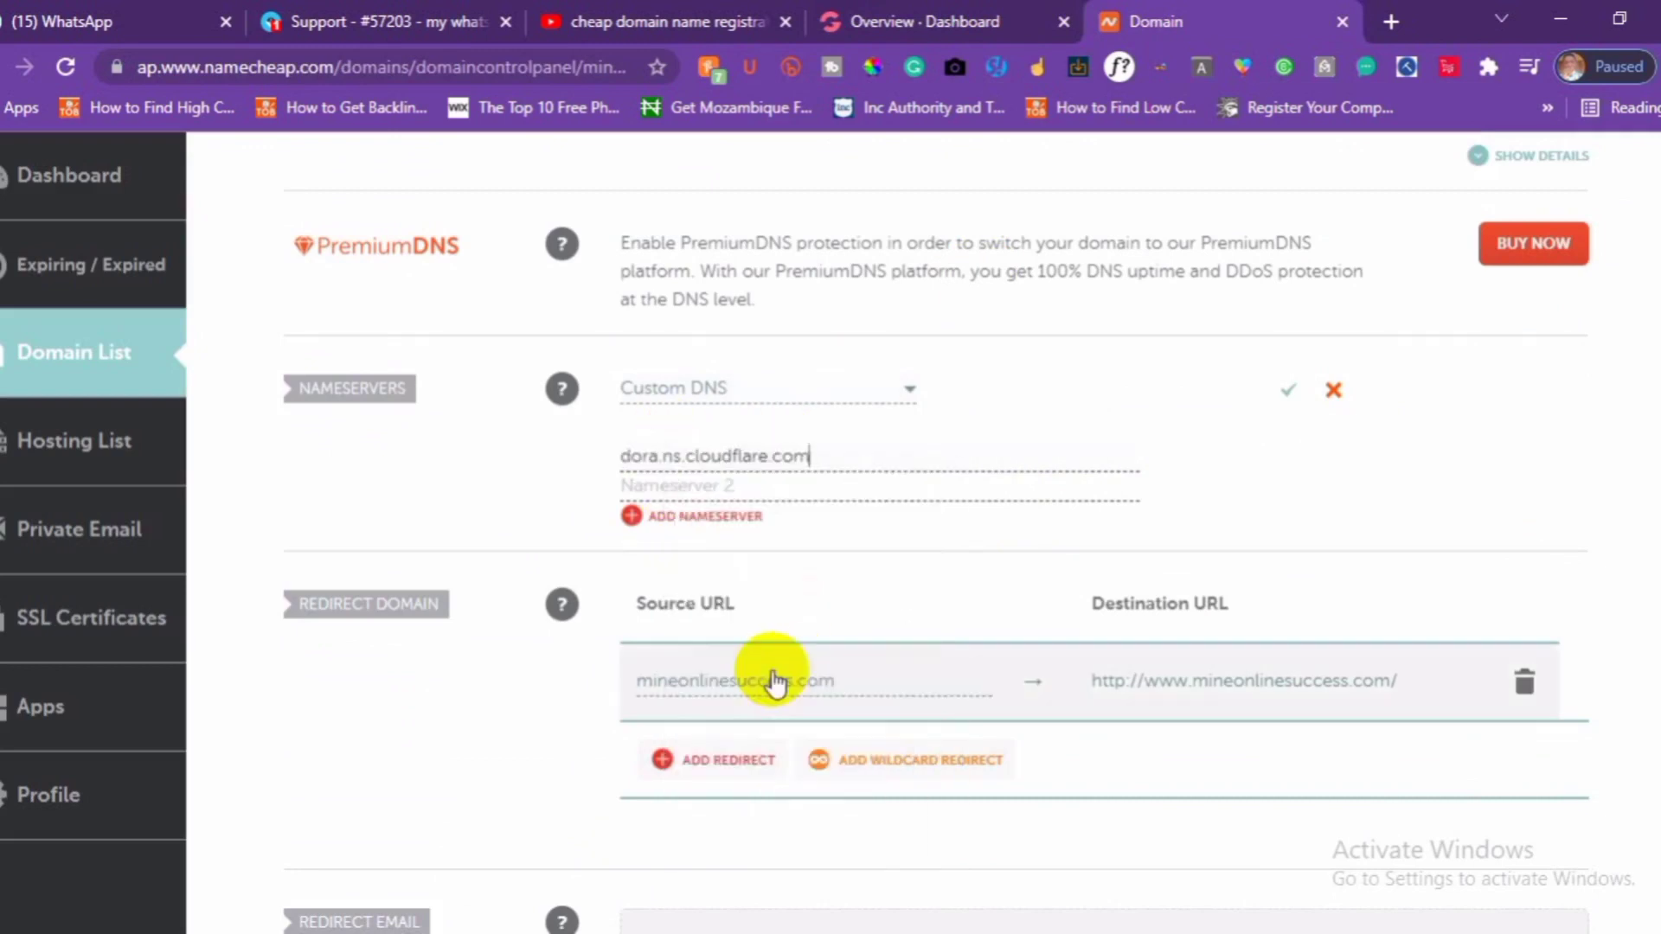
Copy major.ns.cloudflare.com from Groove and paste it as Nameserver 2 in Namecheap
left_click(896, 17)
left_click(1009, 664)
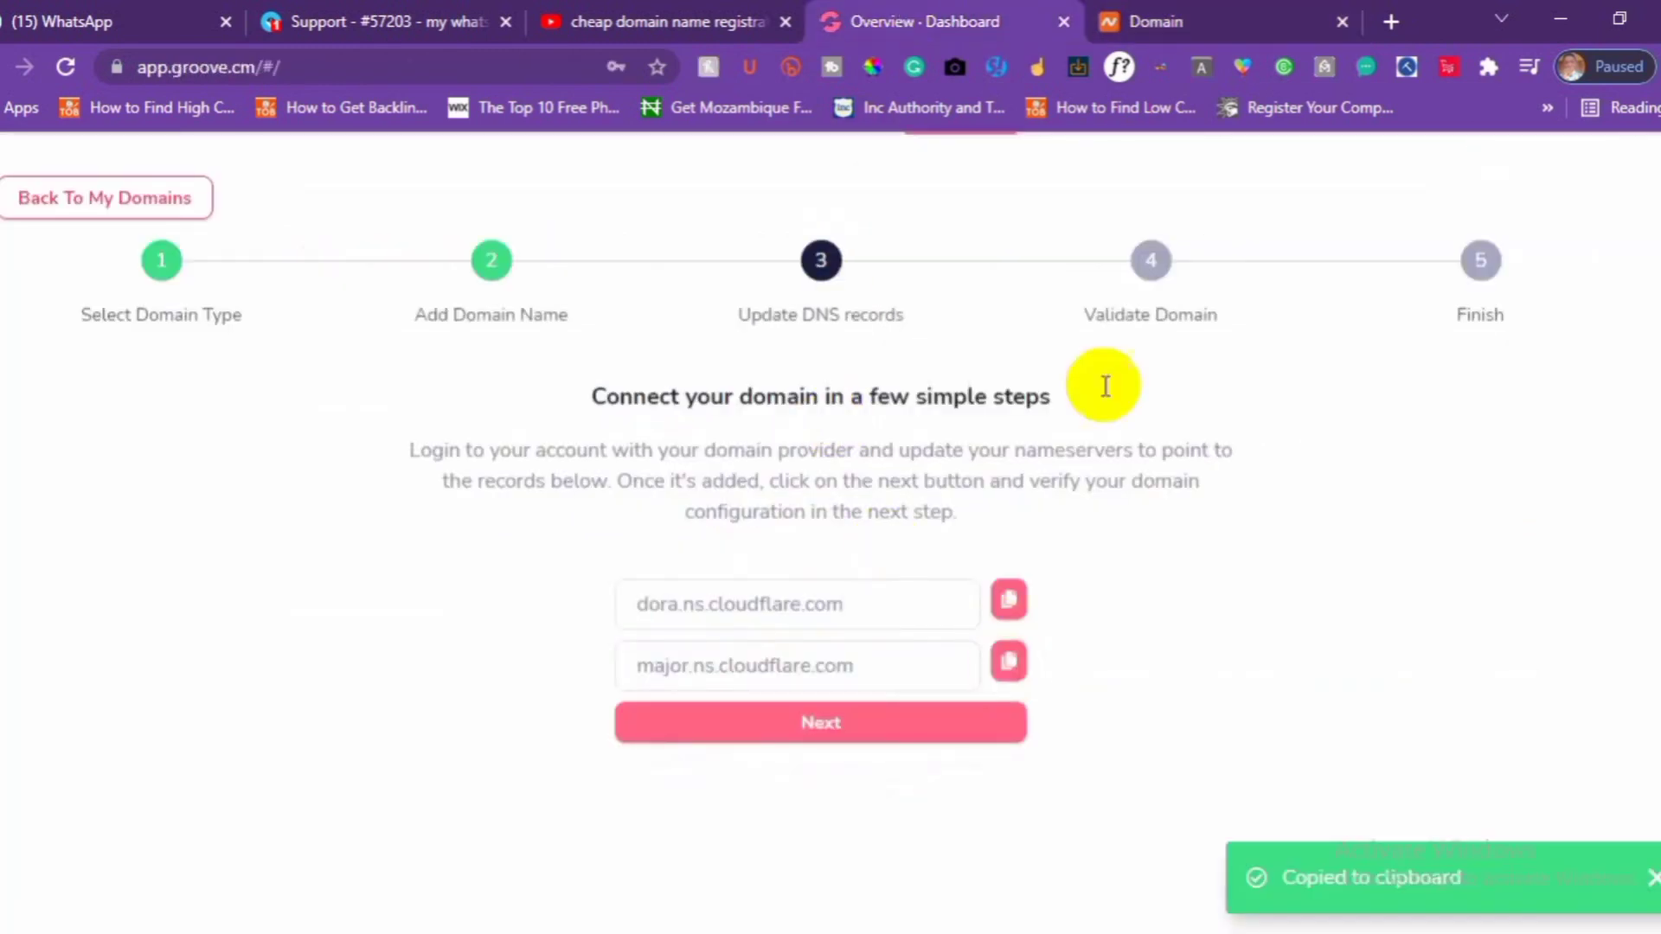
left_click(1153, 21)
right_click(781, 483)
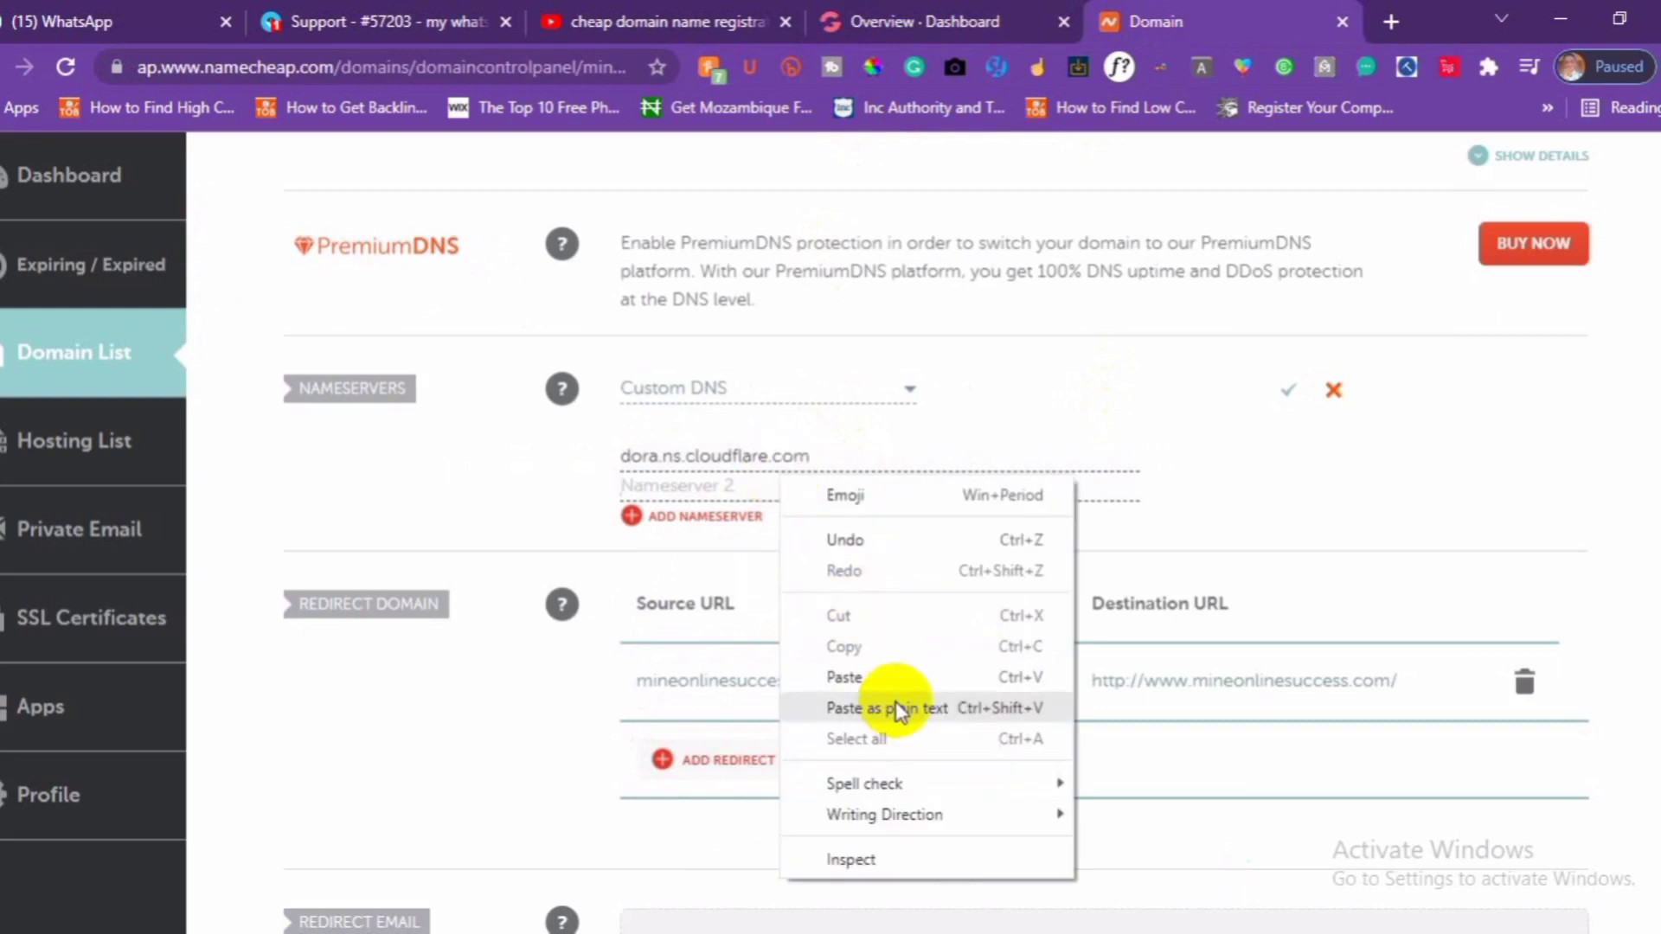
left_click(895, 678)
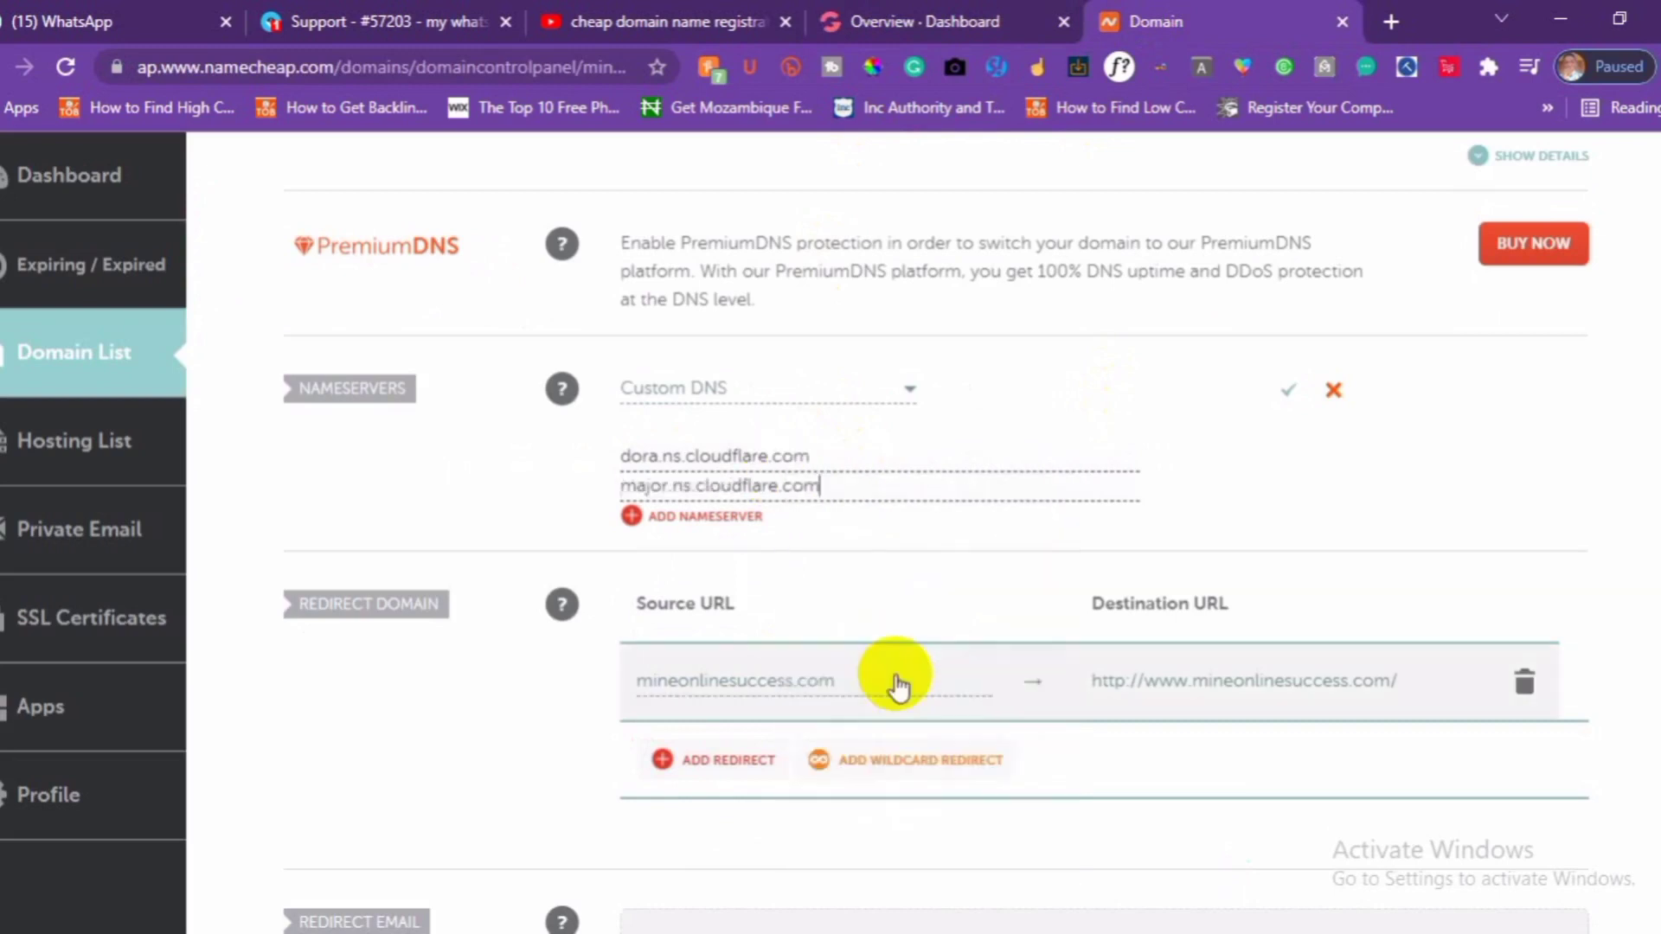
Save the two custom nameservers for mineonlinesuccess.com in Namecheap, leaving the additional Nameserver 3 entry empty
left_click(725, 519)
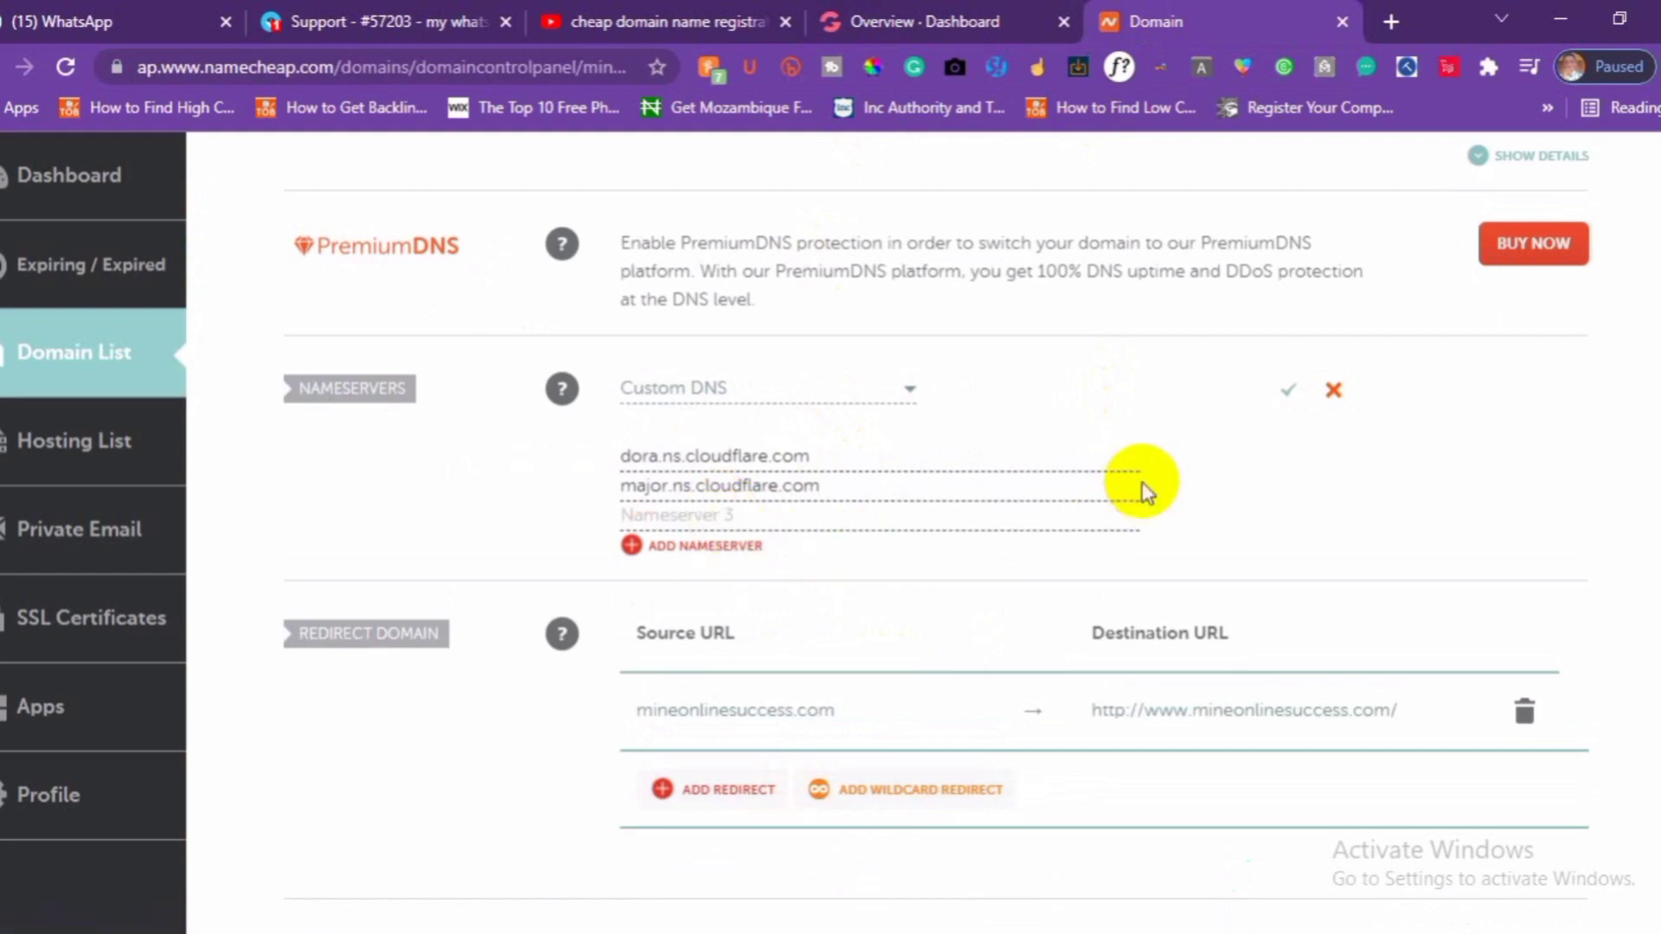
left_click(727, 516)
left_click(1289, 483)
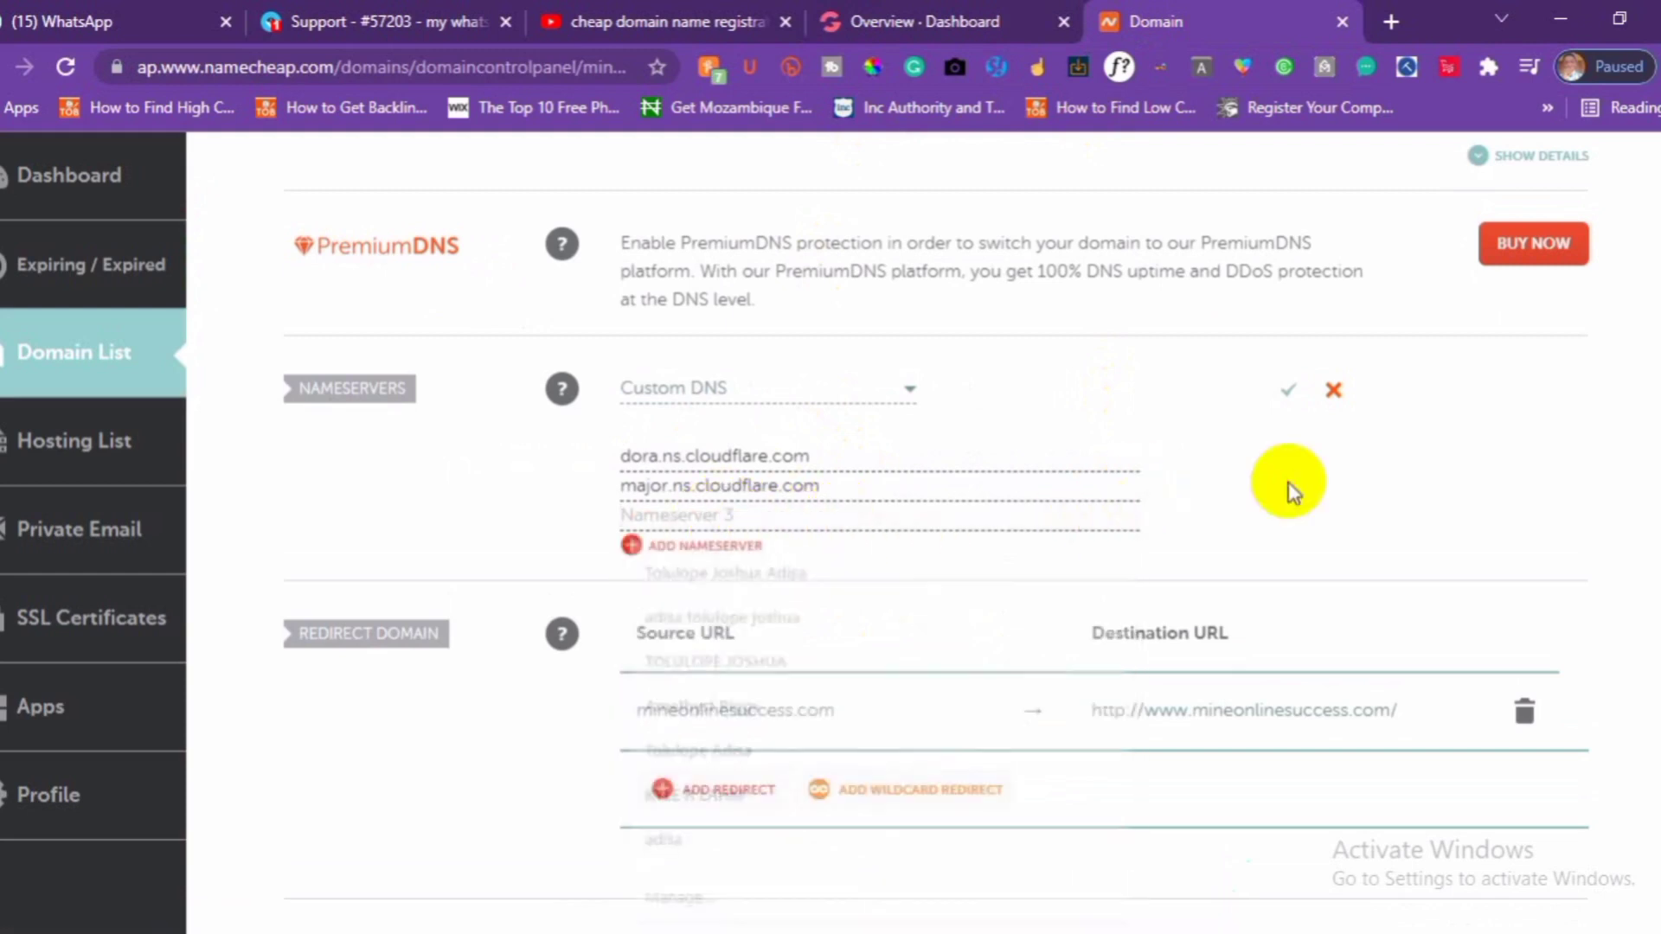
left_click(1305, 389)
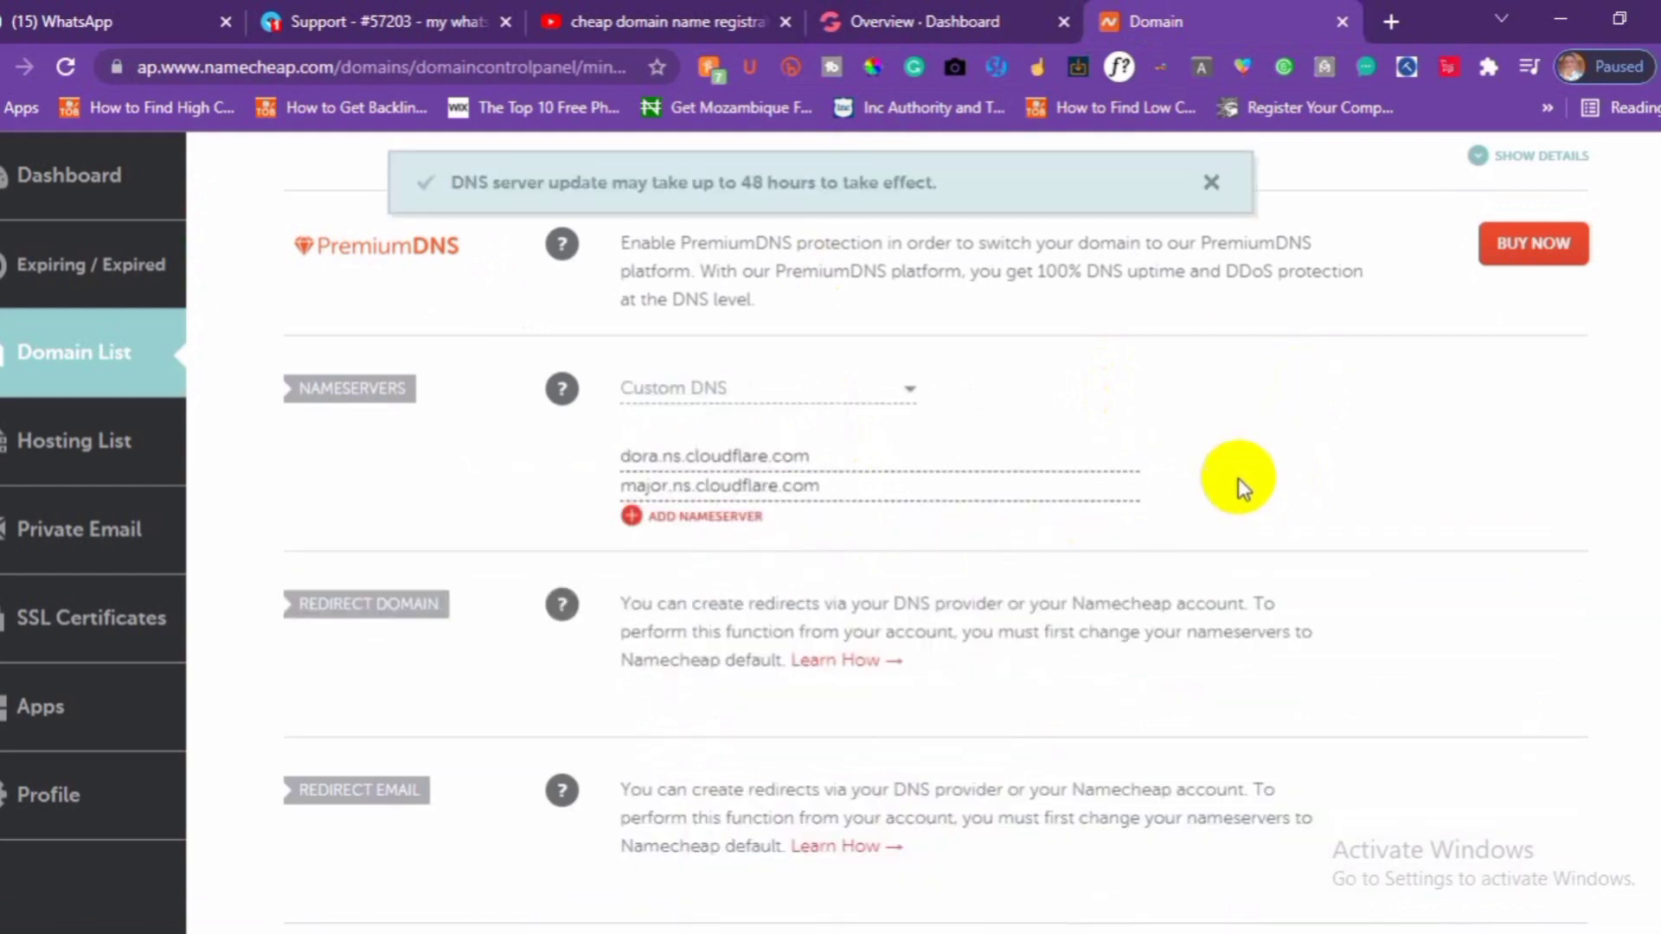
scroll(1124, 484, "up", 2)
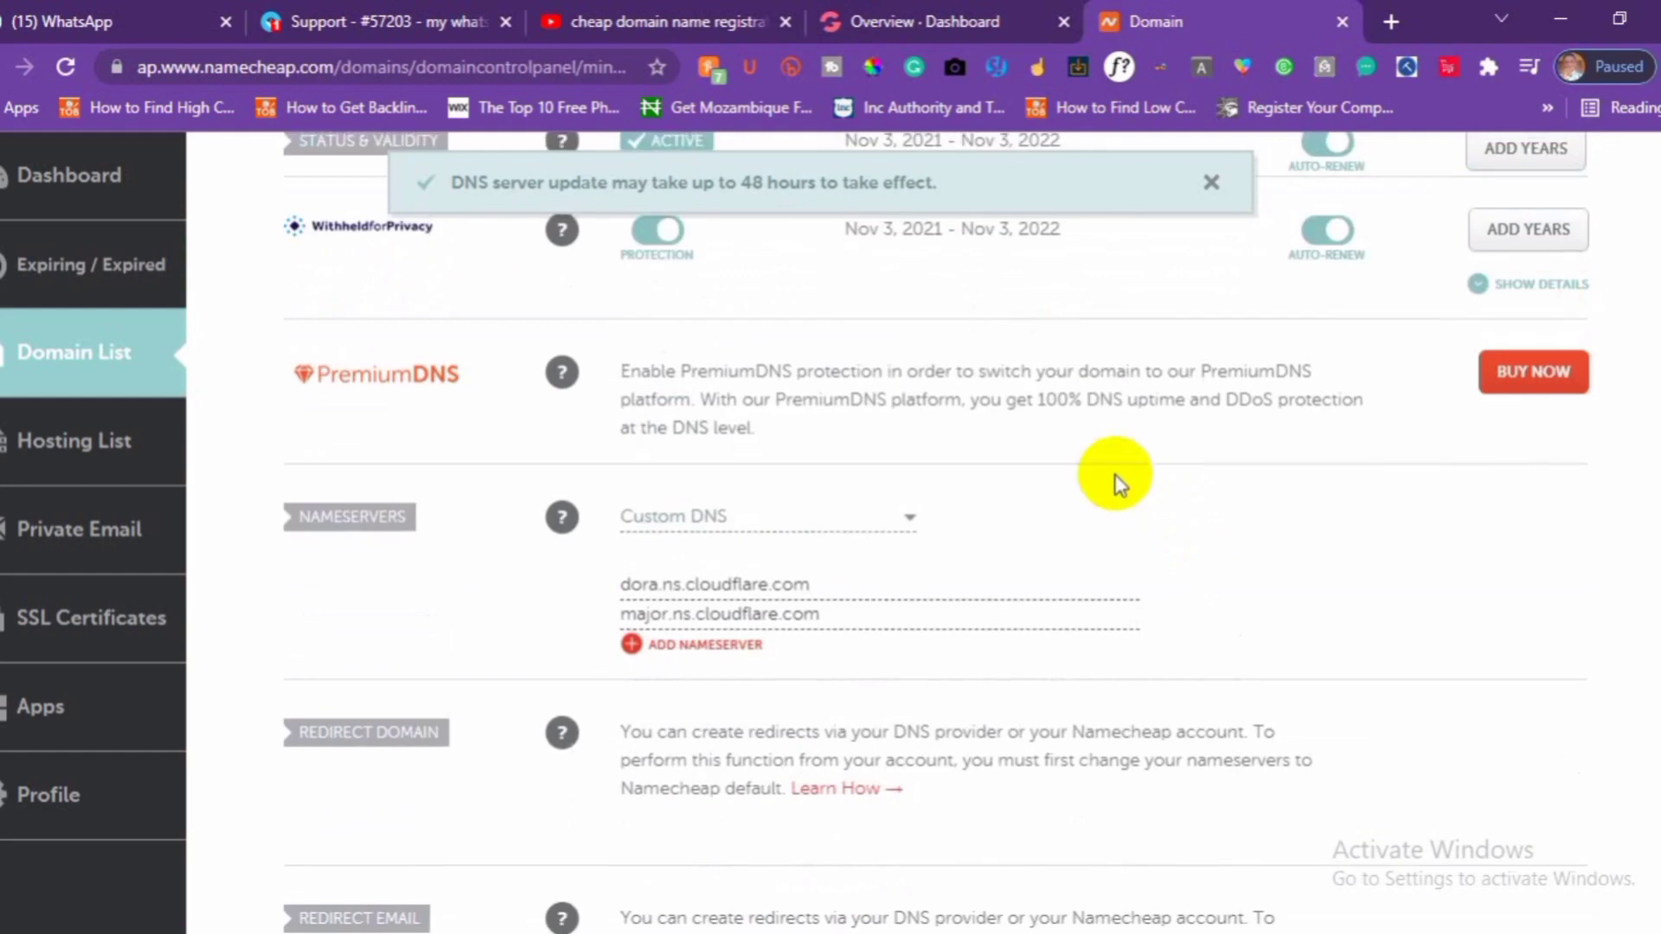
Switch back to Groove, validate the domain's DNS records and complete the domain connection process
left_click(958, 19)
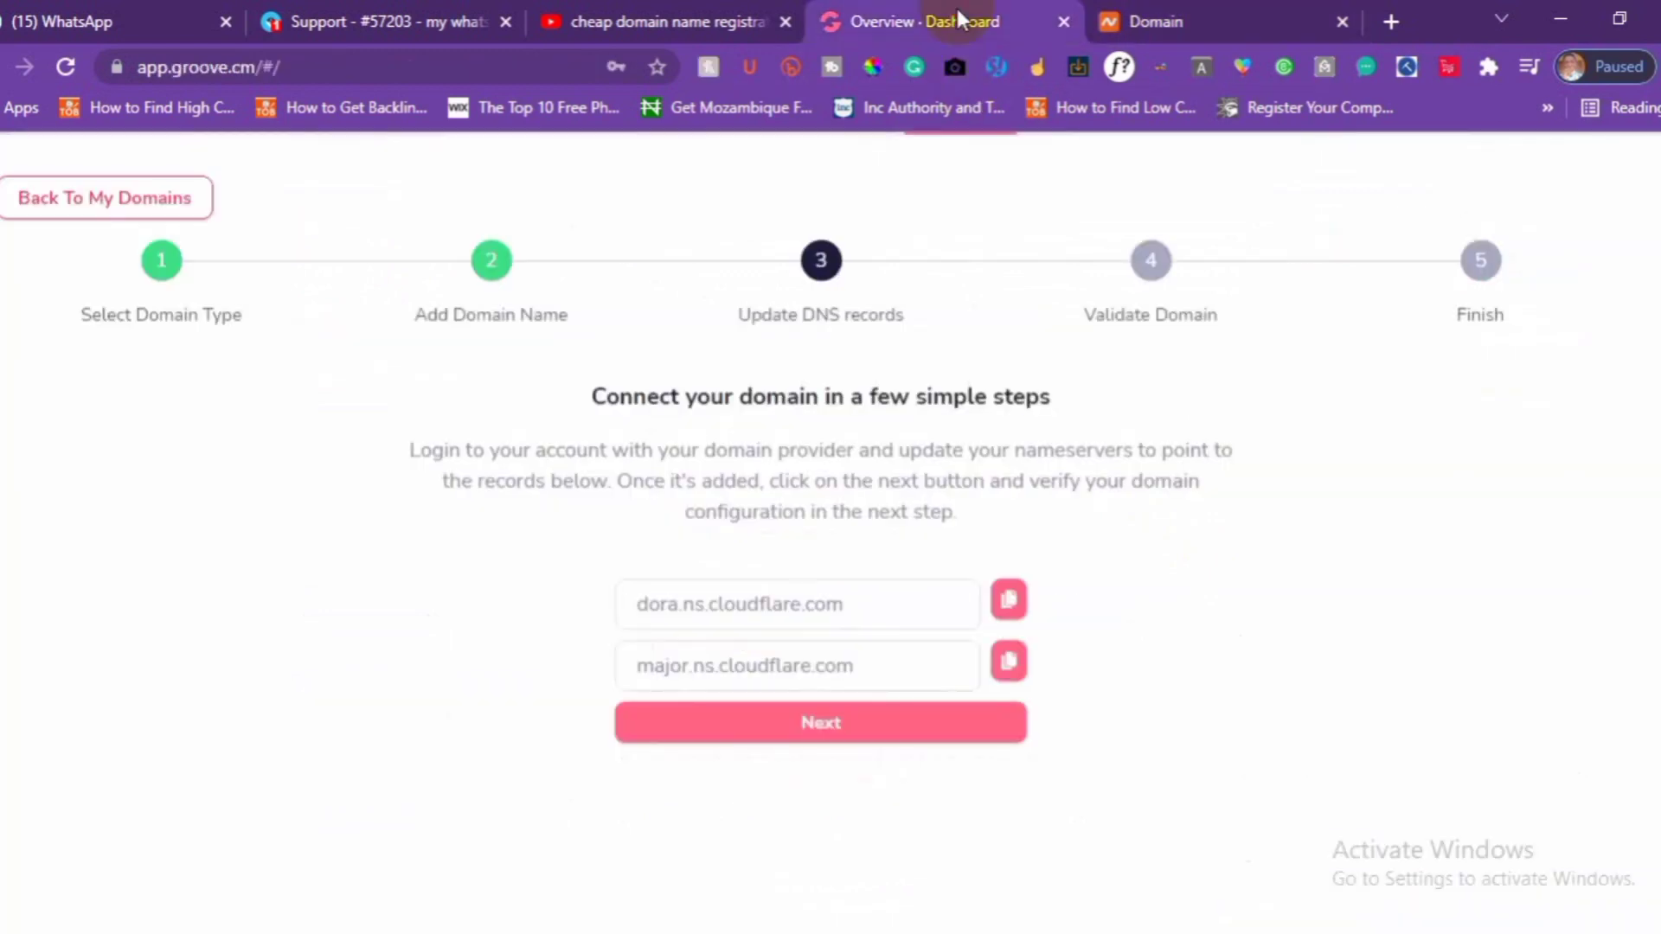
left_click(832, 746)
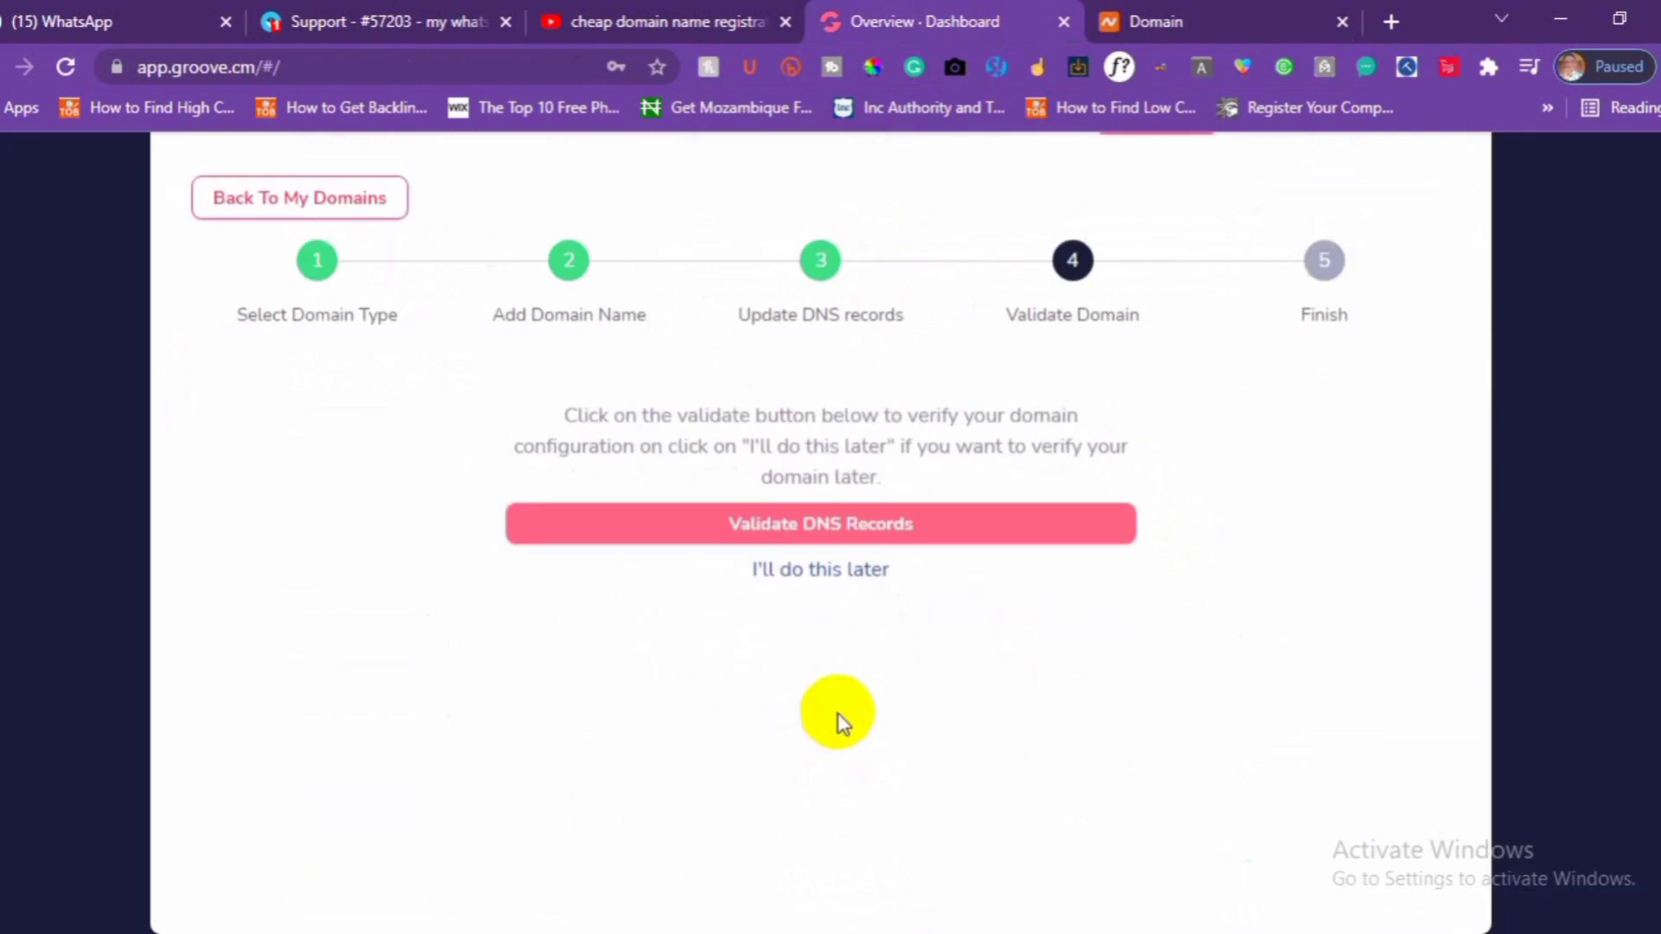
left_click(869, 519)
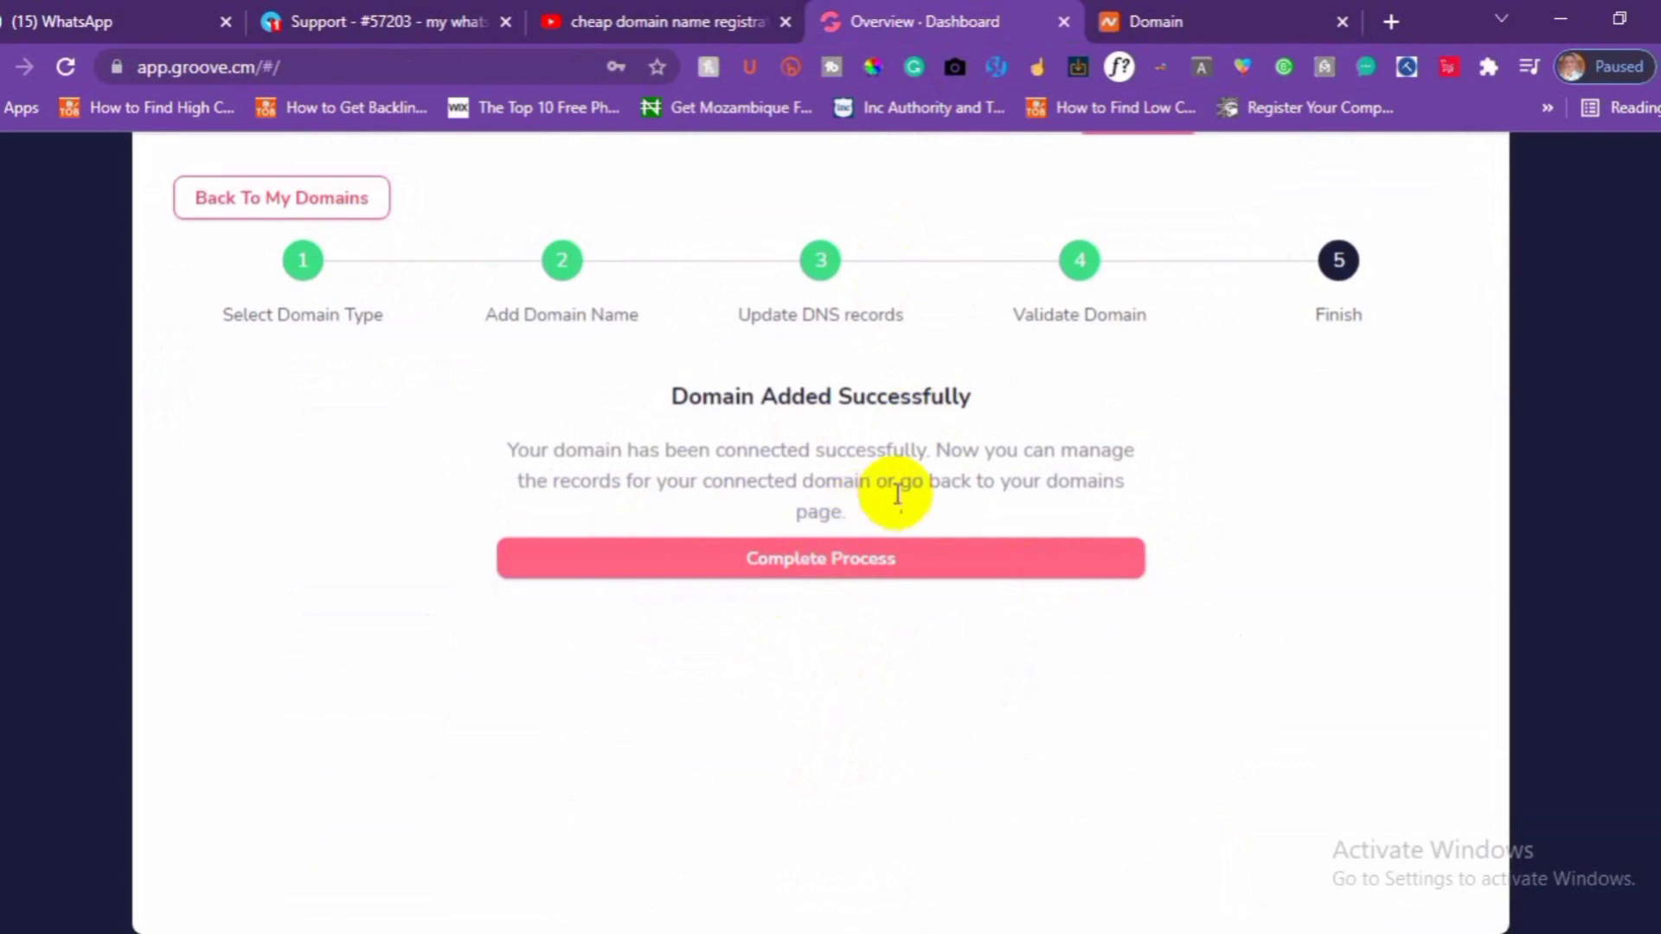
left_click(782, 567)
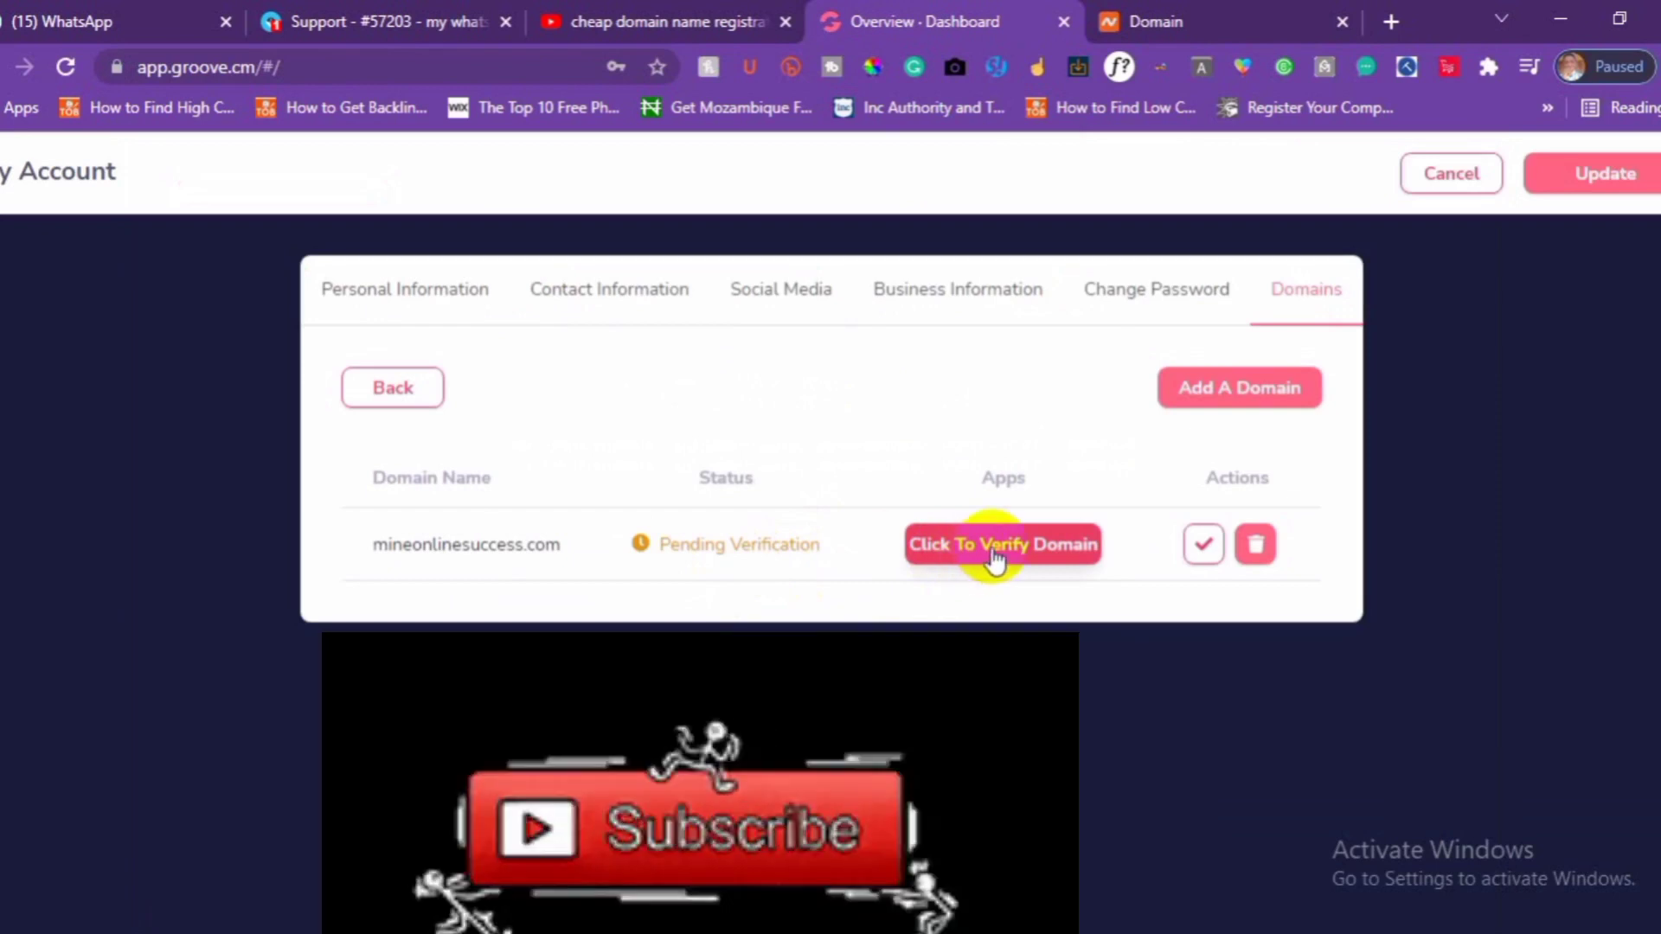
Try to verify mineonlinesuccess.com in the account's domain list by validating its DNS records, and close the verification dialog
left_click(995, 559)
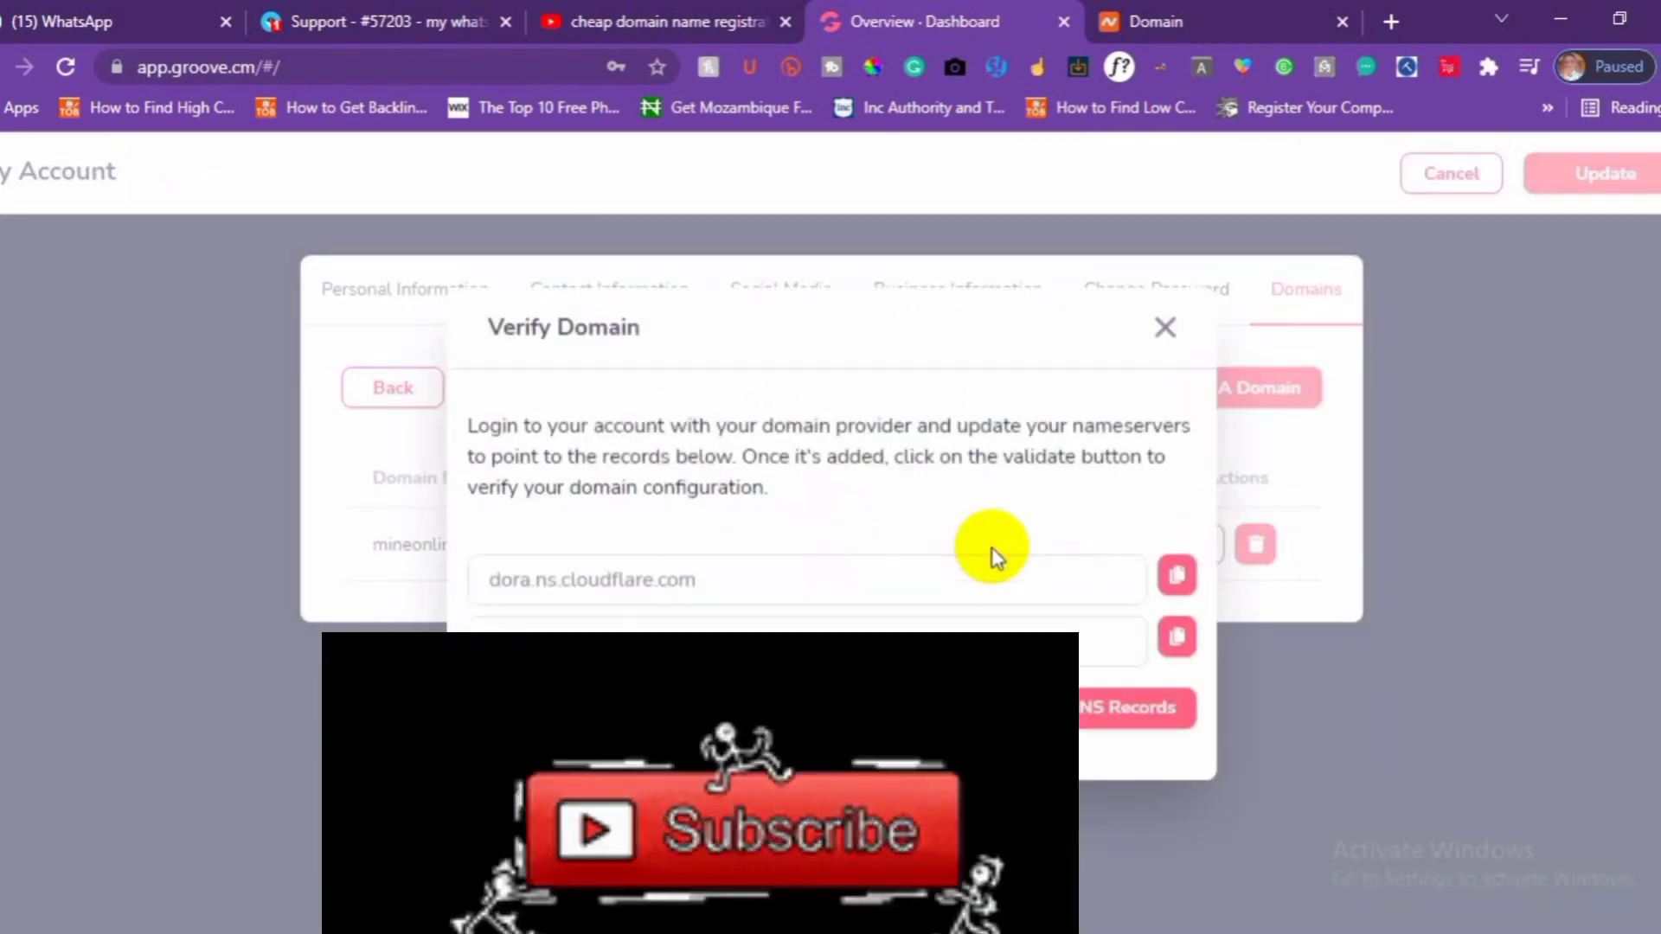
left_click(1083, 725)
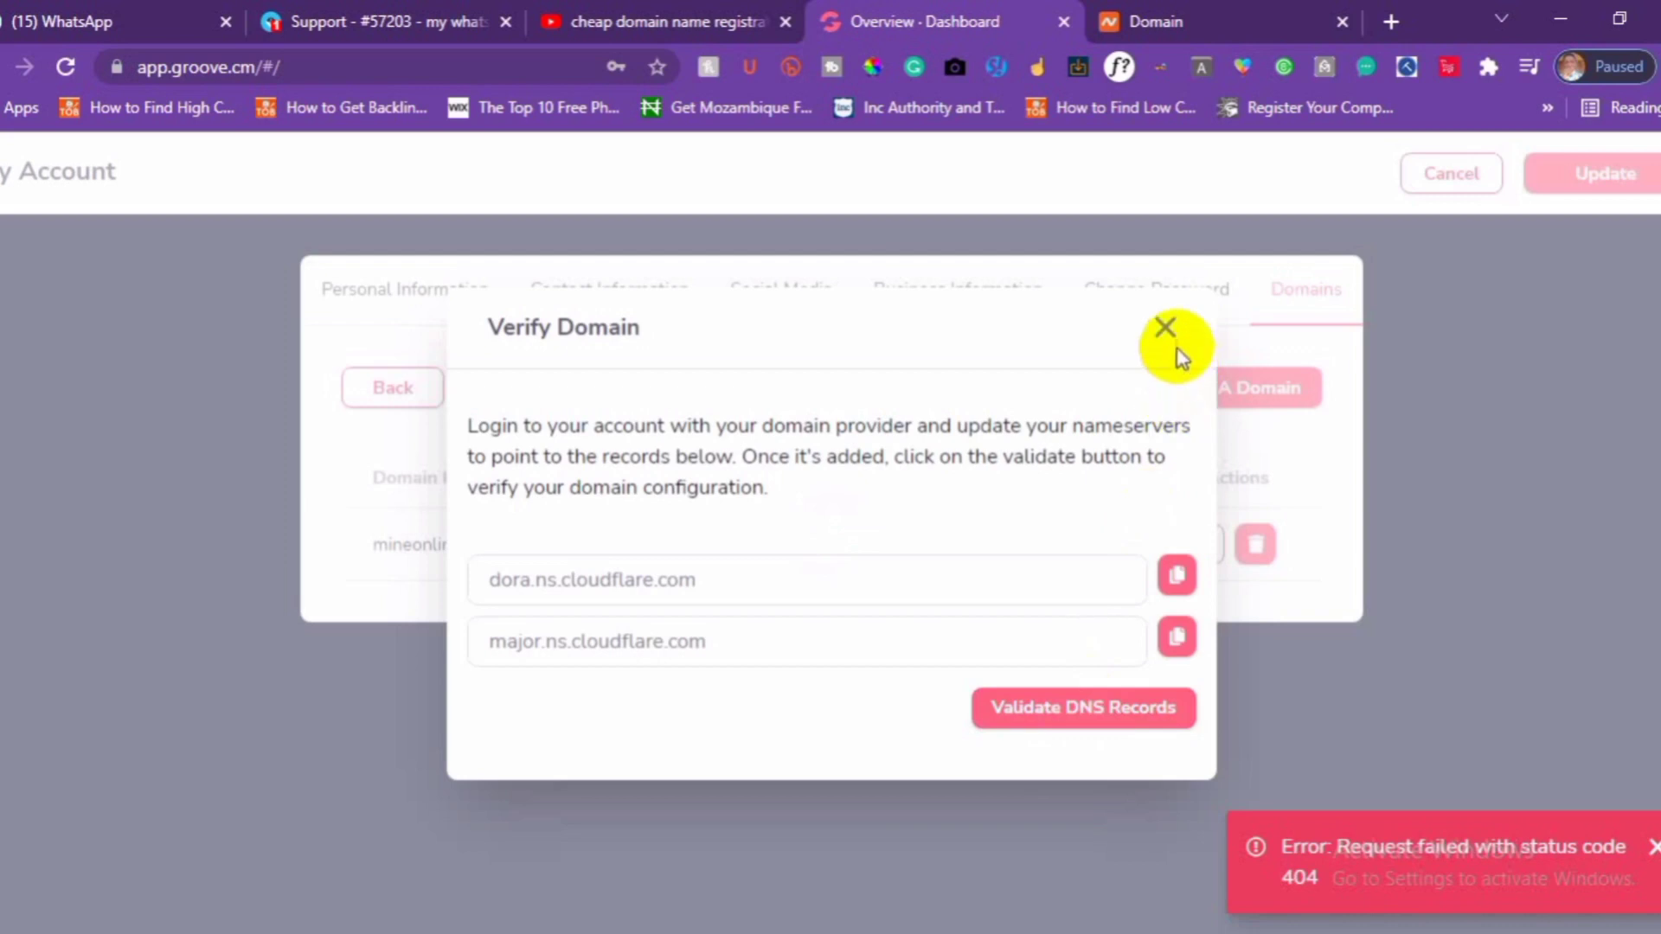
left_click(1165, 327)
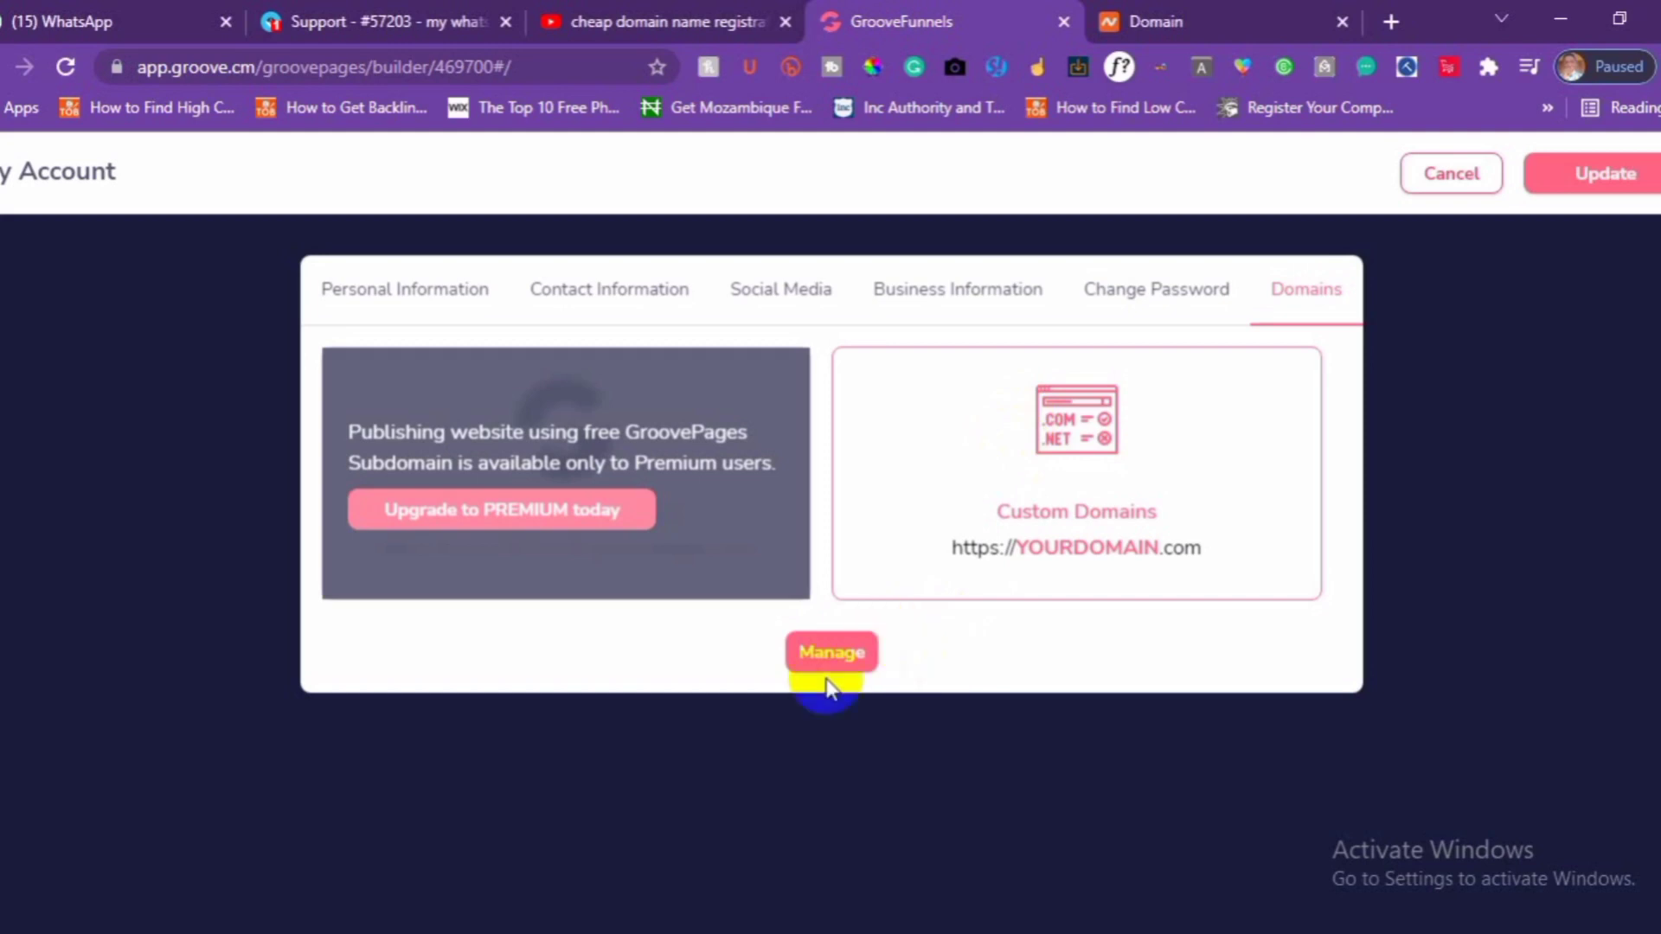
Open the custom domains list and examine the subdomain types offered for GrooveMember on mineonlinesuccess.com
left_click(830, 654)
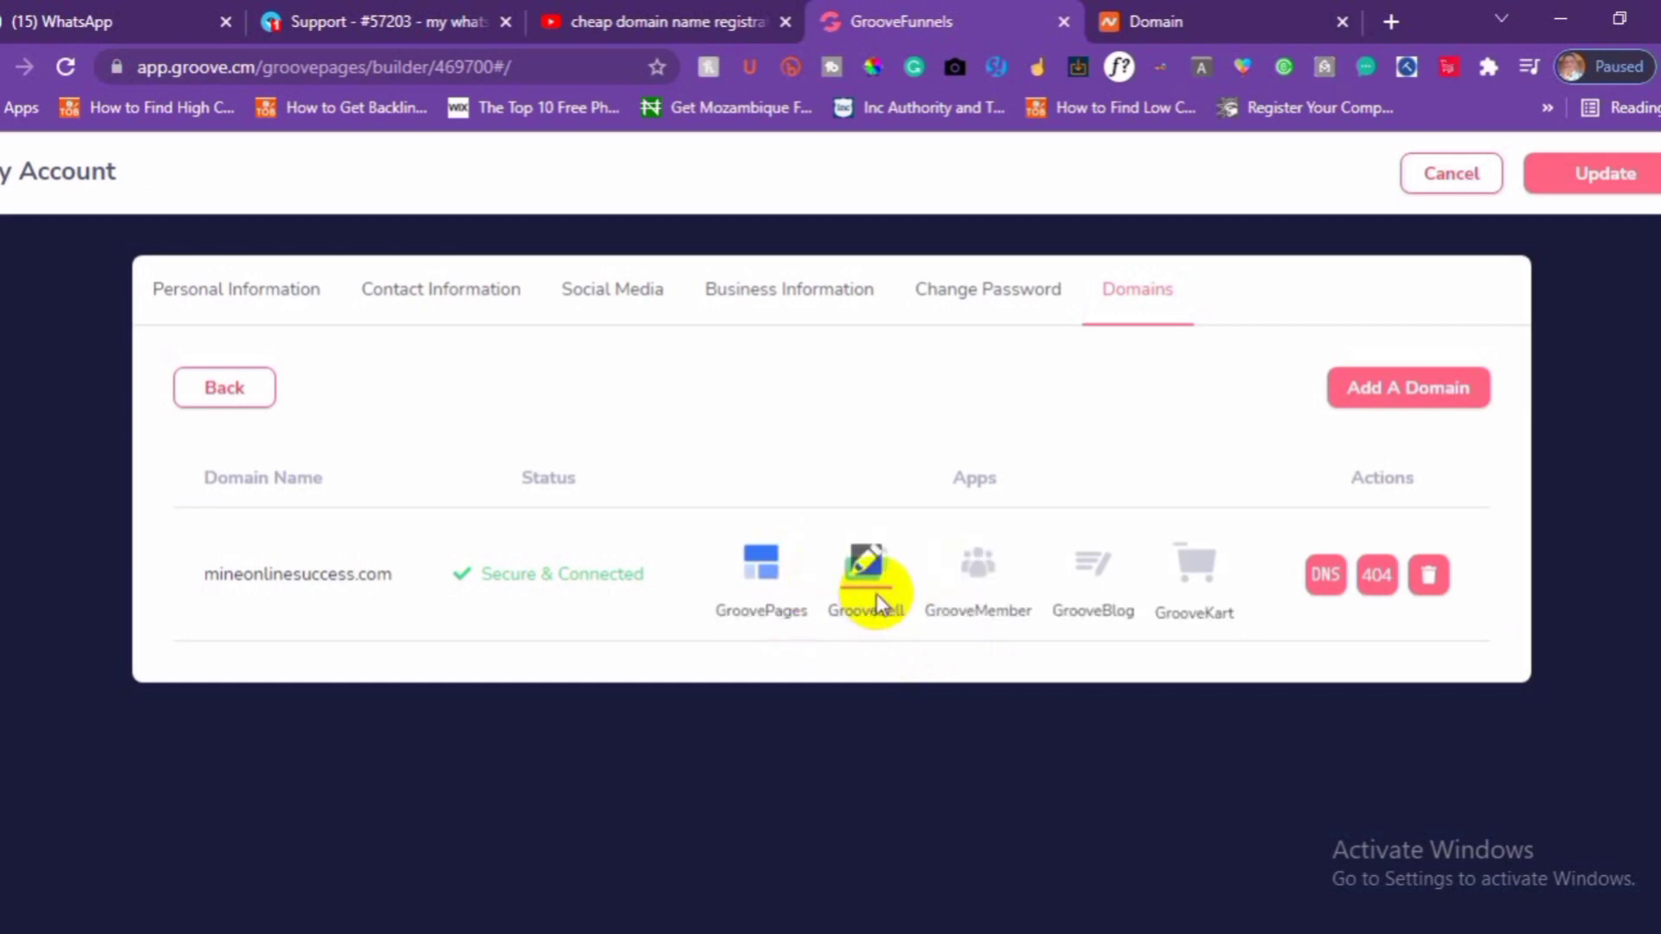
left_click(981, 575)
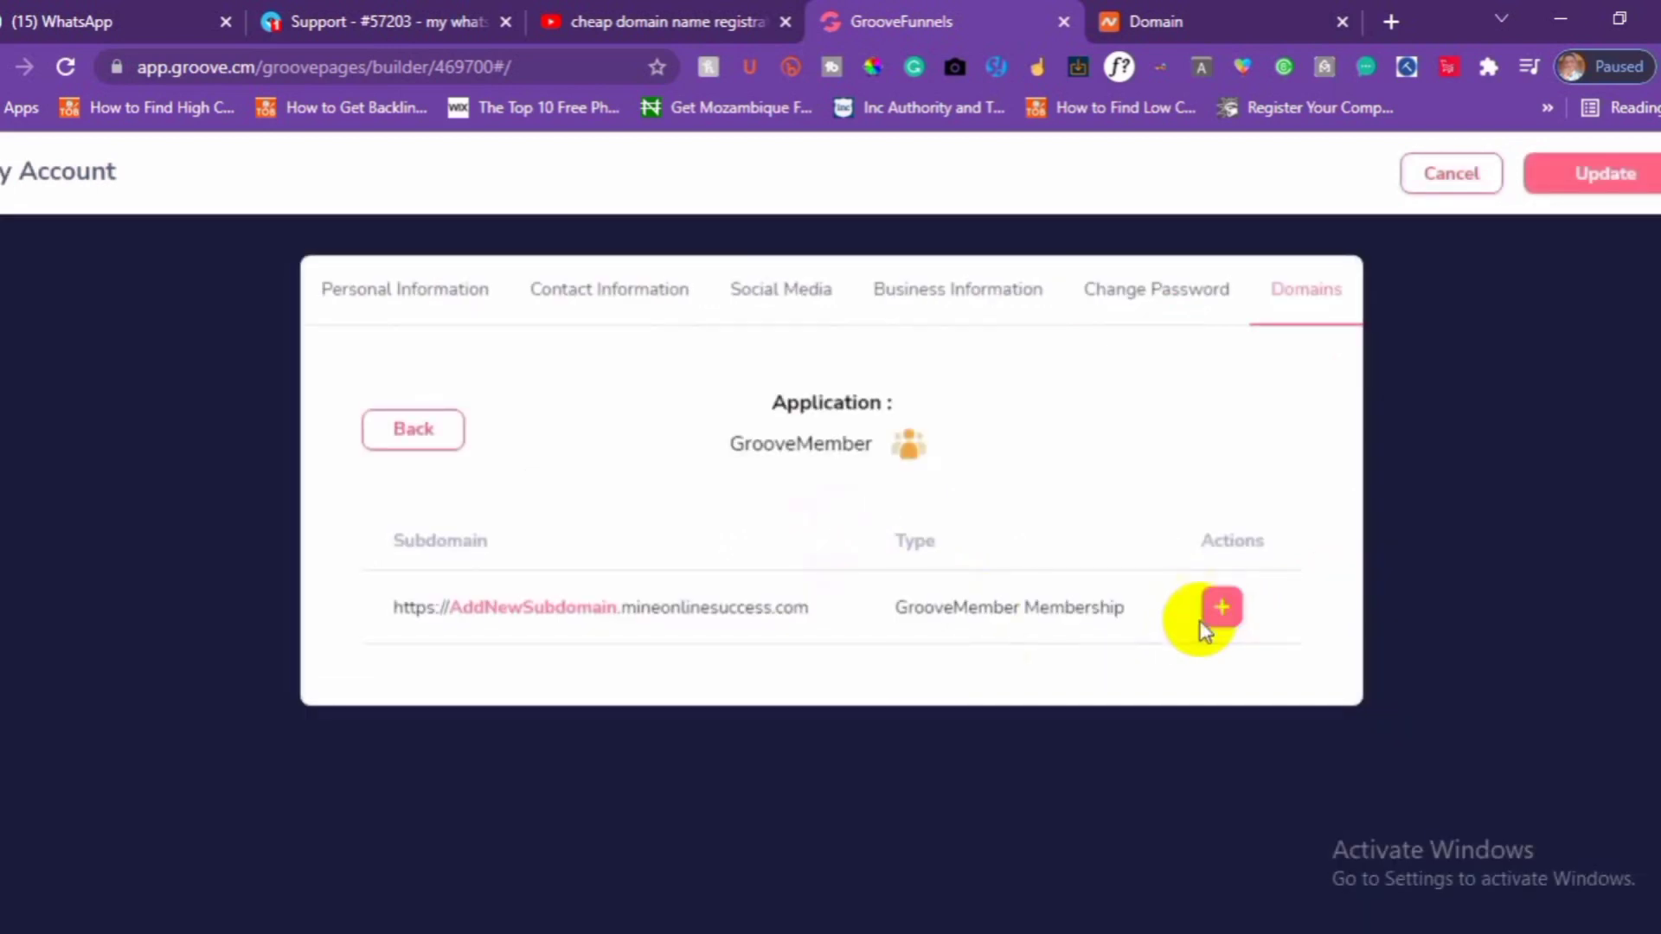
left_click(1218, 611)
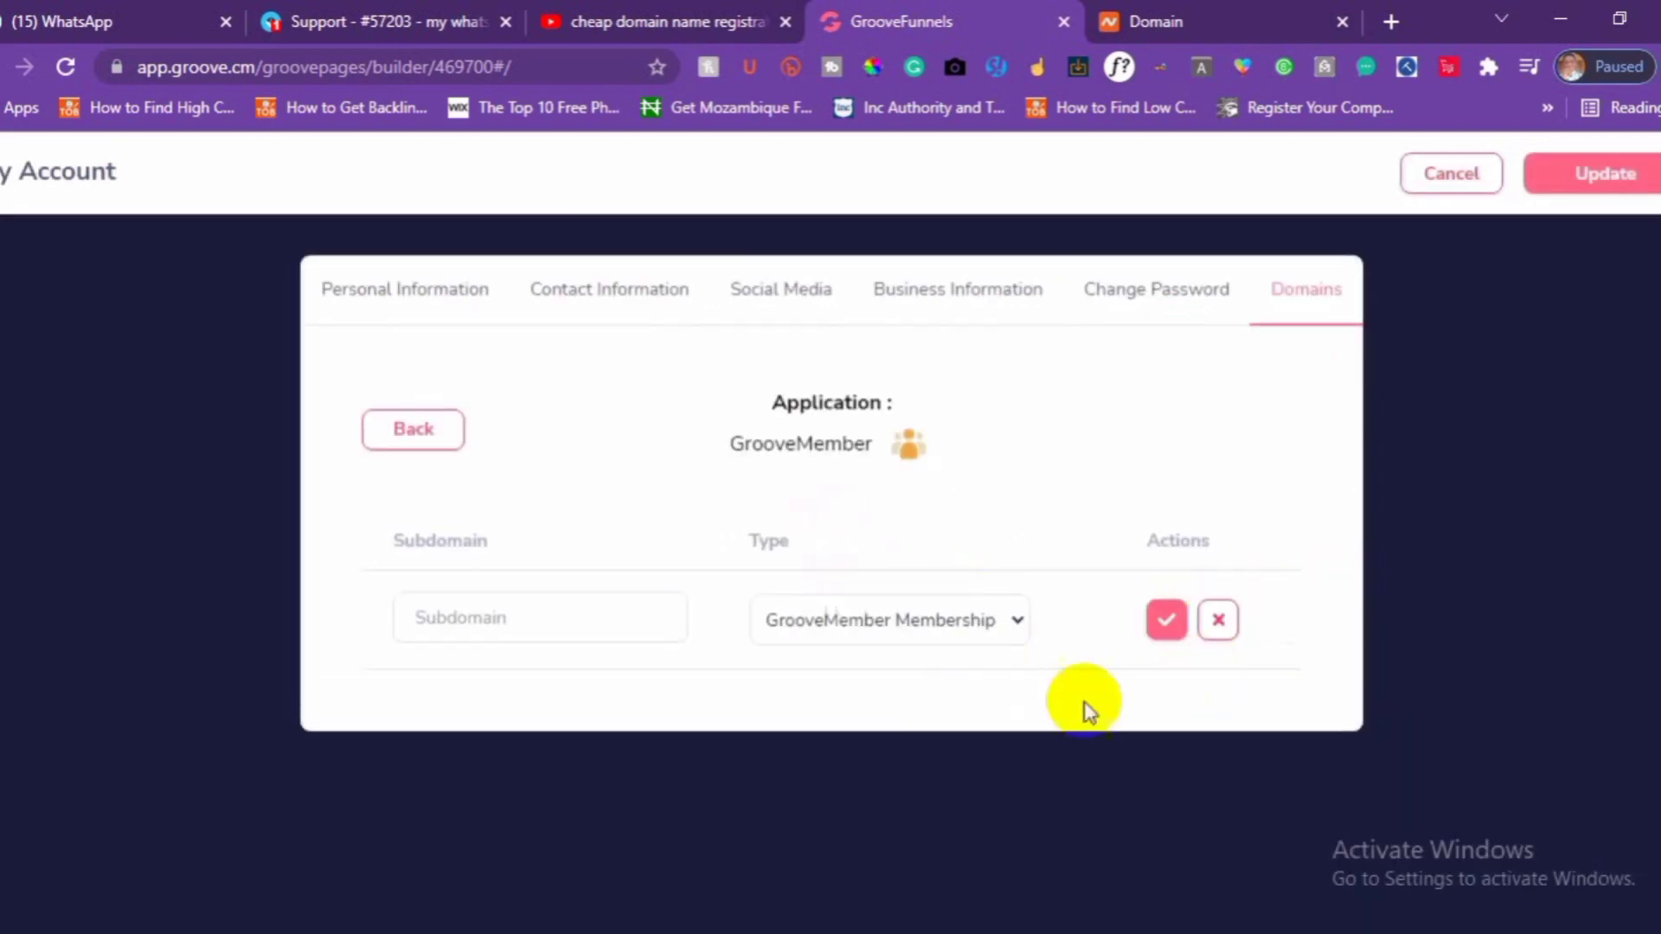
left_click(942, 623)
left_click(942, 623)
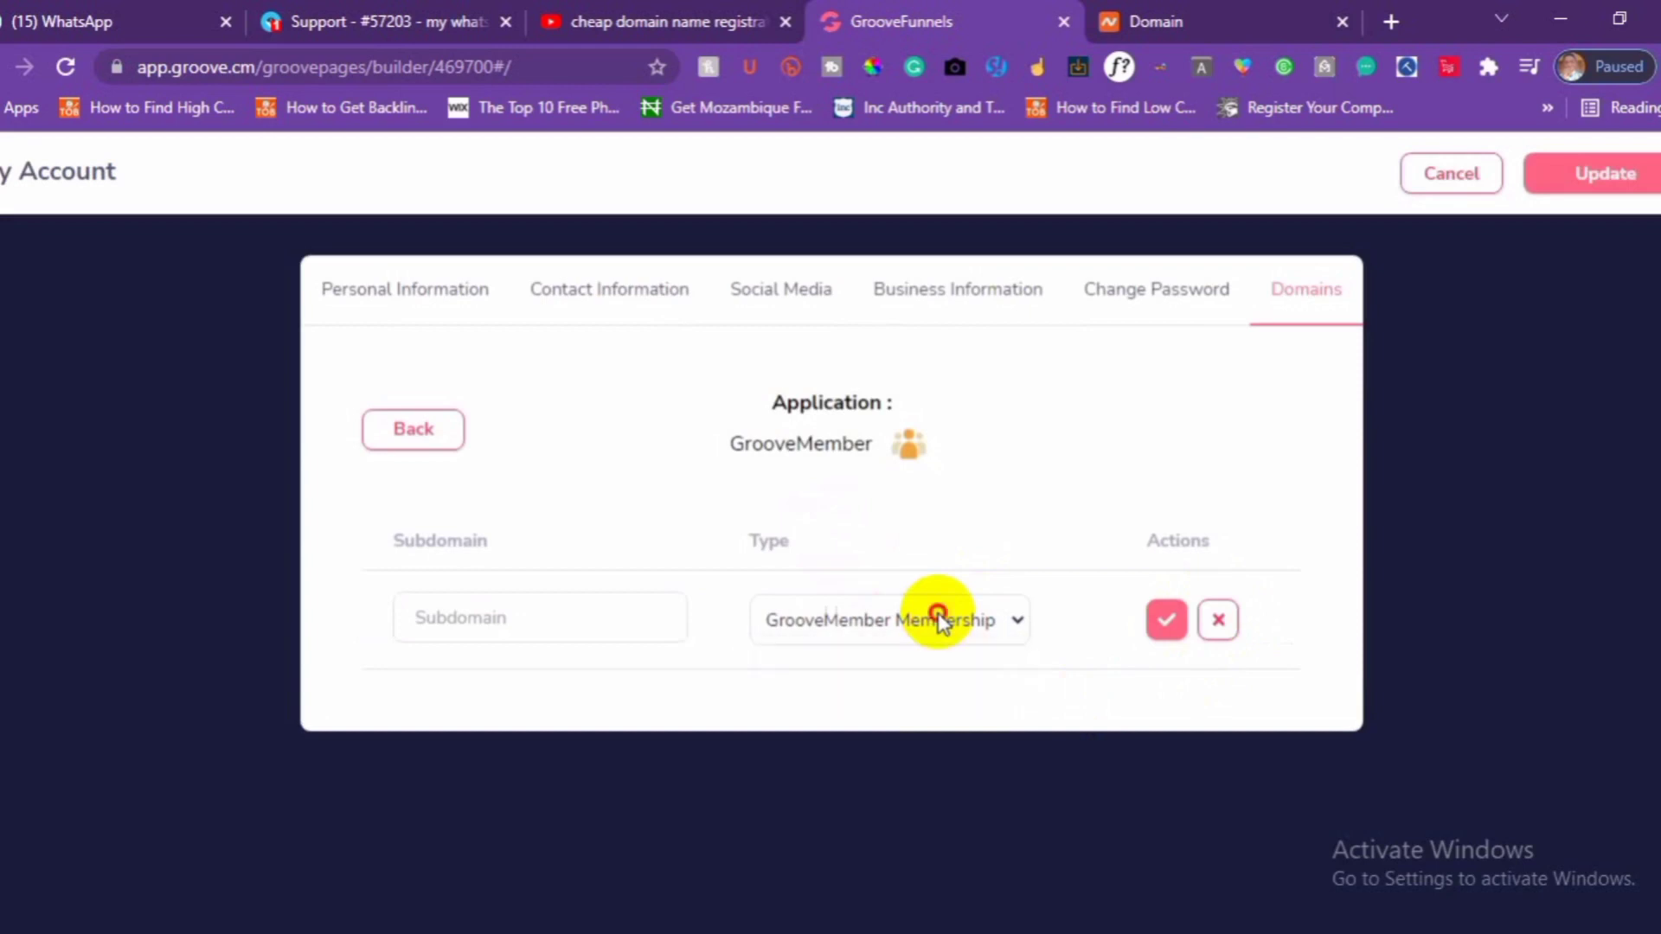
left_click(937, 617)
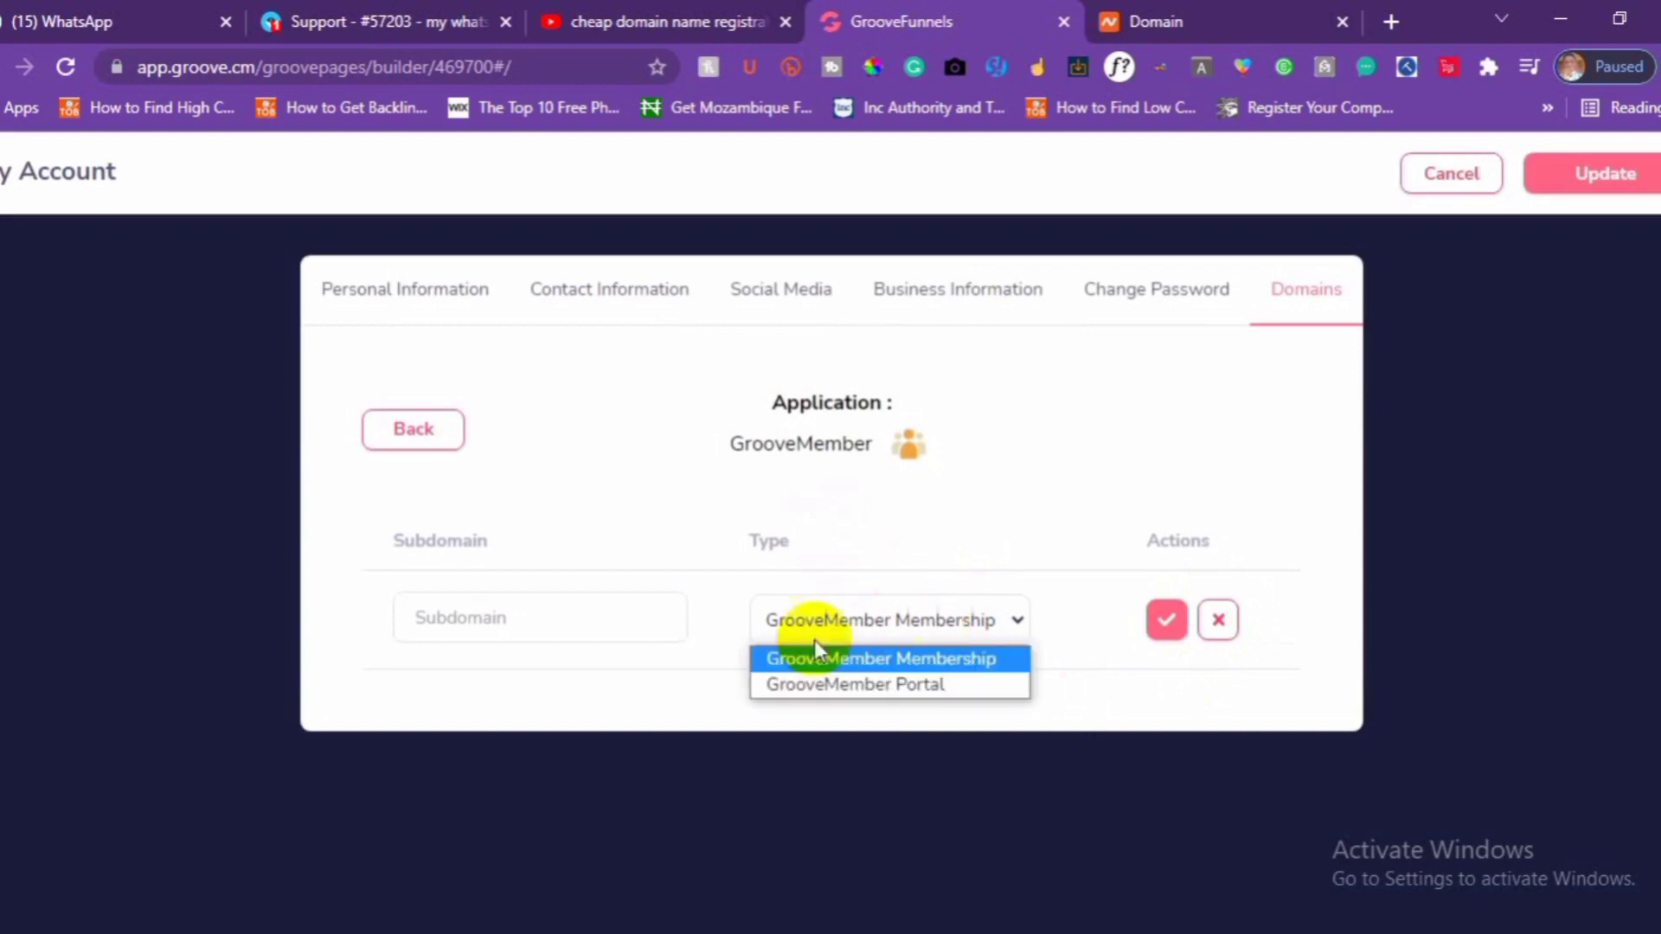
left_click(398, 433)
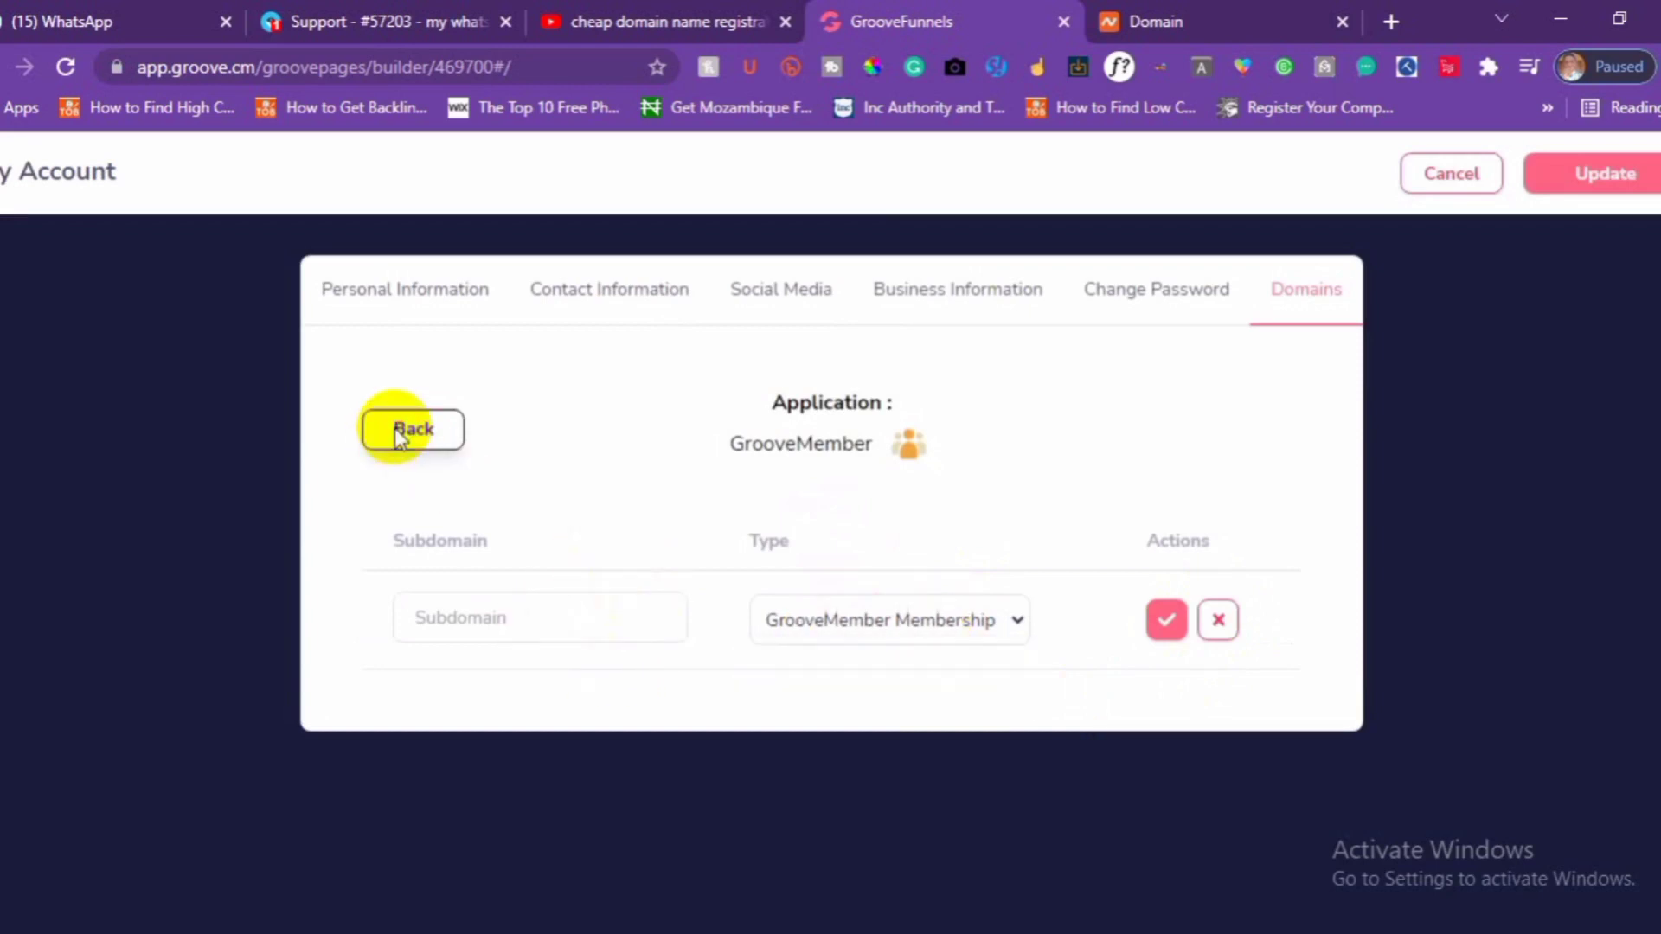
Review the GroovePages subdomains of mineonlinesuccess.com without adding a new one, and update the account settings
left_click(761, 564)
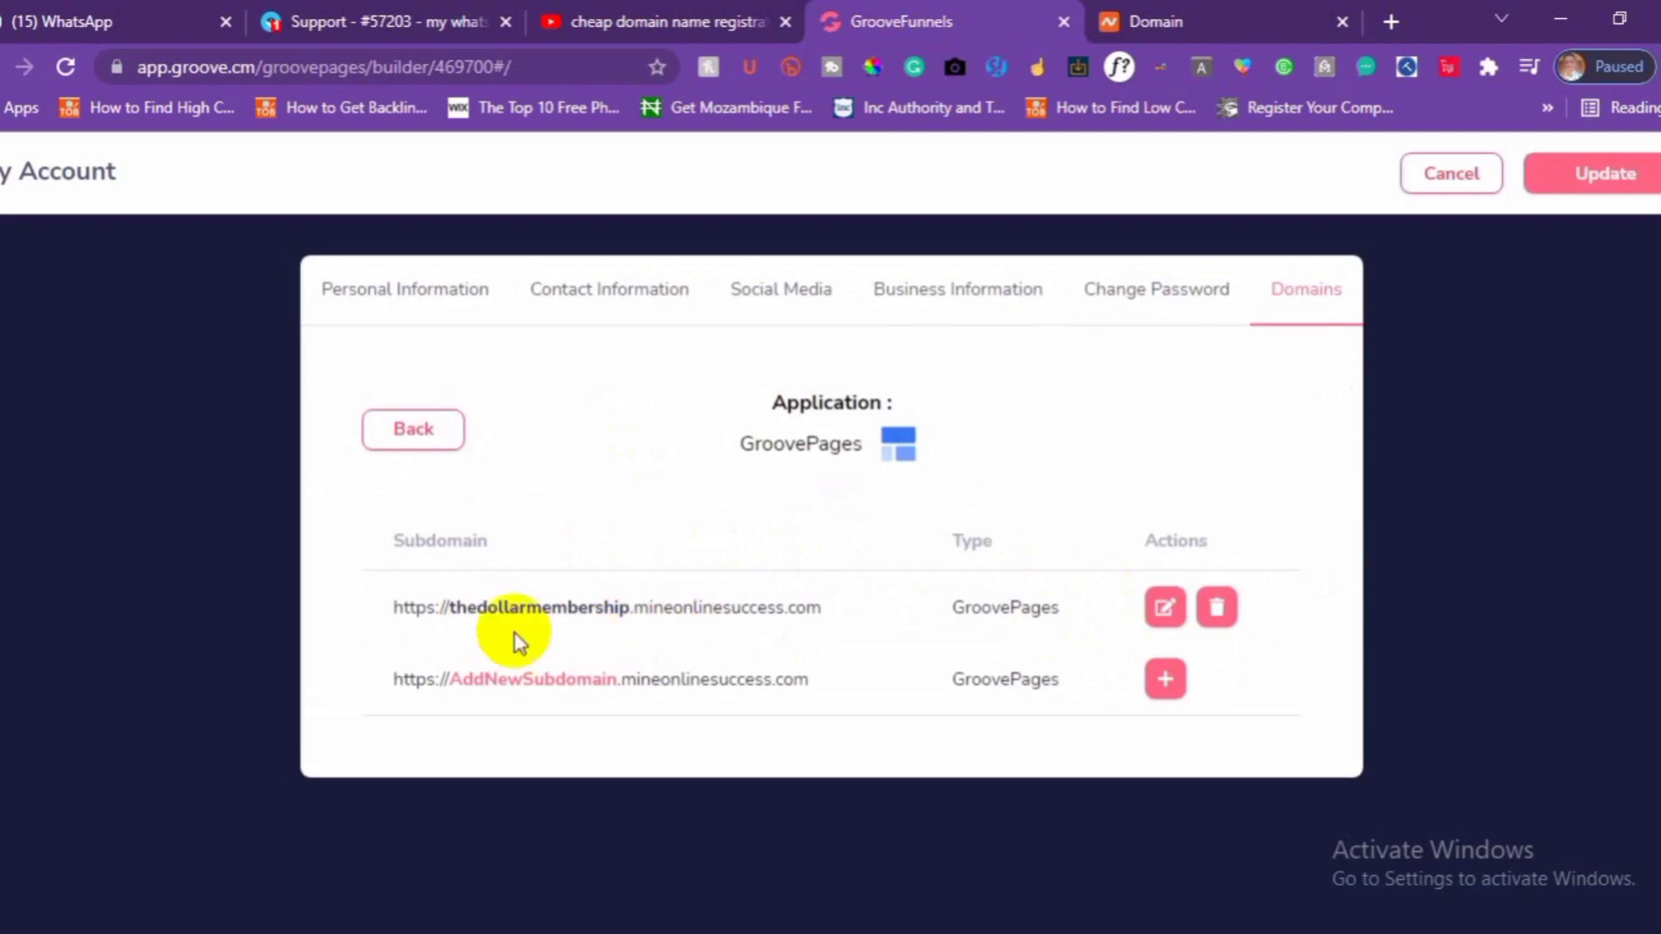
left_click(1161, 682)
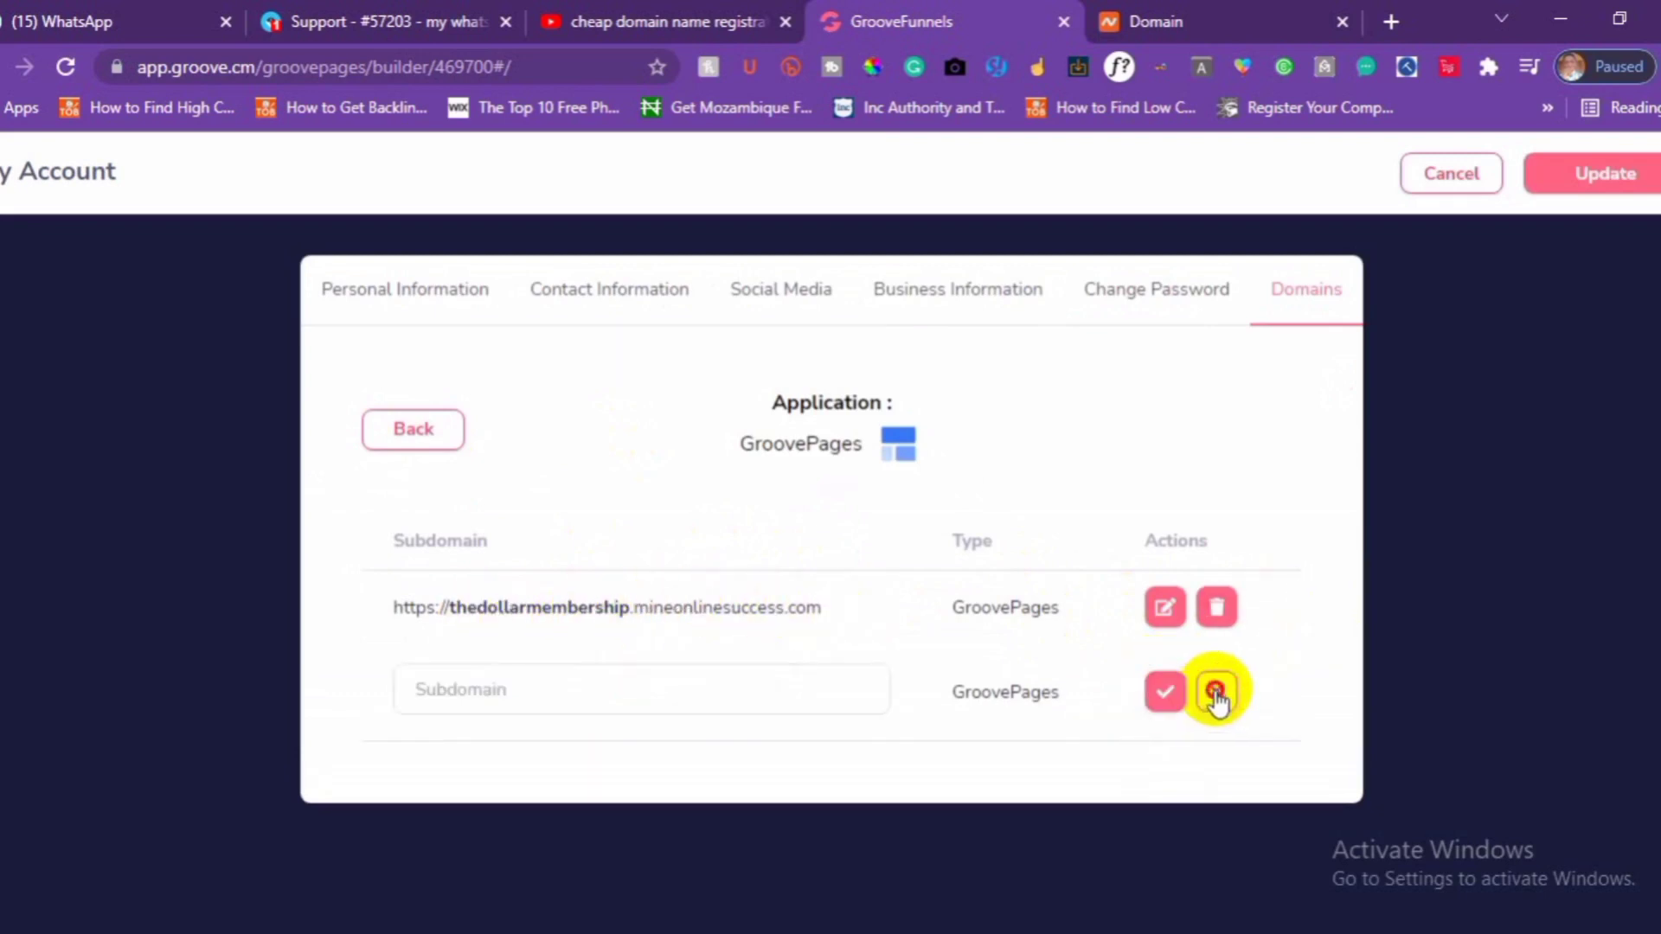
left_click(1215, 692)
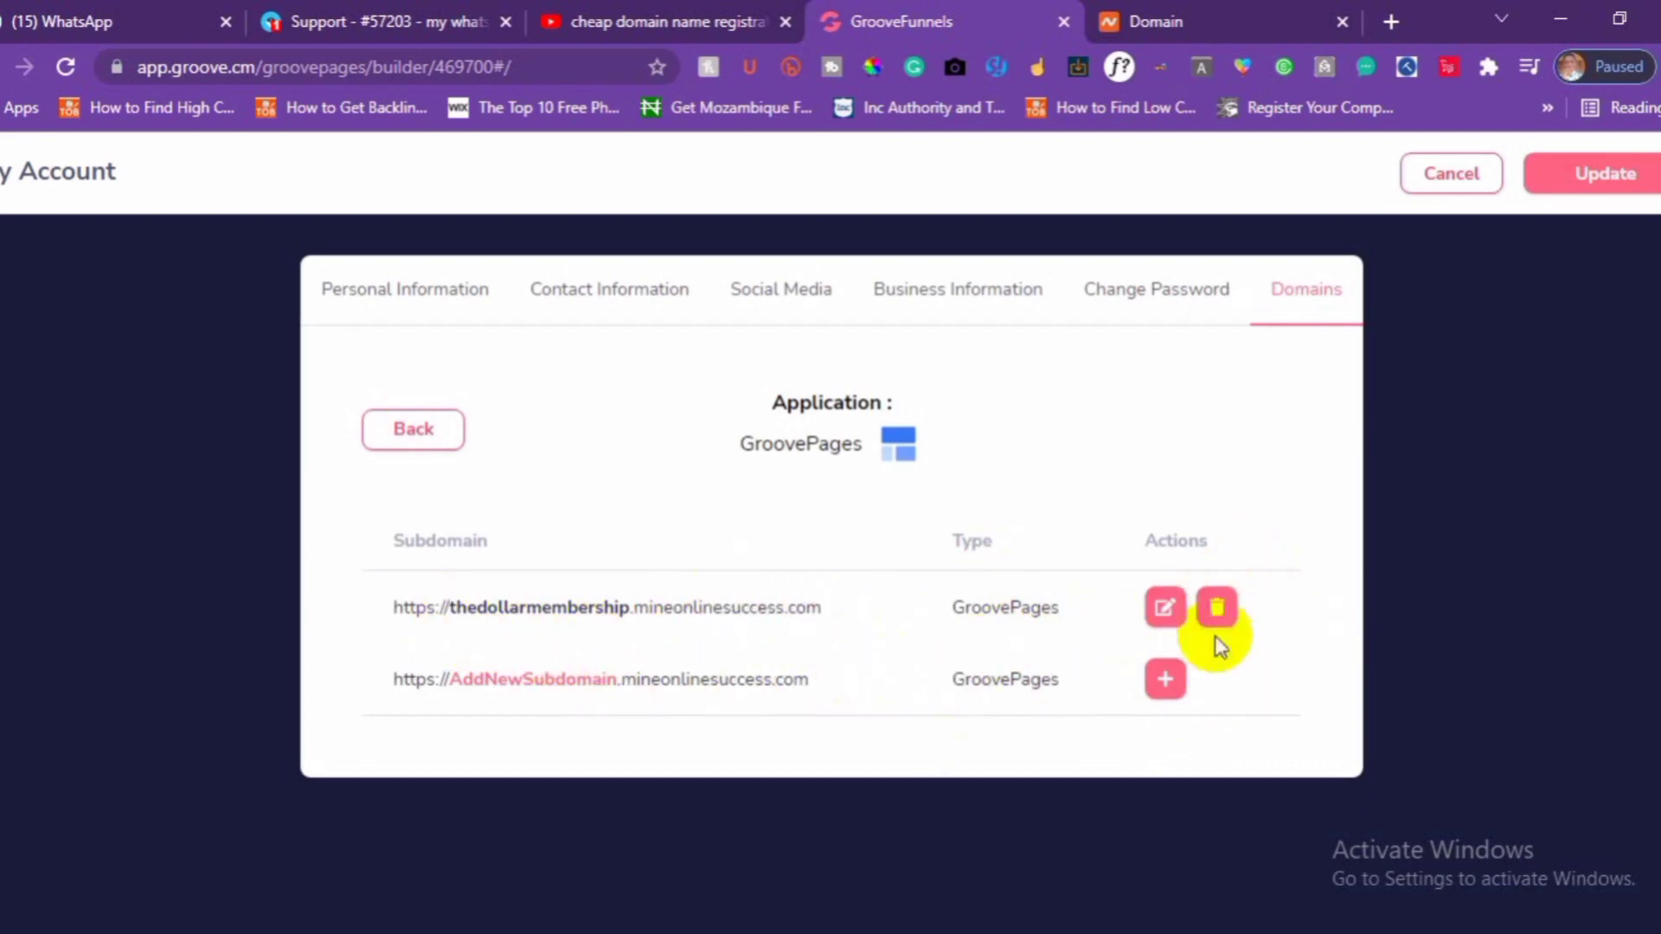
left_click(1583, 173)
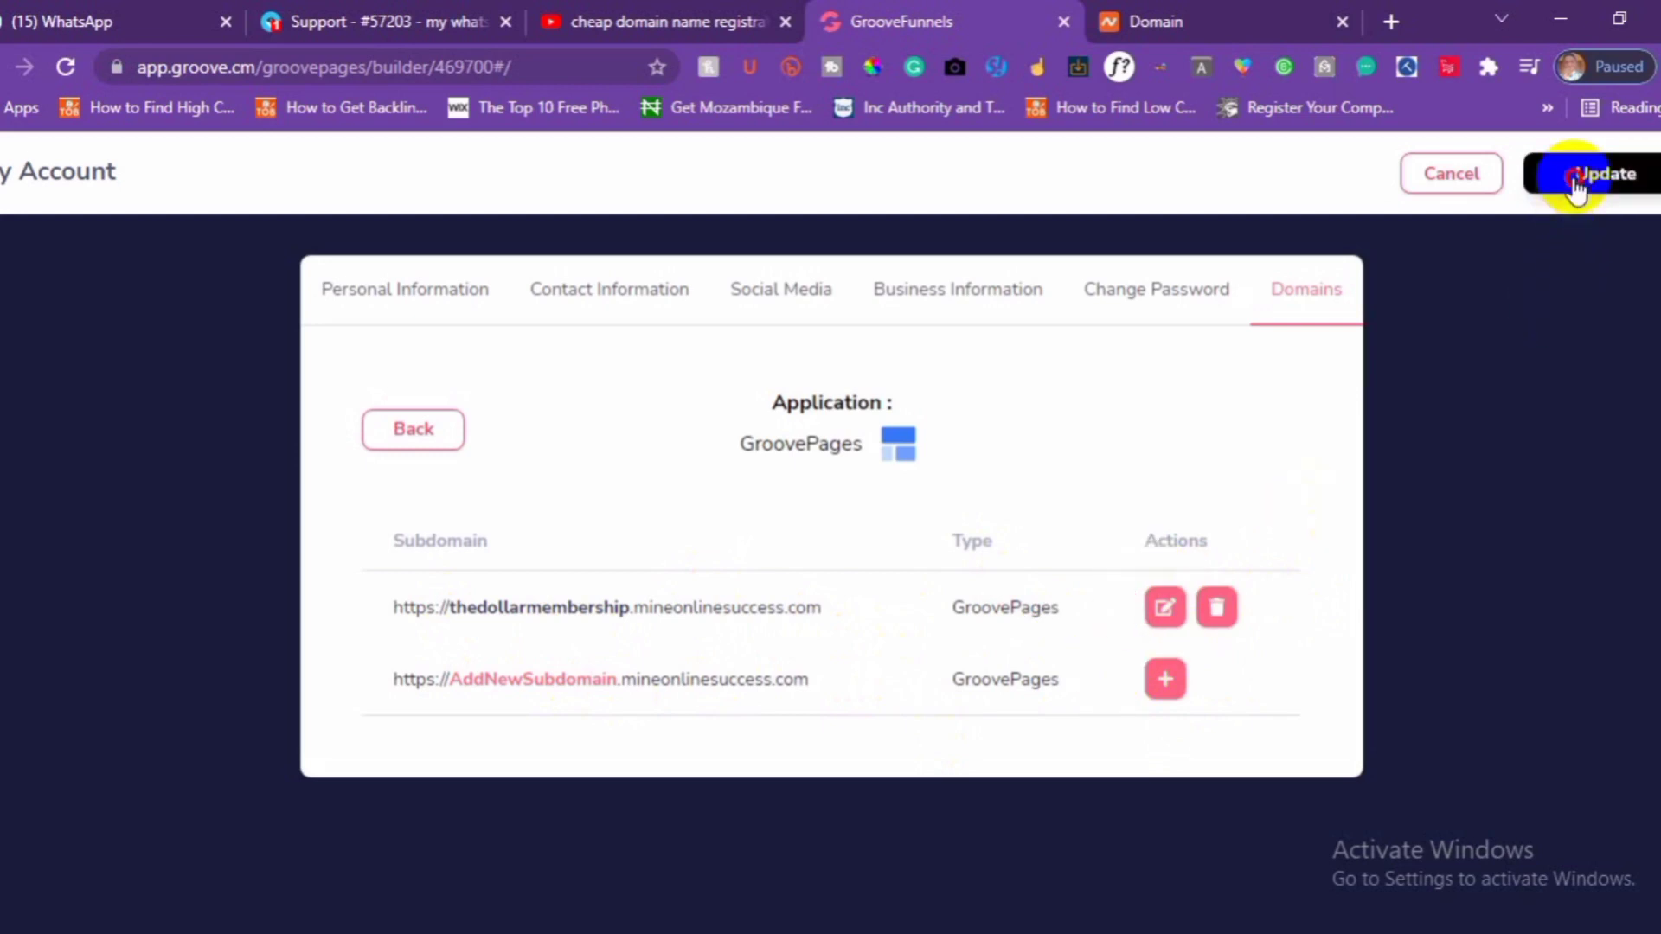
Go to the Groove dashboard, switch to GroovePages and open the TheDollarMemberships site in the editor
left_click(37, 178)
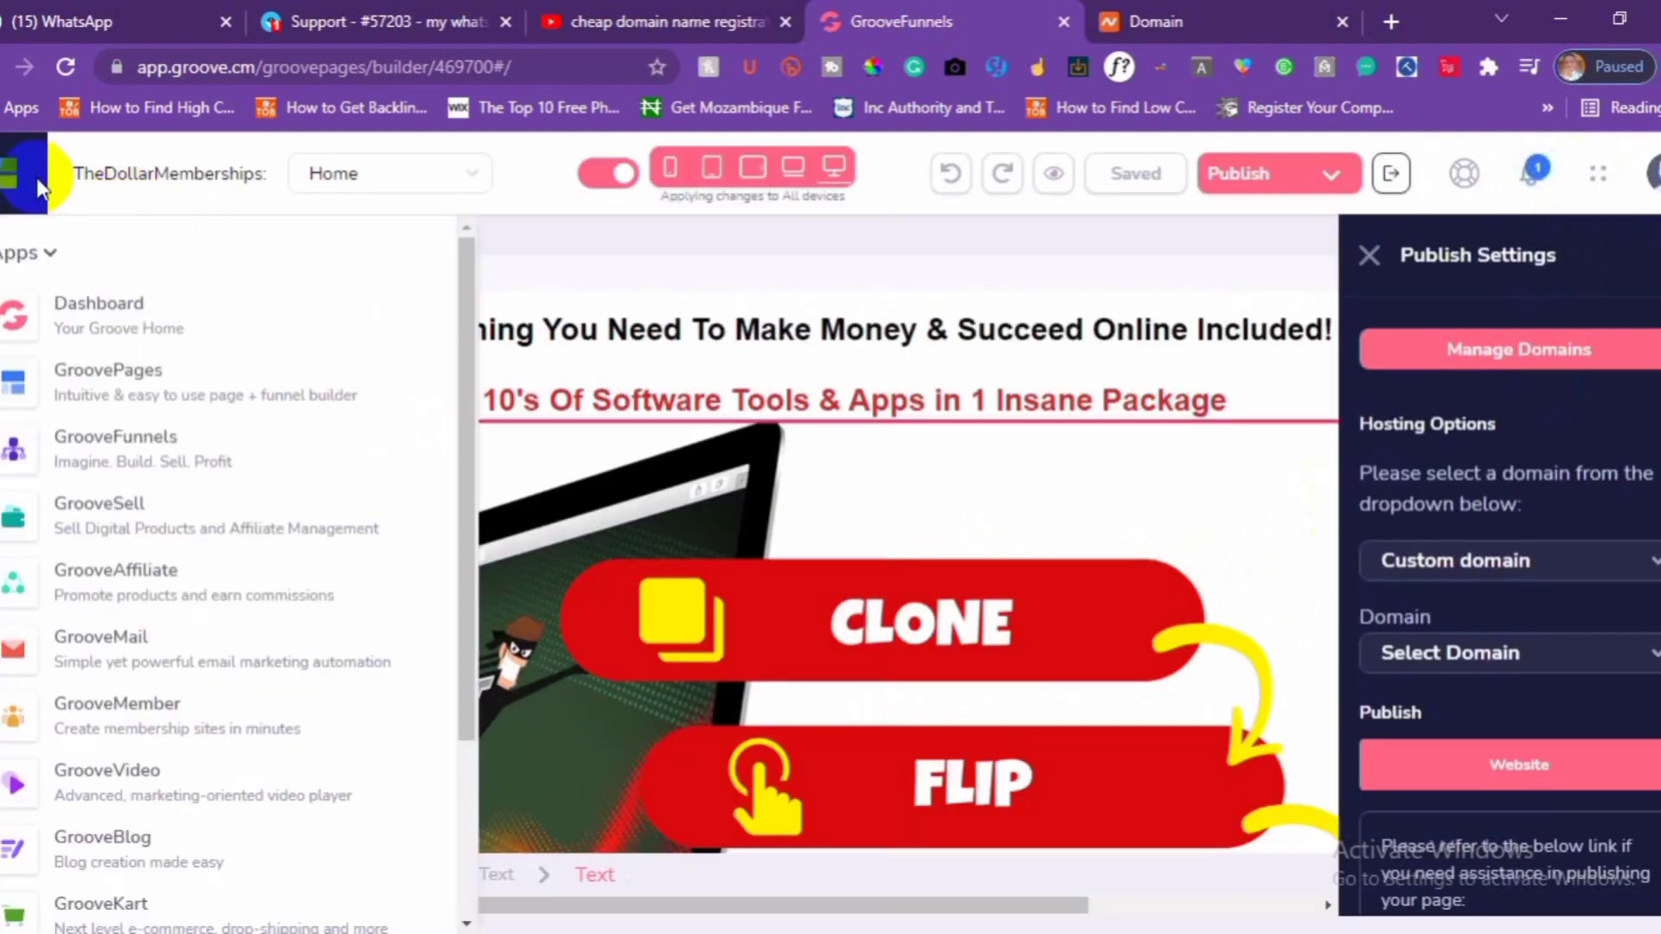
left_click(119, 342)
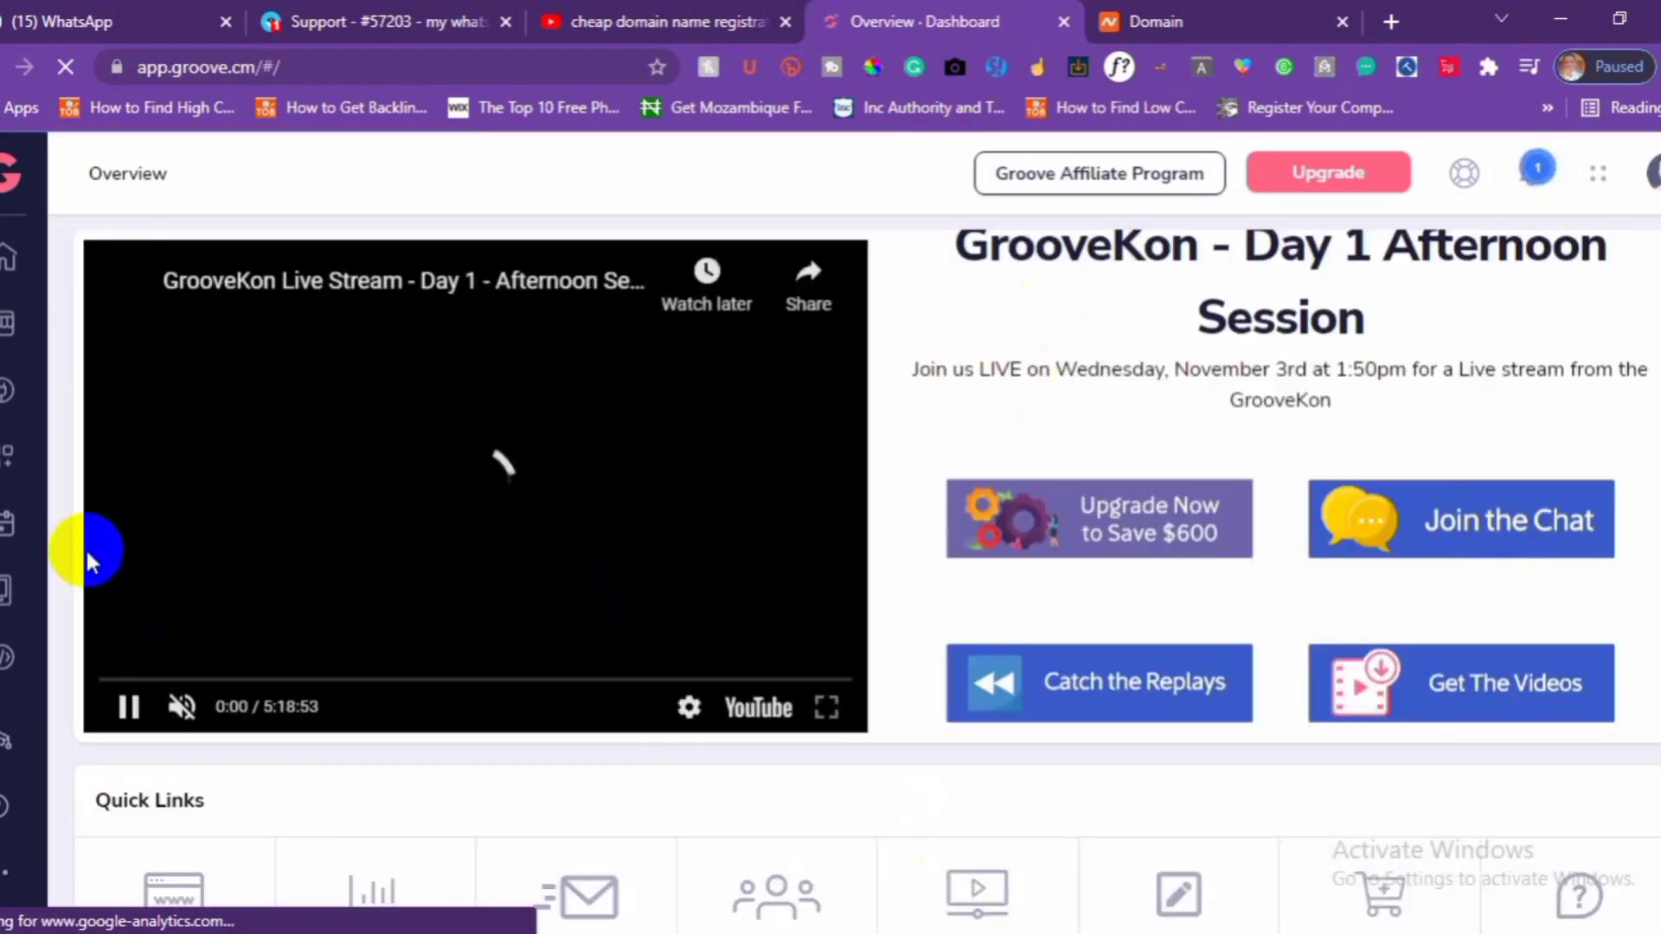
left_click(10, 260)
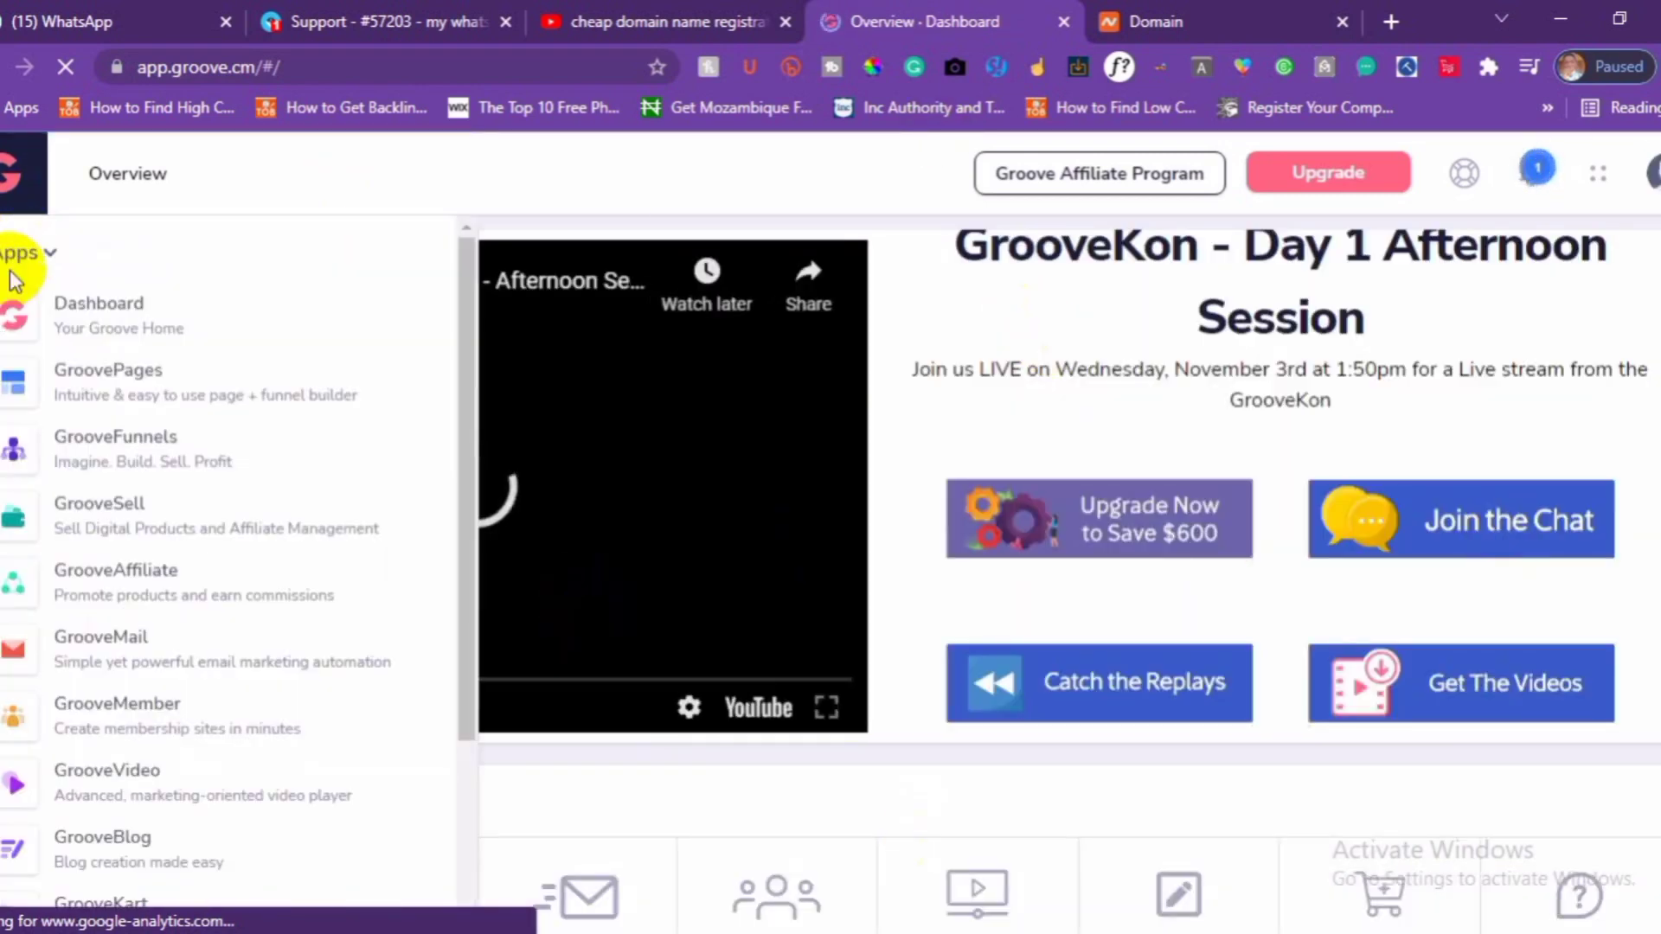
left_click(152, 400)
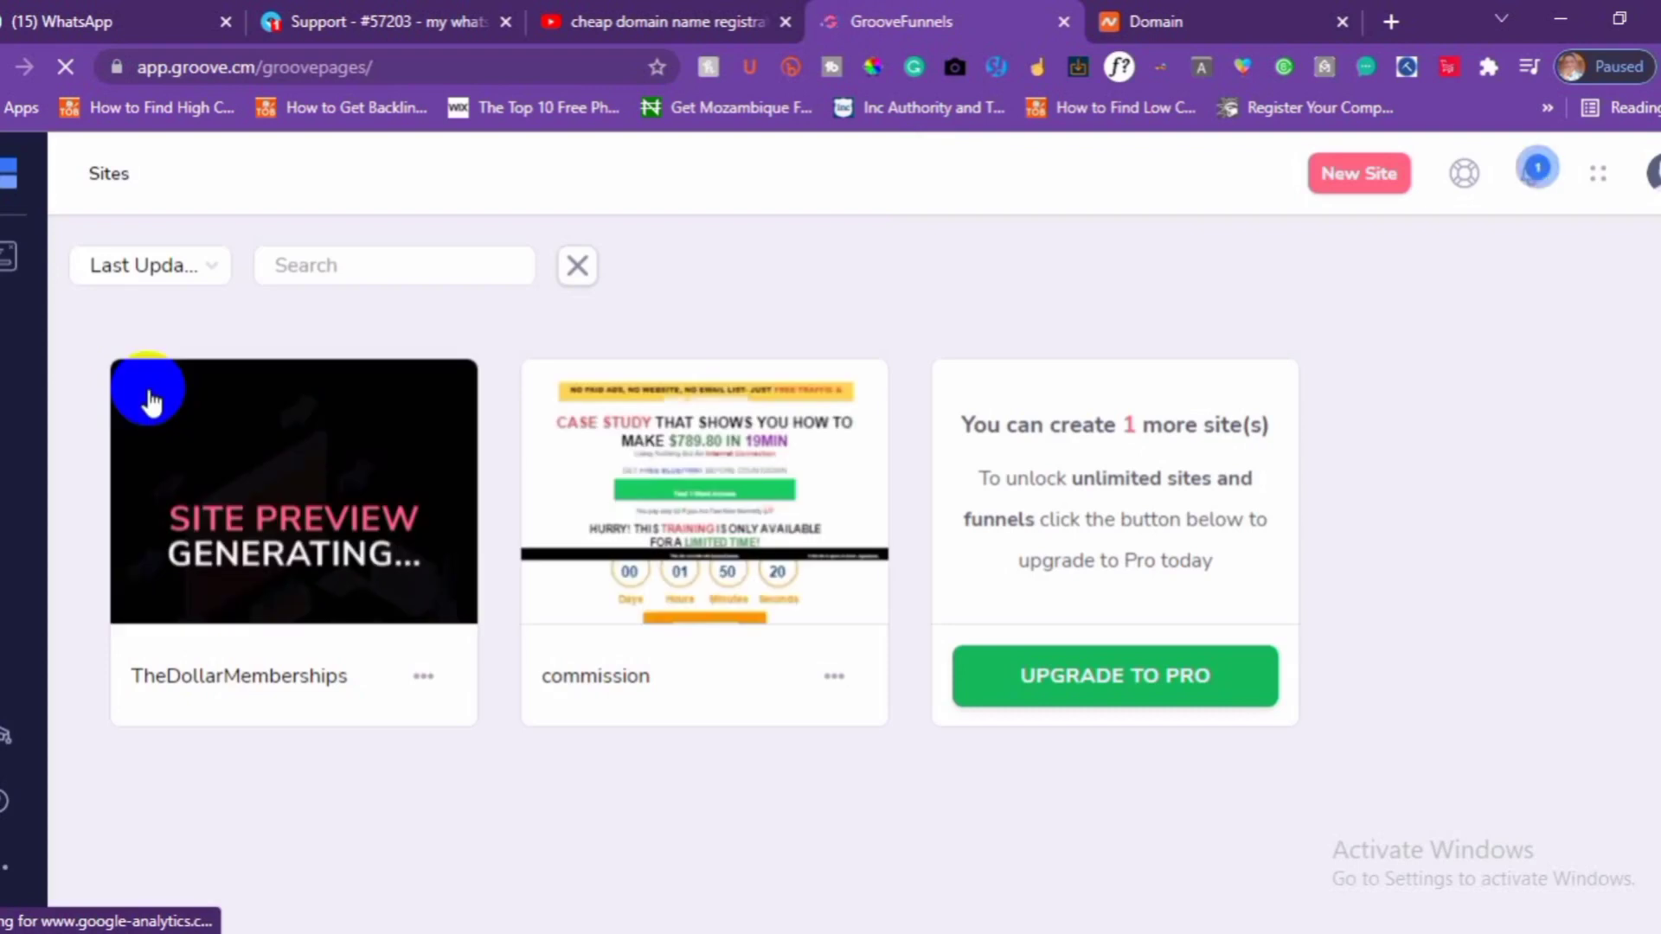
mouse_move(360, 519)
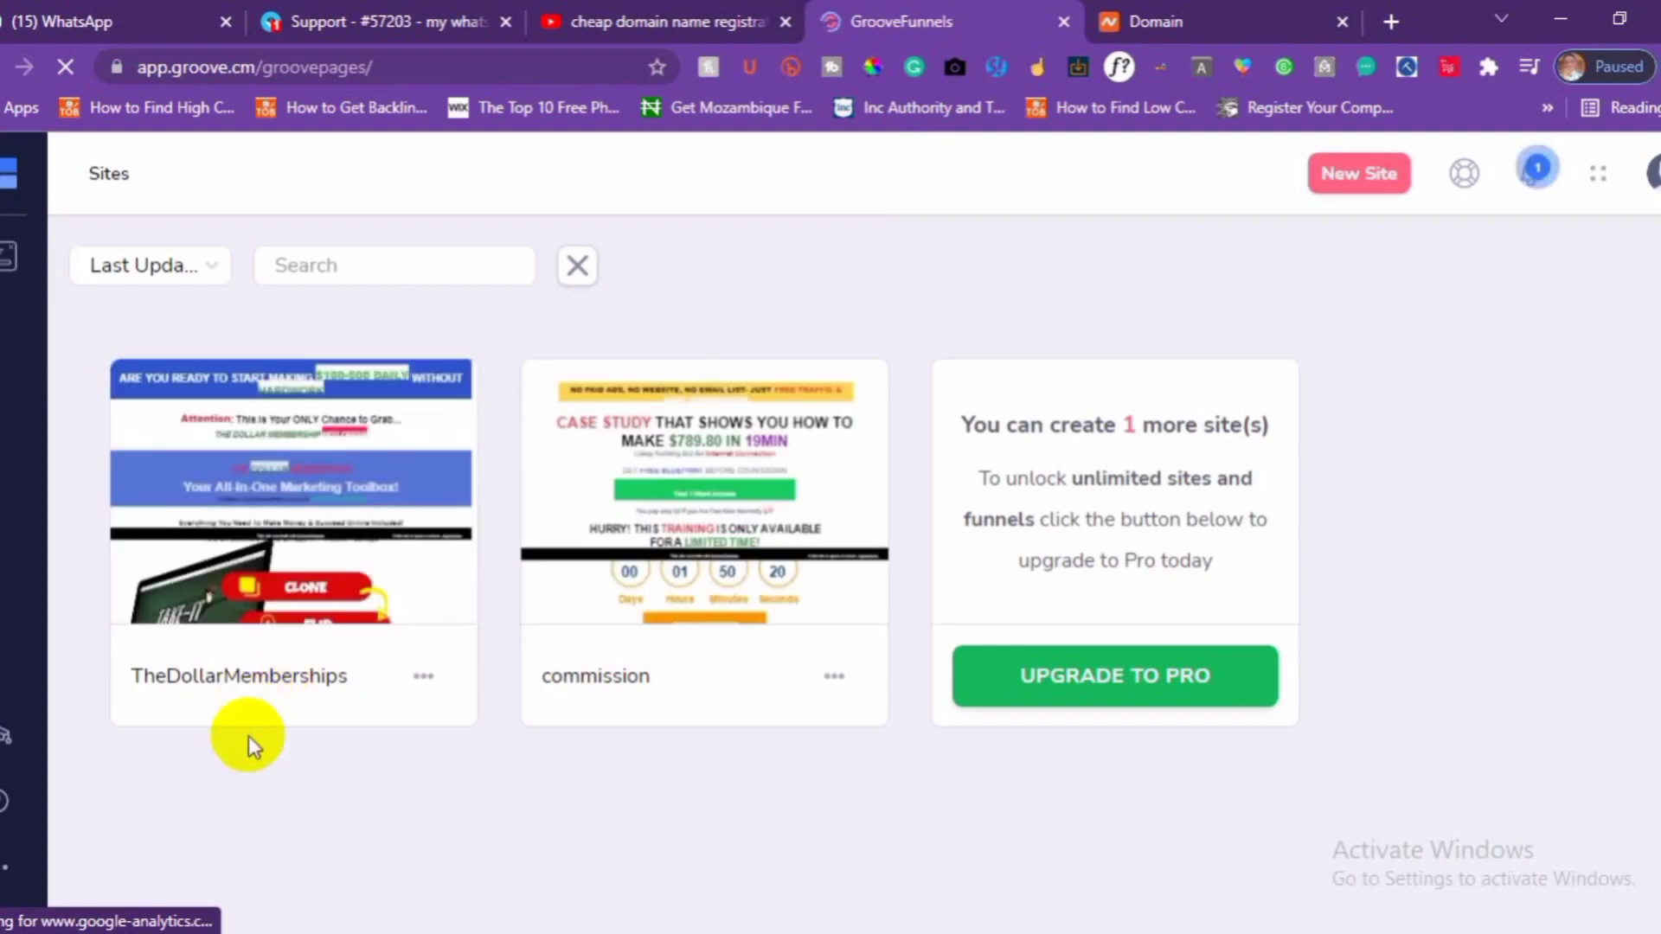
left_click(287, 495)
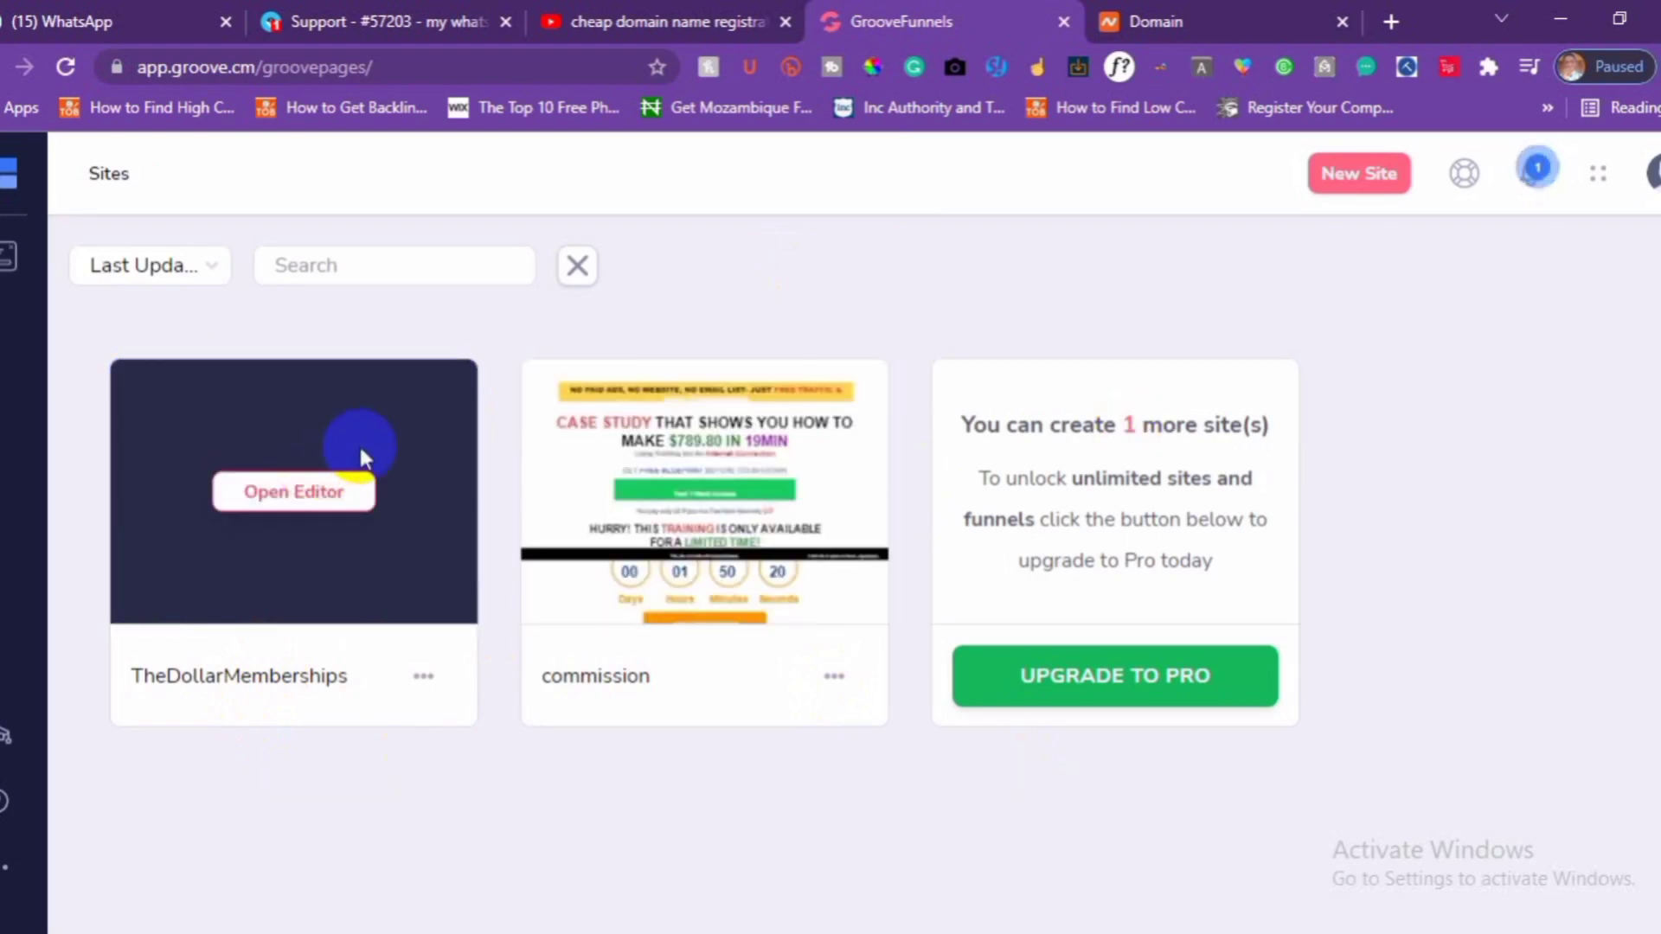
left_click(304, 498)
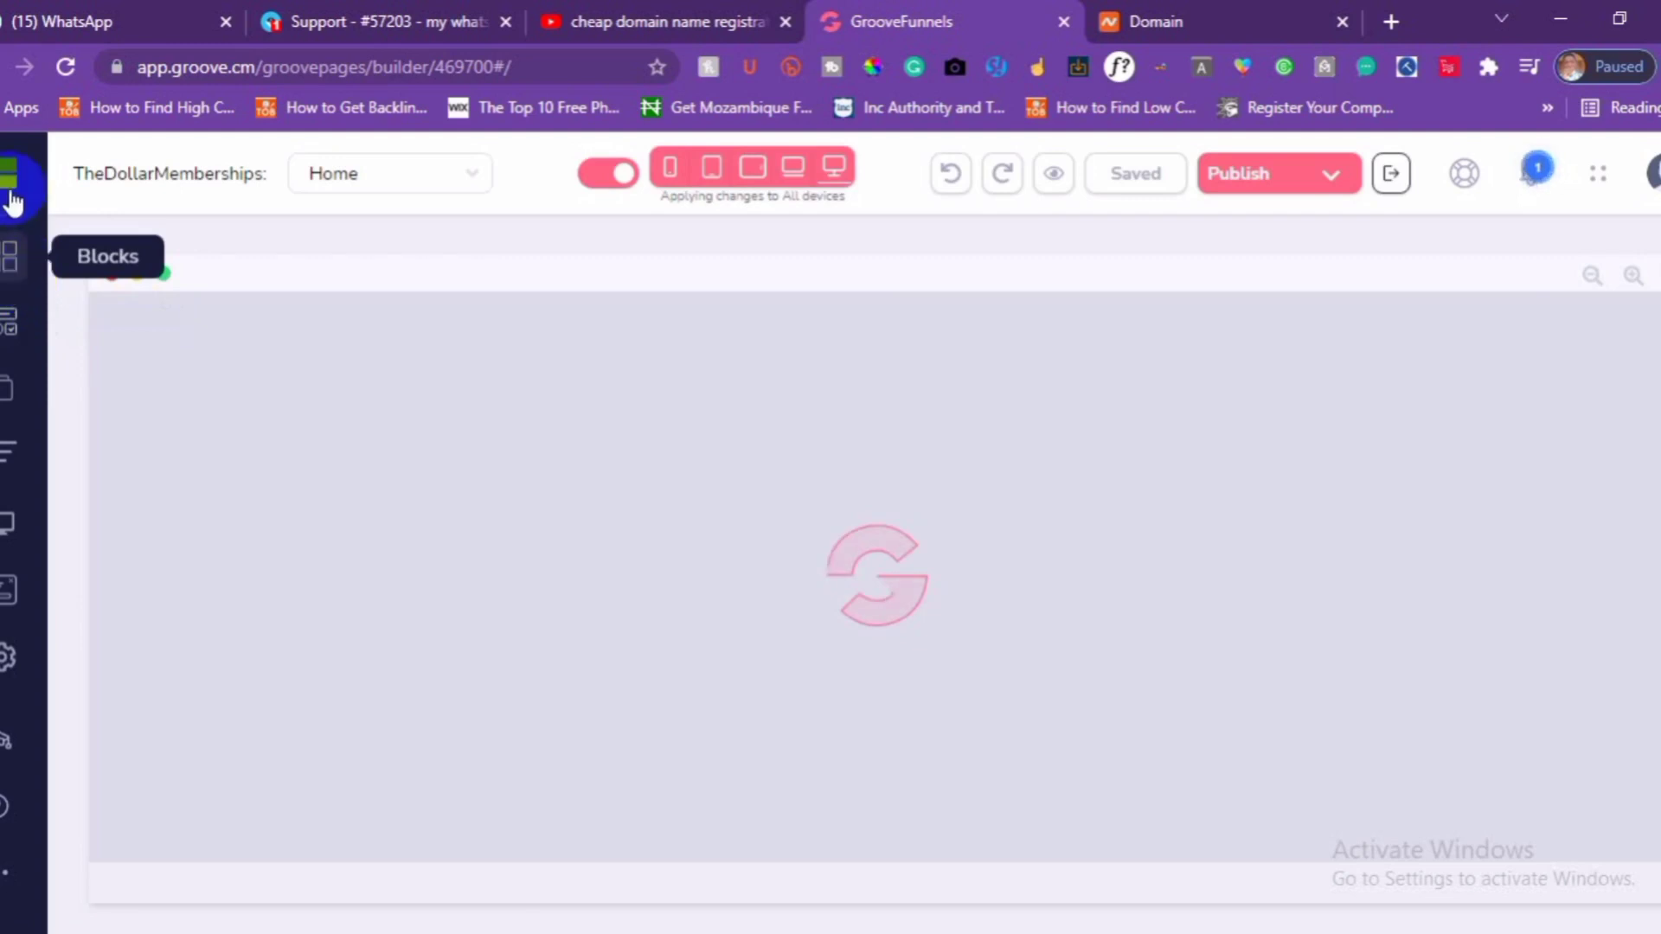
Look through the list of available Groove apps from the site editor
left_click(12, 186)
left_click(12, 177)
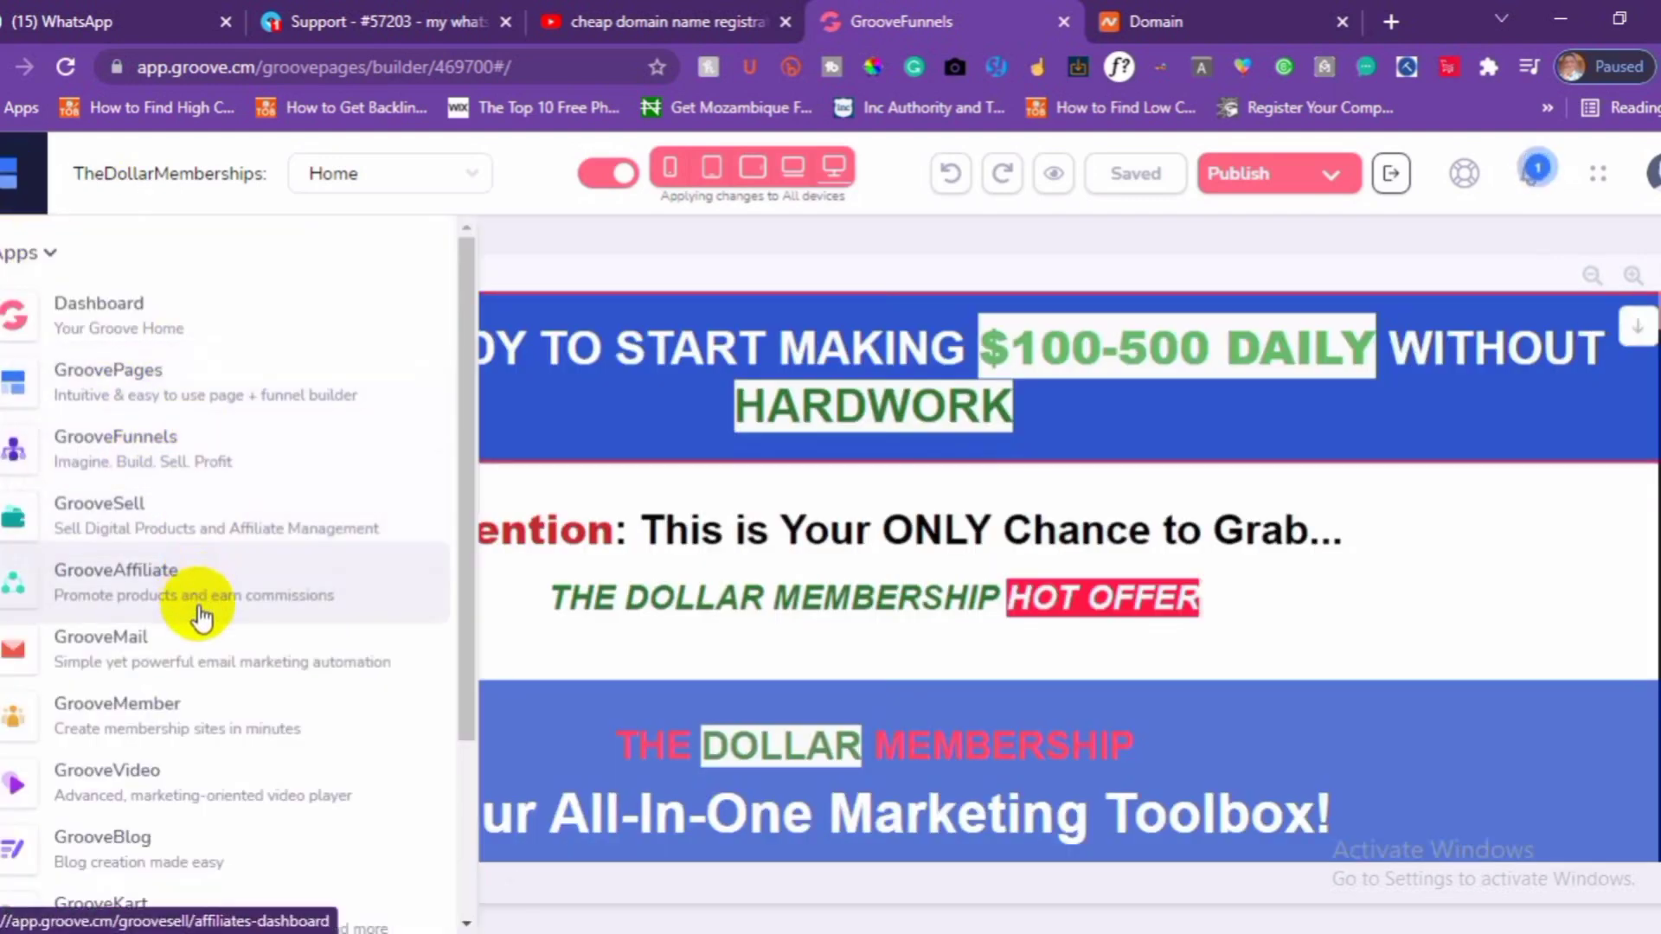
scroll(246, 850, "down", 1)
scroll(246, 851, "down", 1)
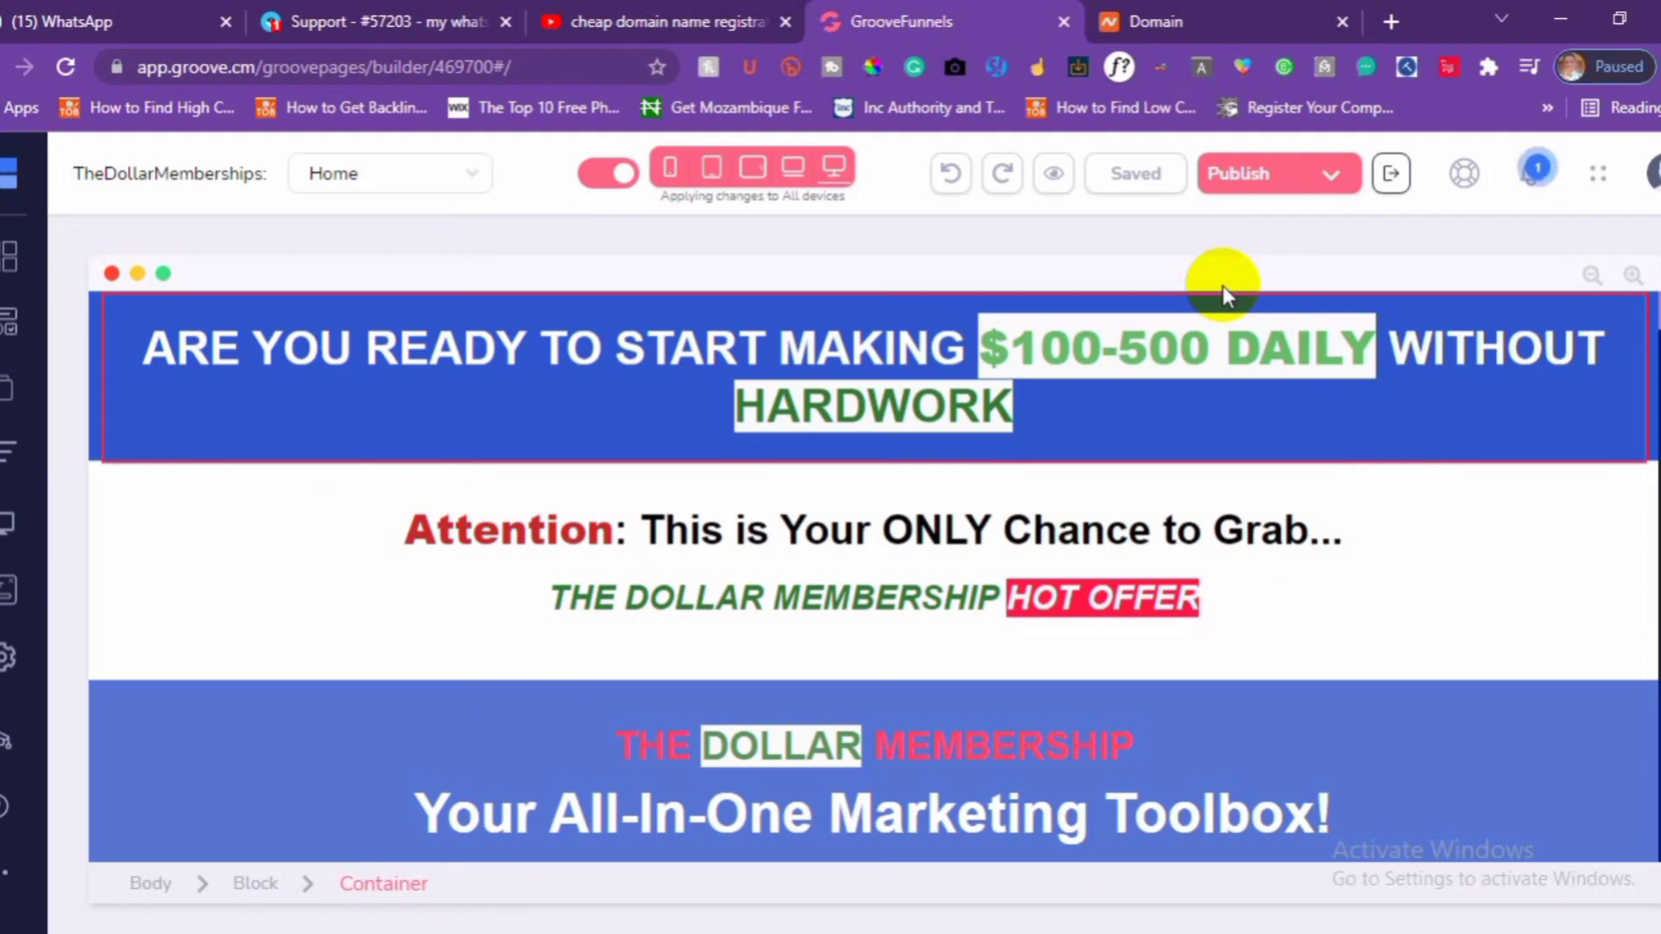
Open the publish settings and set the hosting option to Custom domain with mineonlinesuccess.com as the domain
left_click(1263, 173)
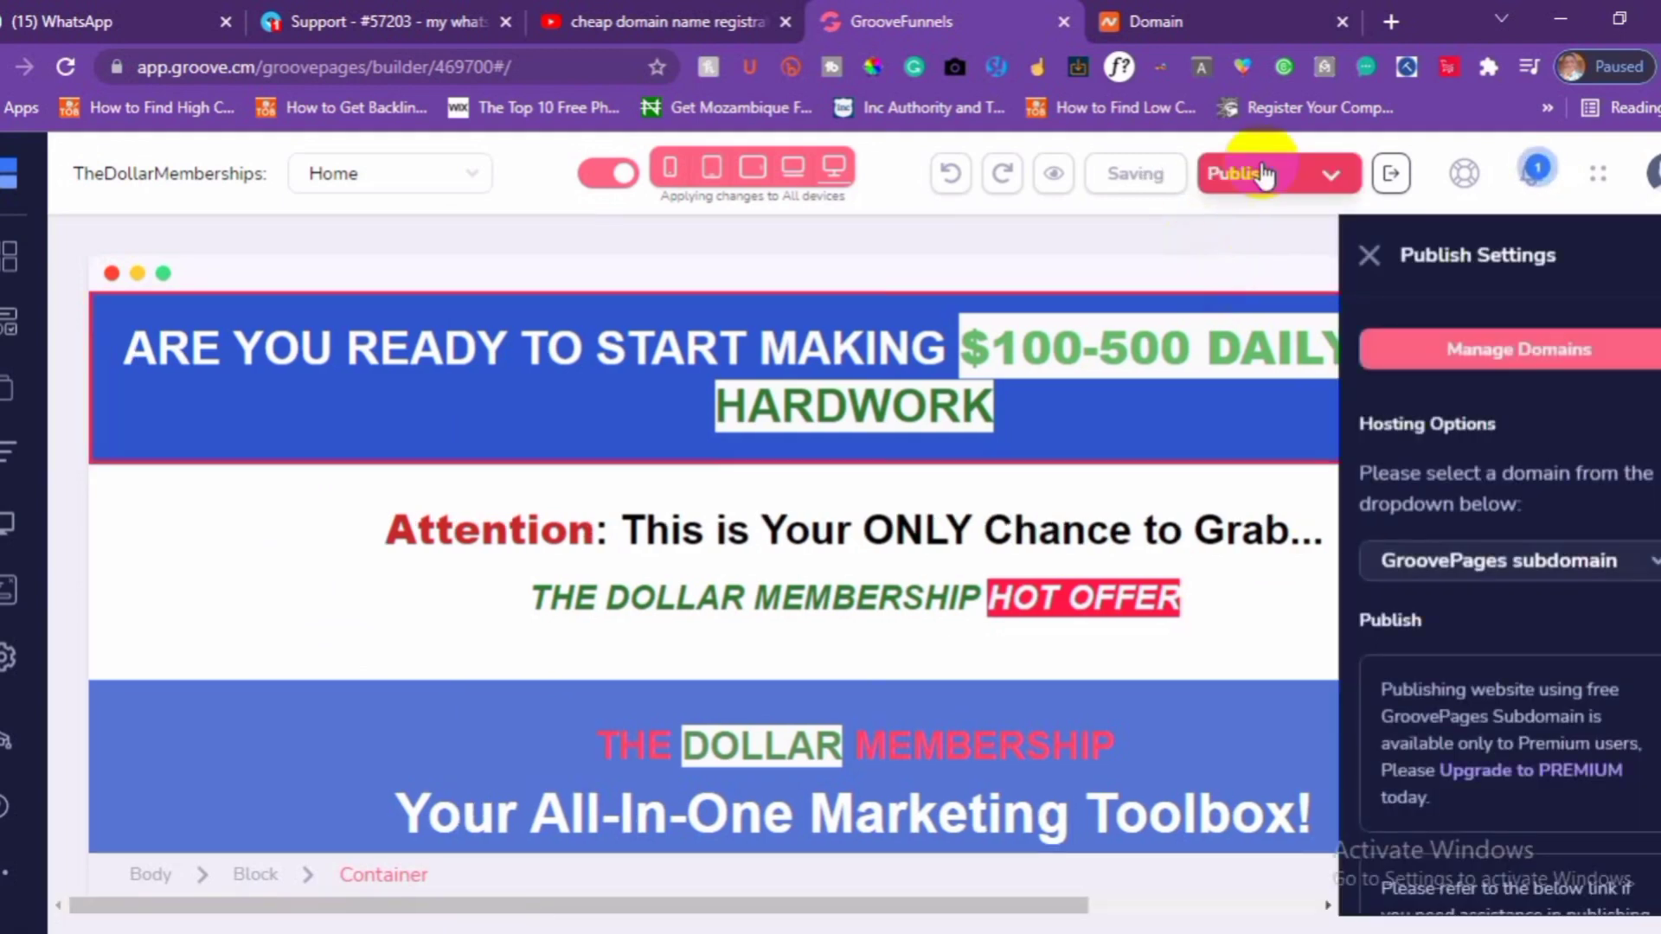
left_click(1540, 560)
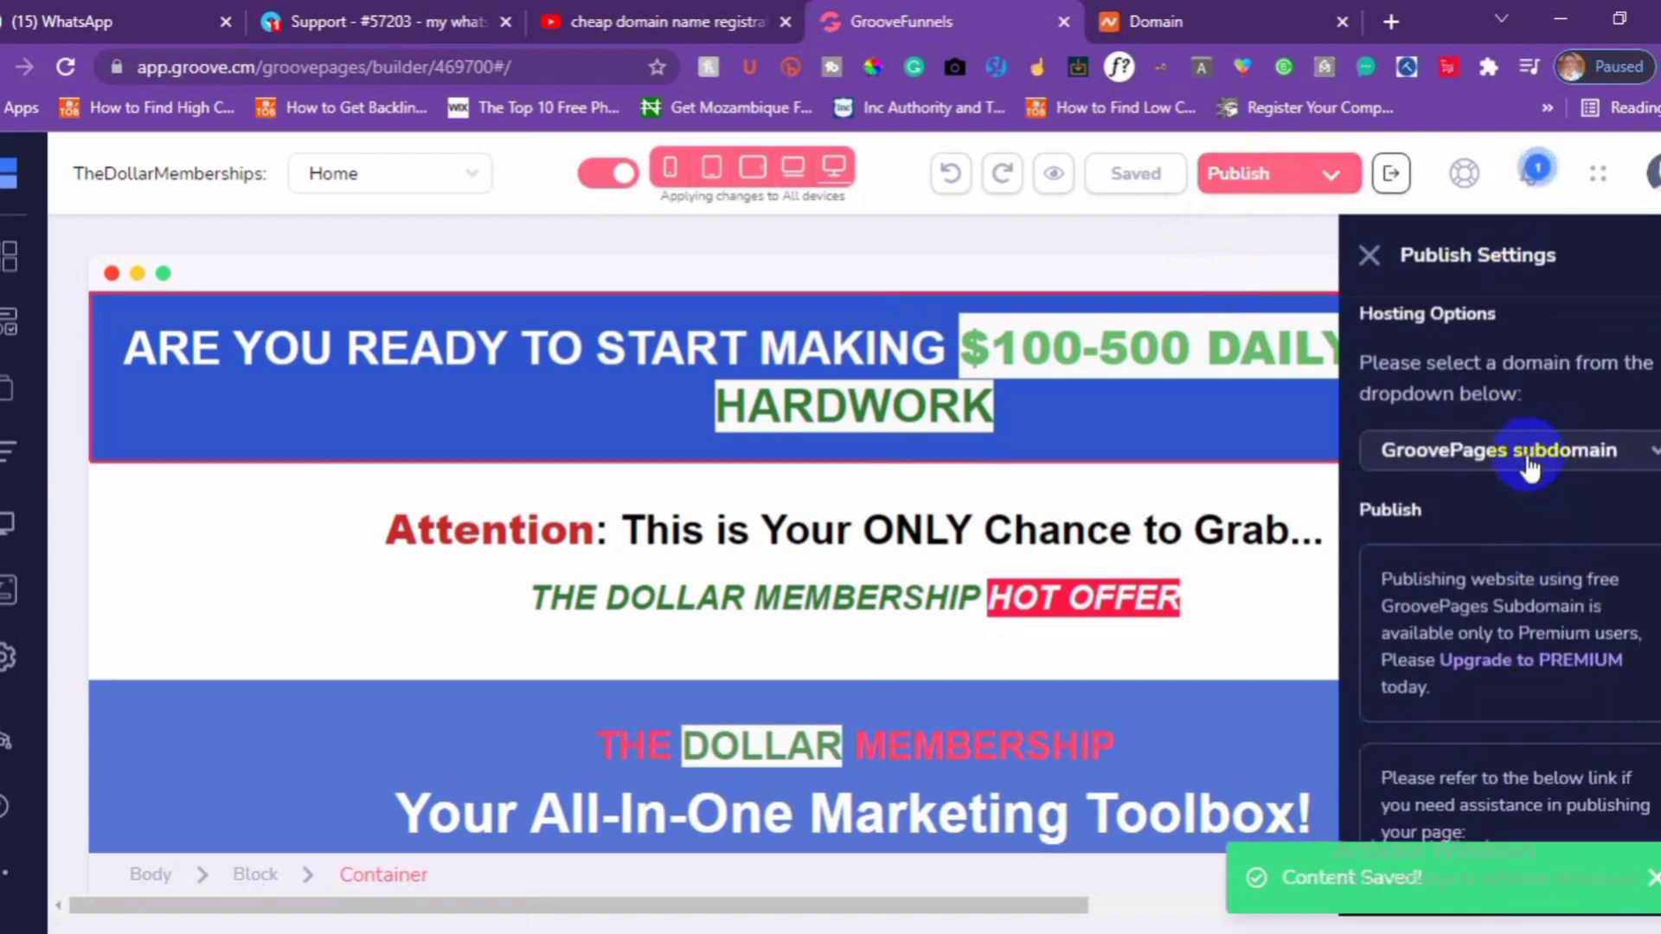
left_click(1530, 463)
left_click(1507, 547)
left_click(1530, 590)
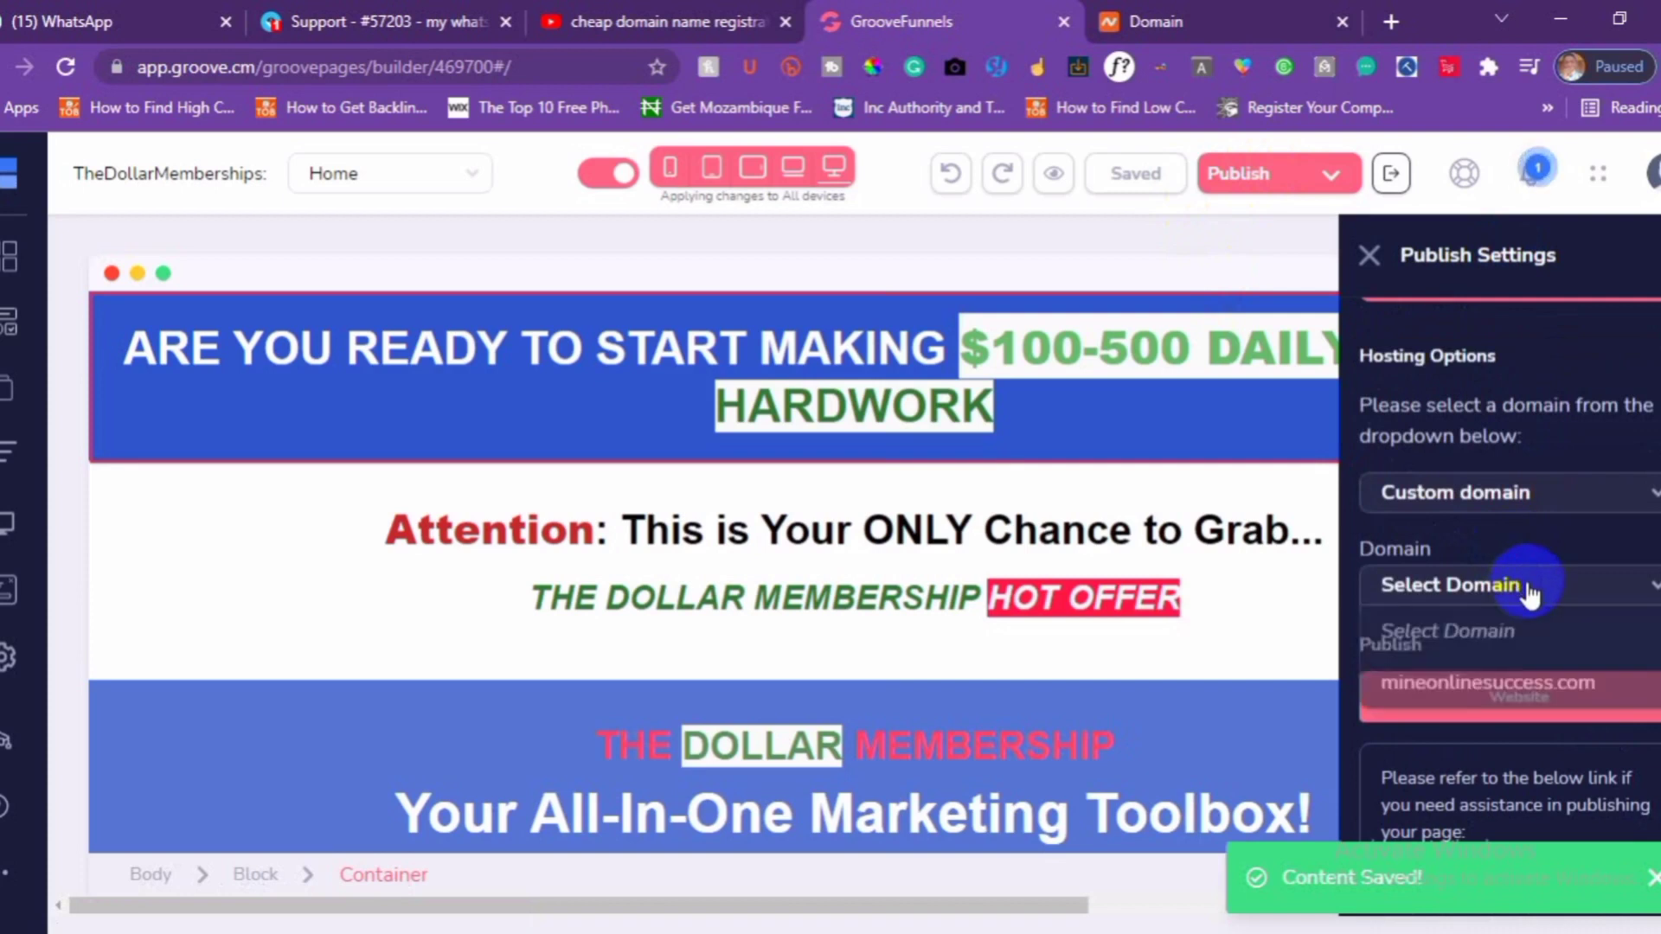
left_click(1512, 683)
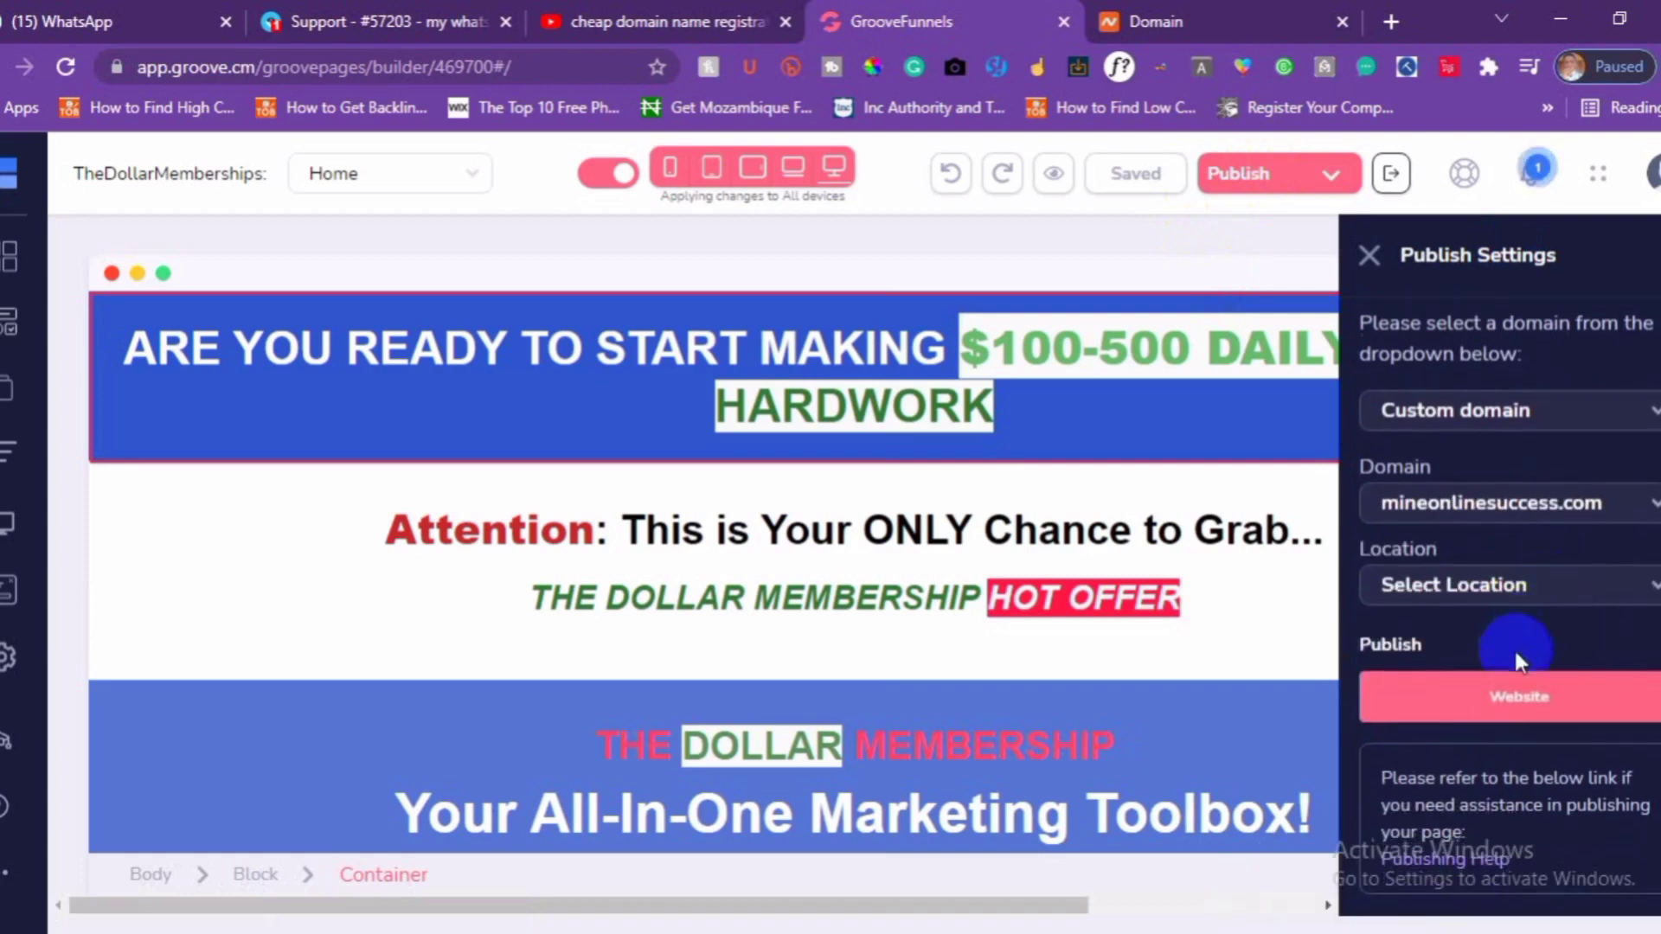
Set the publish location to Subdomain and look through the subdomain choices offered for mineonlinesuccess.com
left_click(1502, 589)
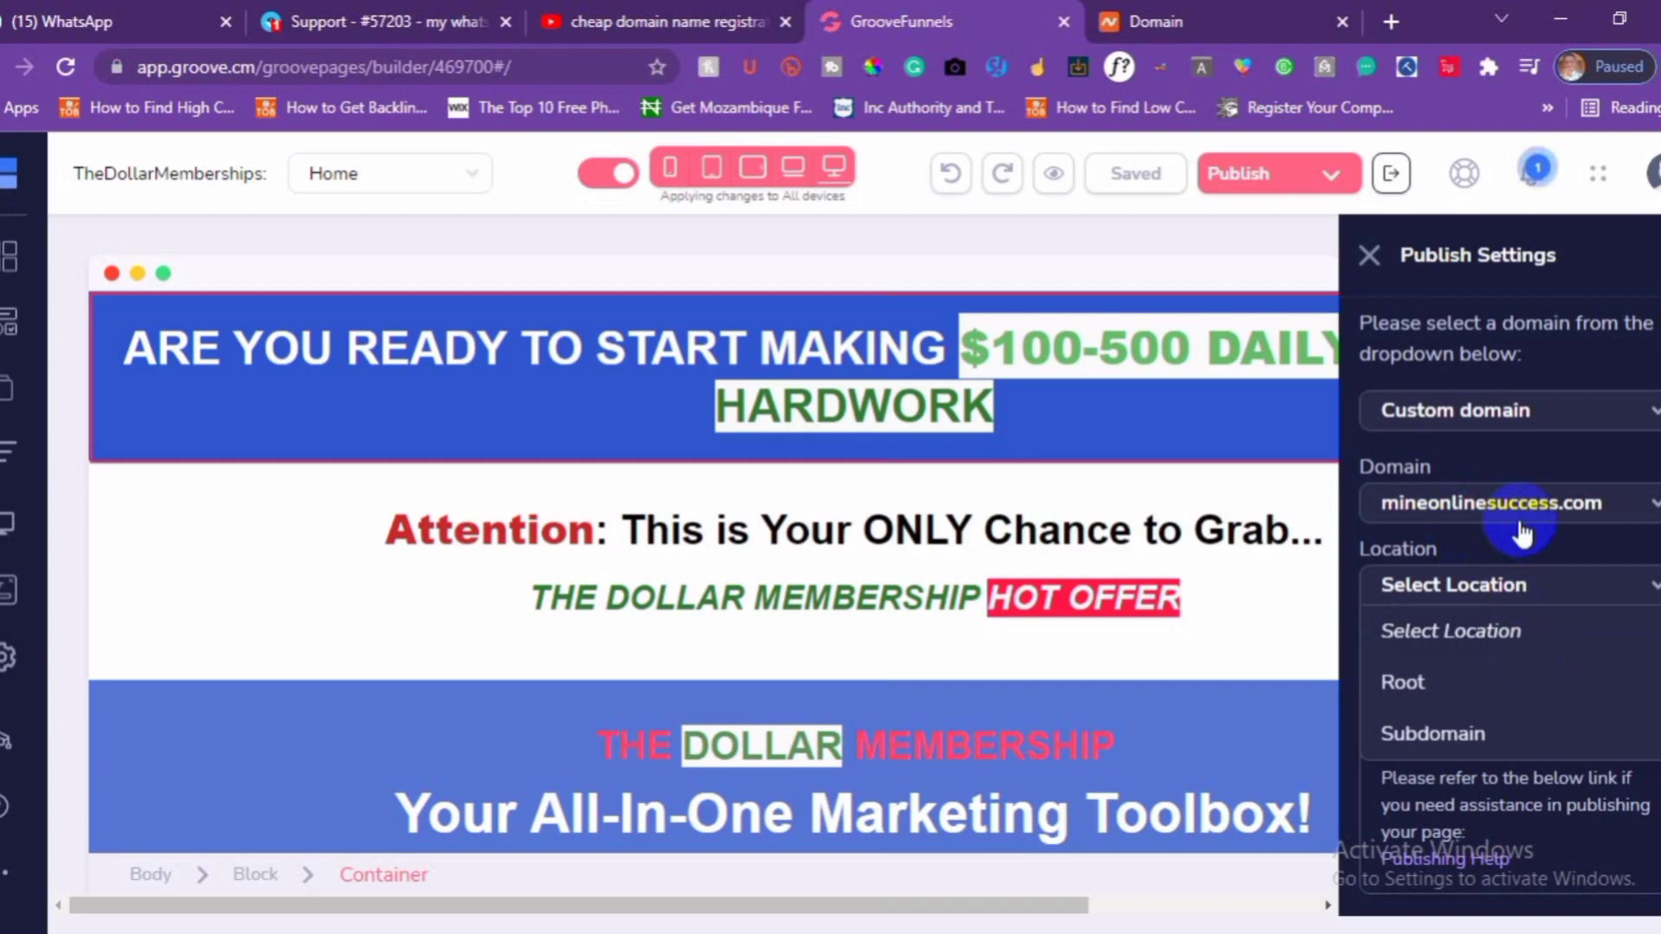
left_click(1445, 734)
left_click(1486, 664)
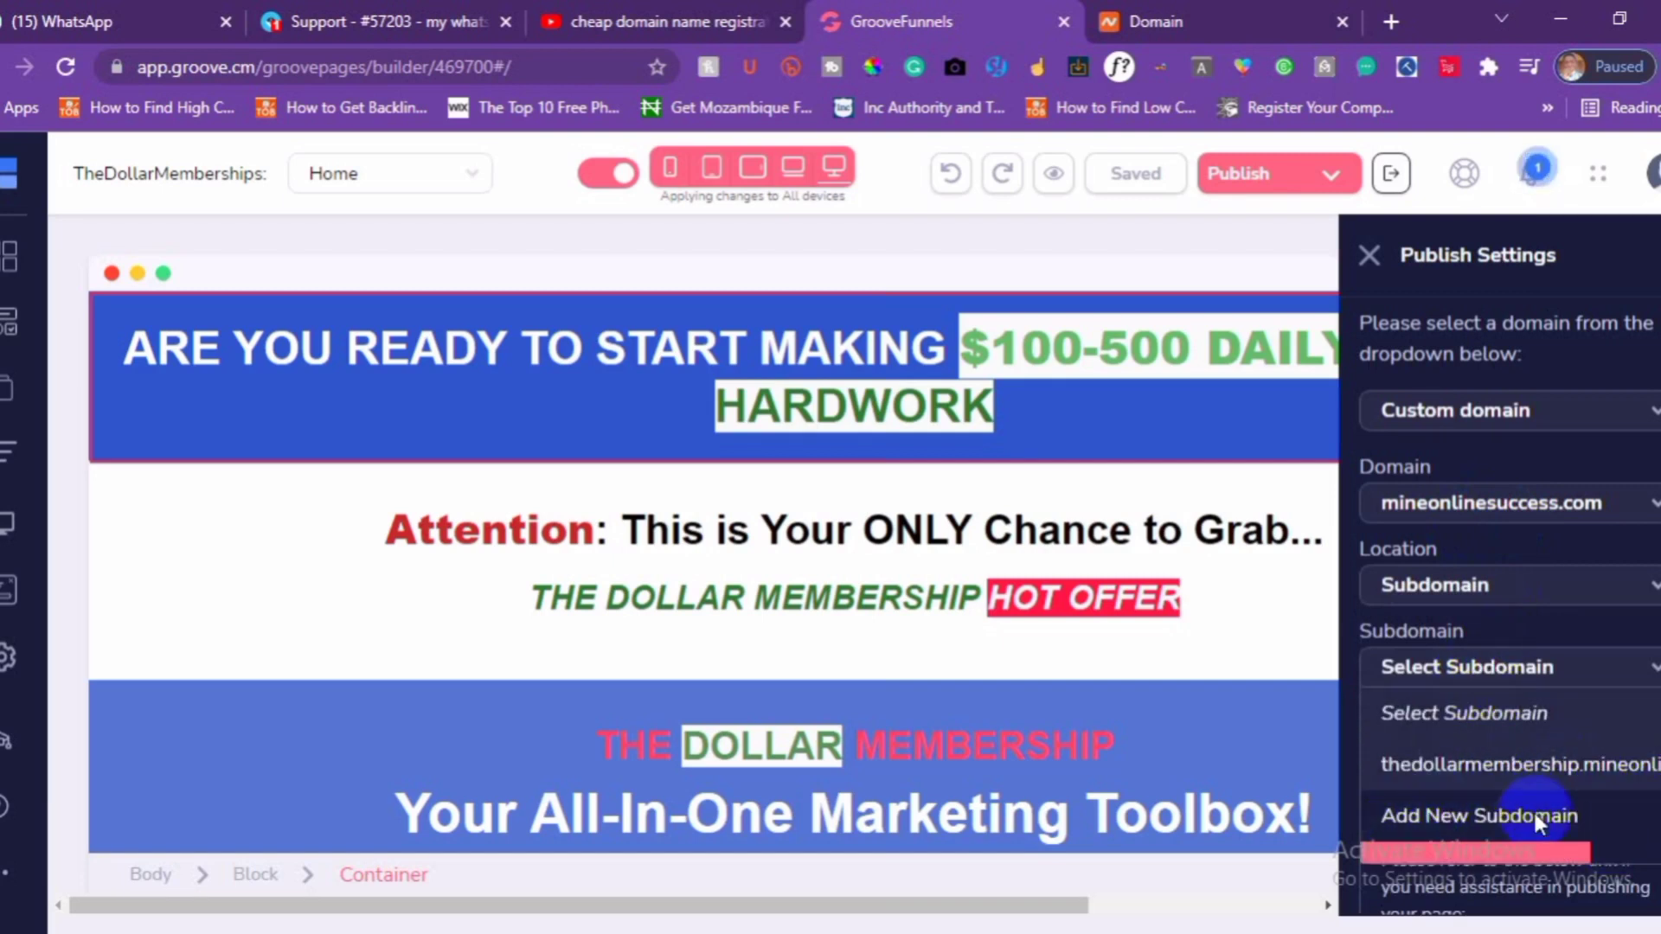
left_click(1488, 664)
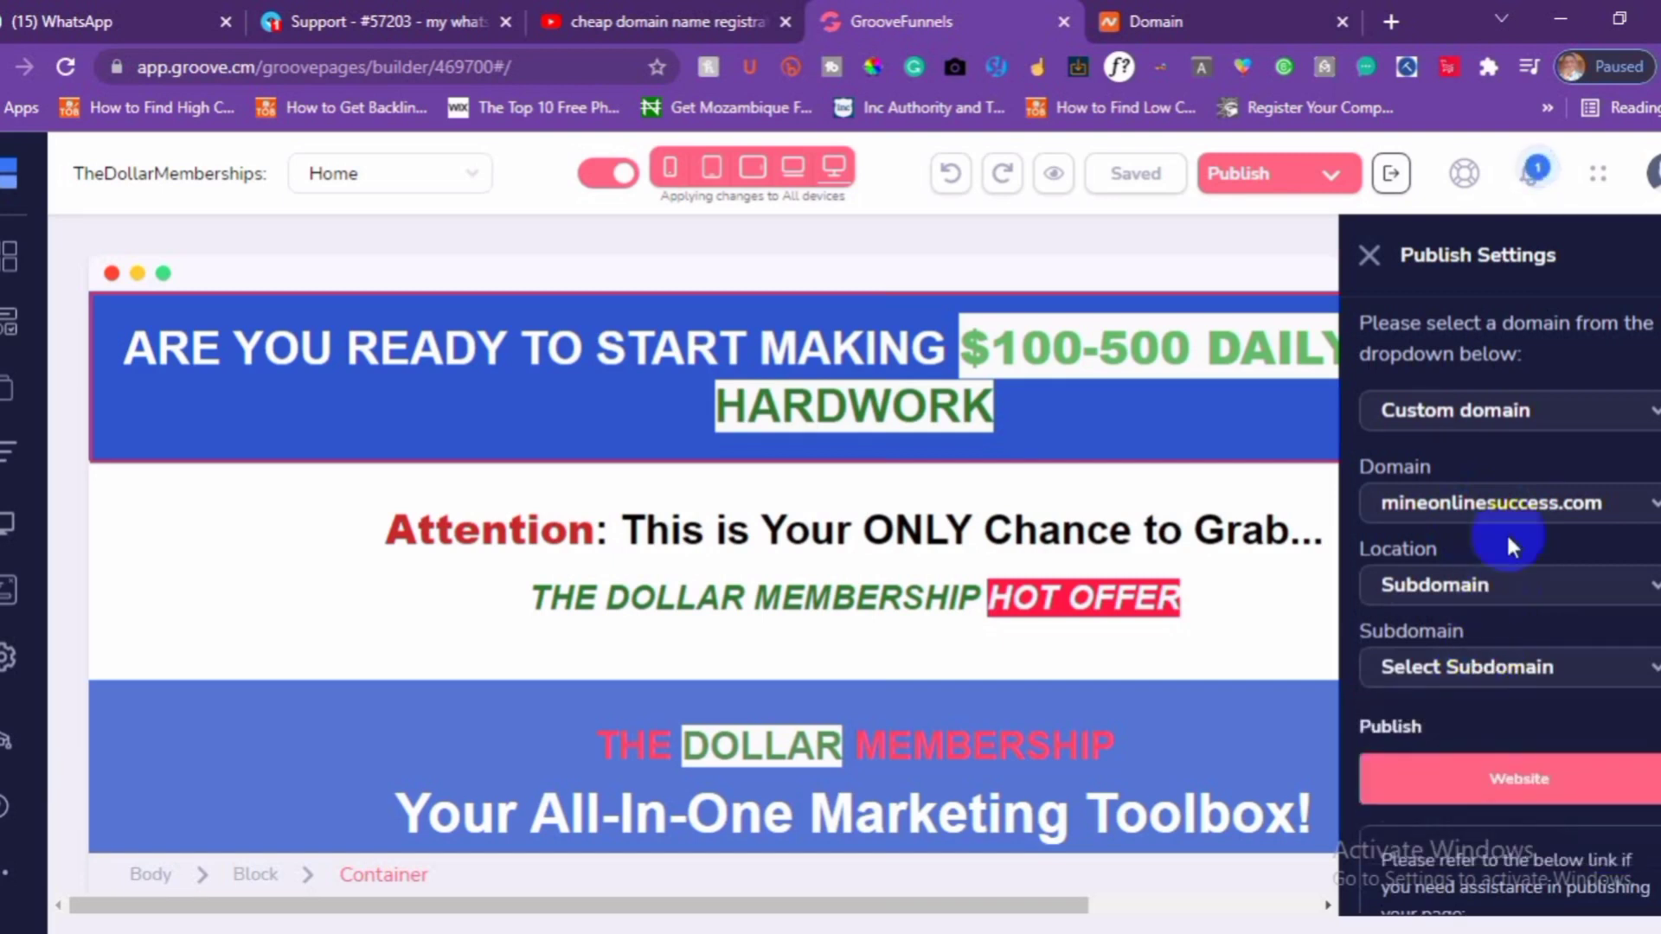
Set the publish location to Root and publish the website to mineonlinesuccess.com
left_click(1462, 585)
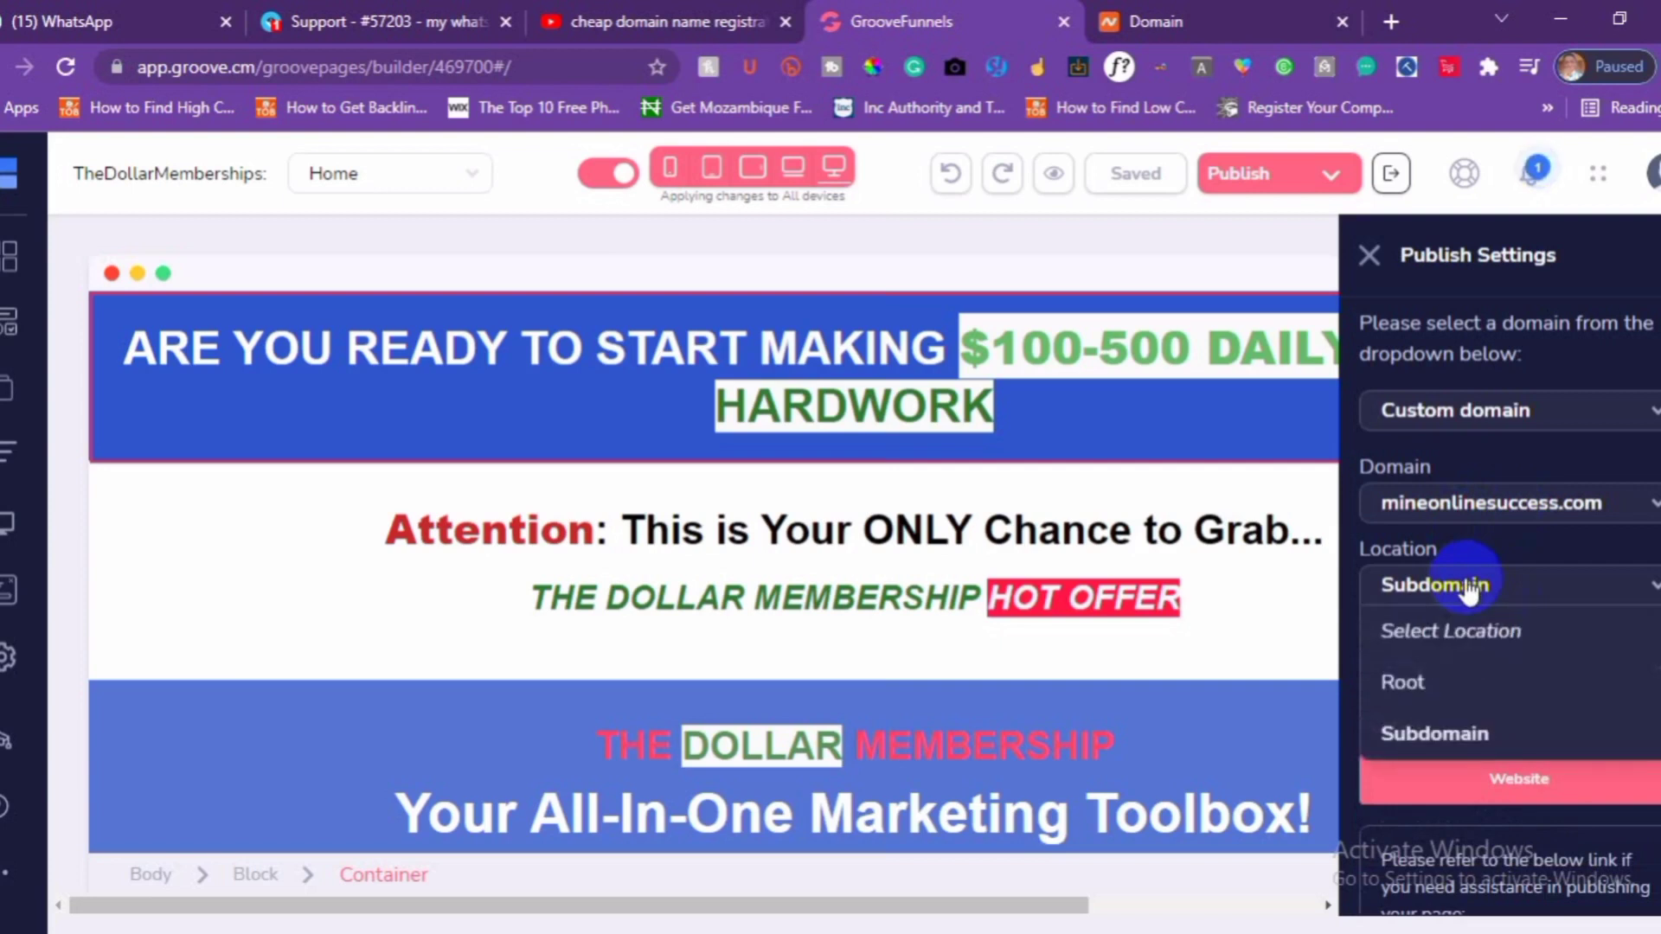
left_click(1446, 685)
mouse_move(1507, 740)
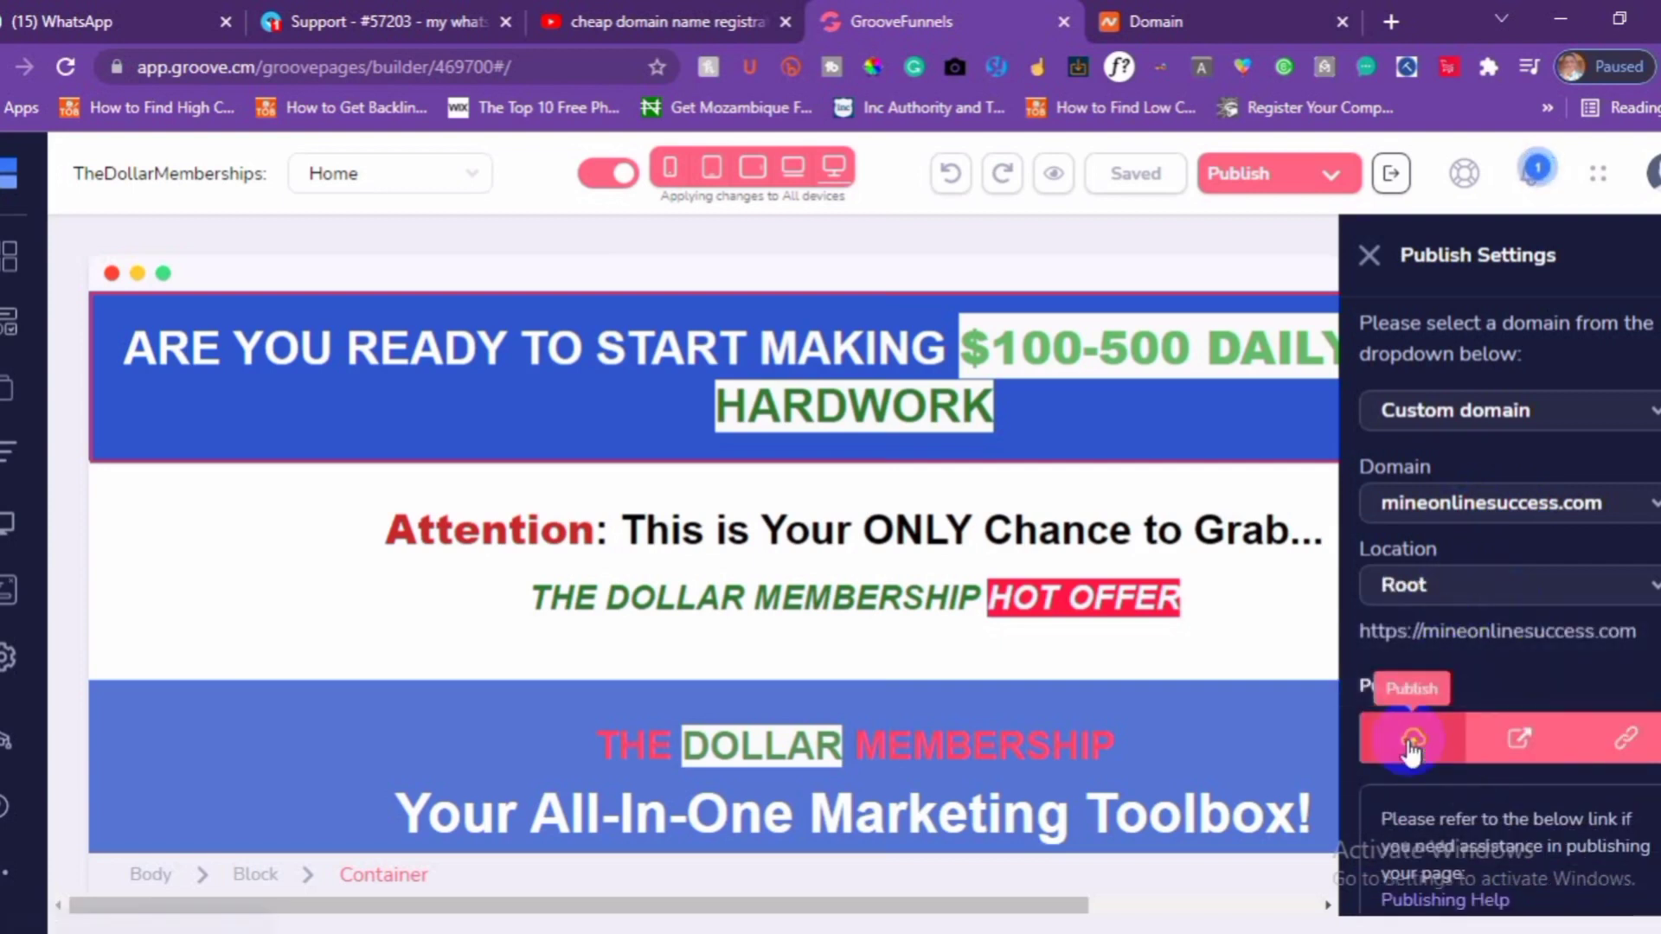
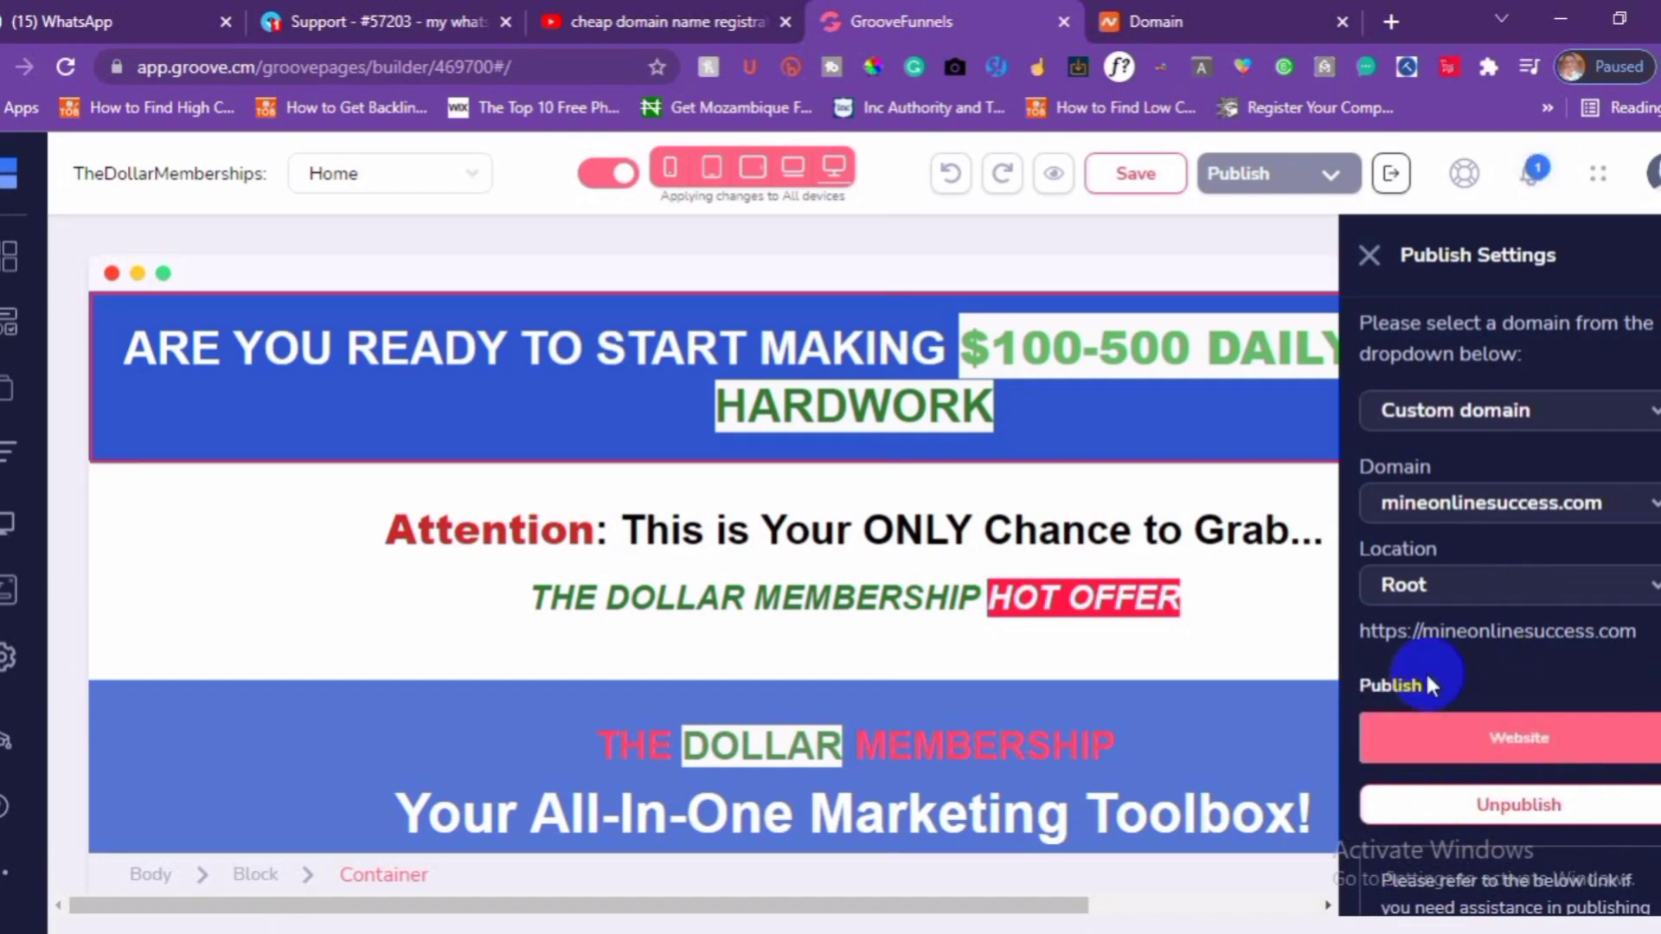
triple_click(1454, 630)
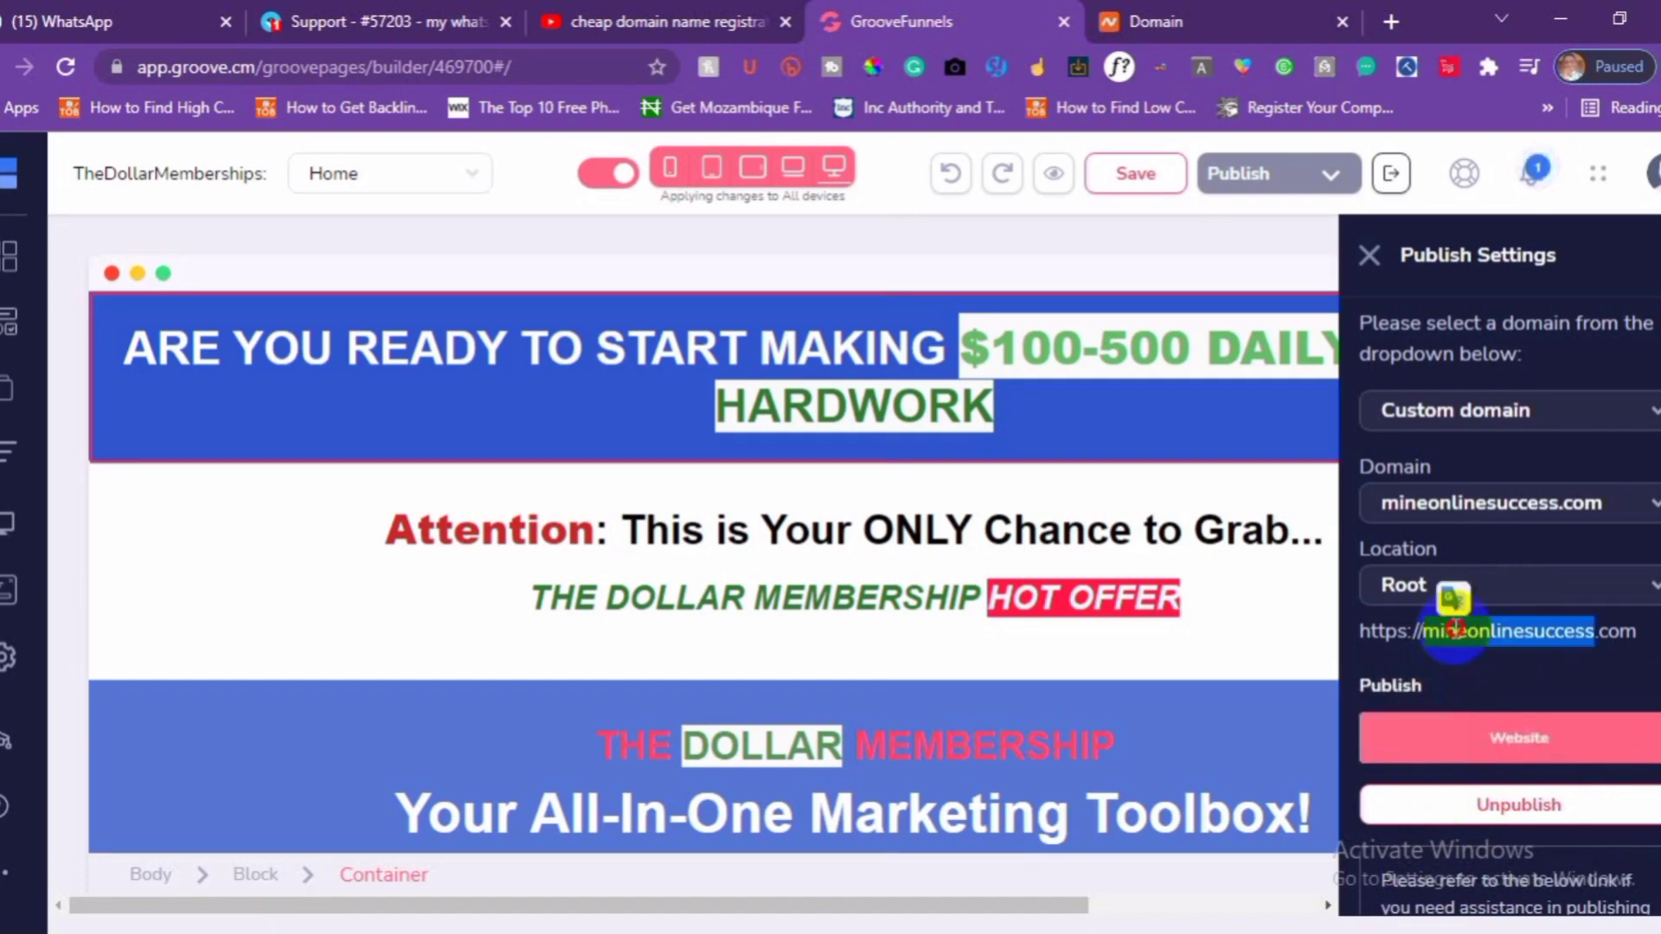
right_click(1456, 630)
left_click(1455, 701)
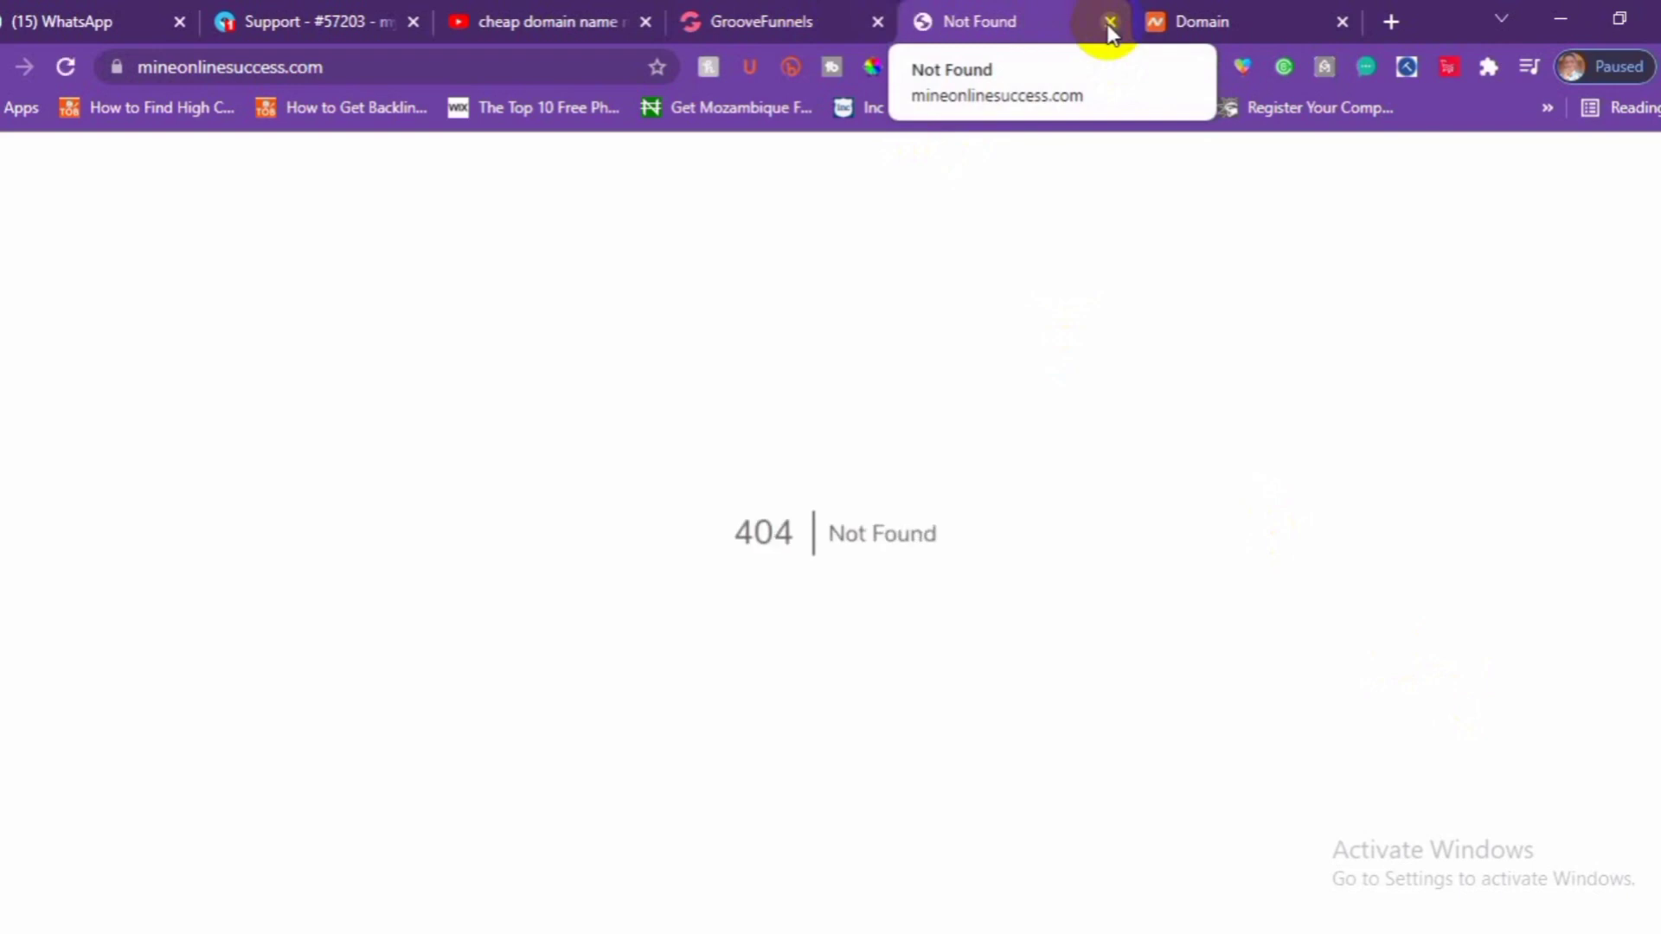
Publish the website again from the site editor and reload the mineonlinesuccess.com page to check it
left_click(800, 15)
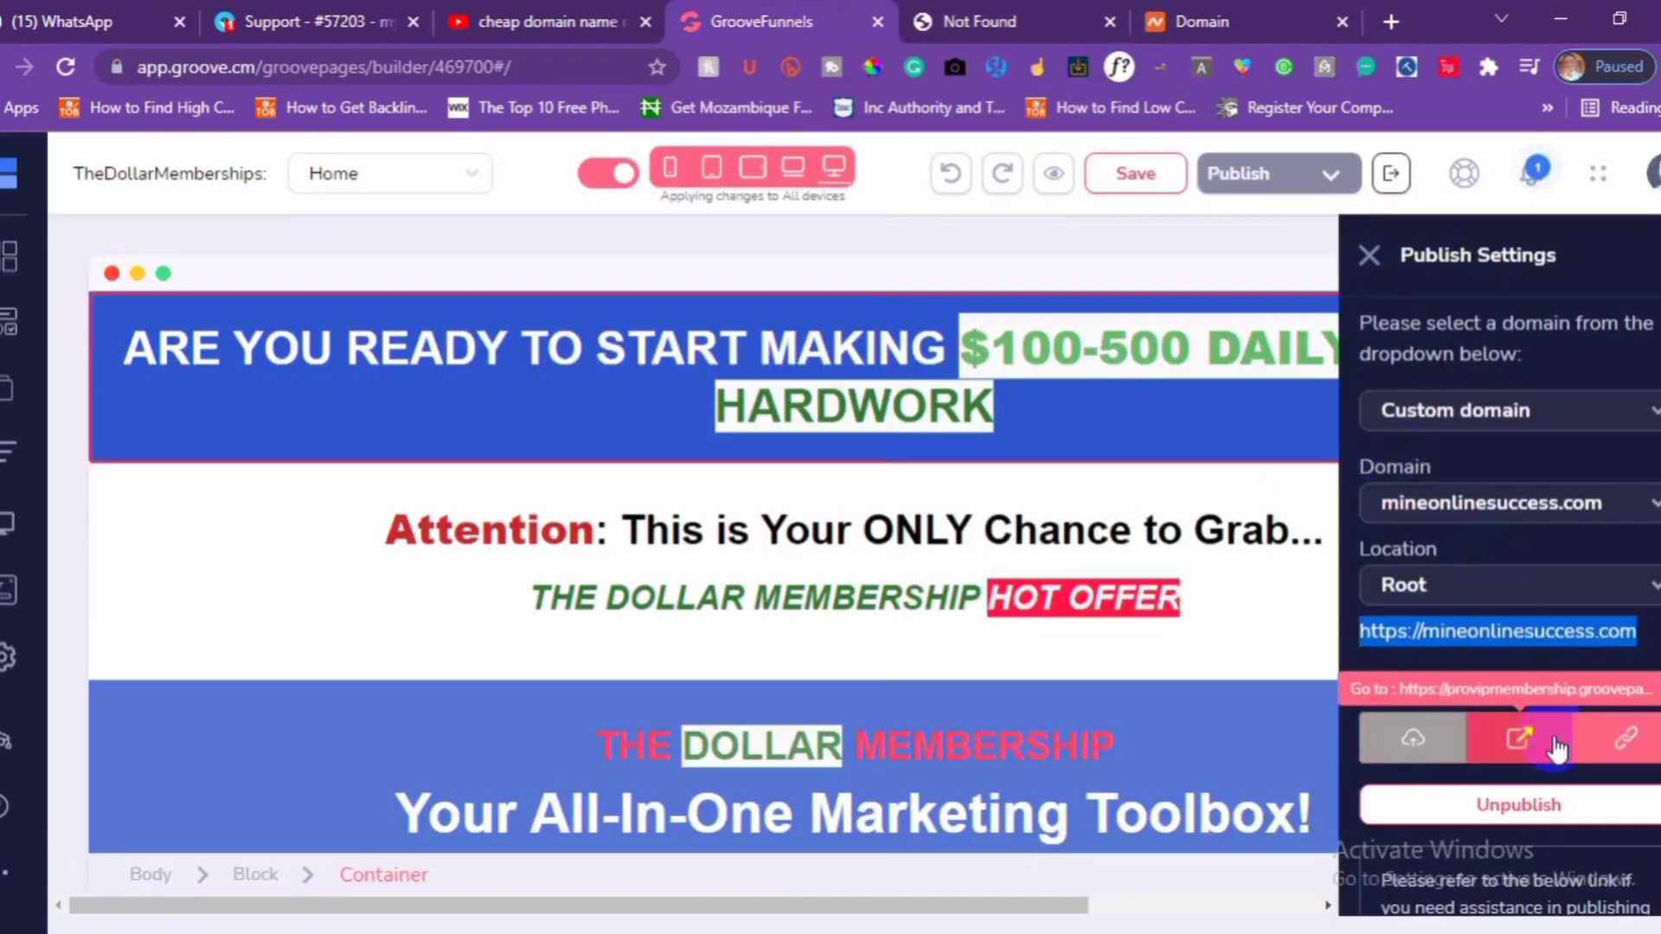
left_click(1418, 737)
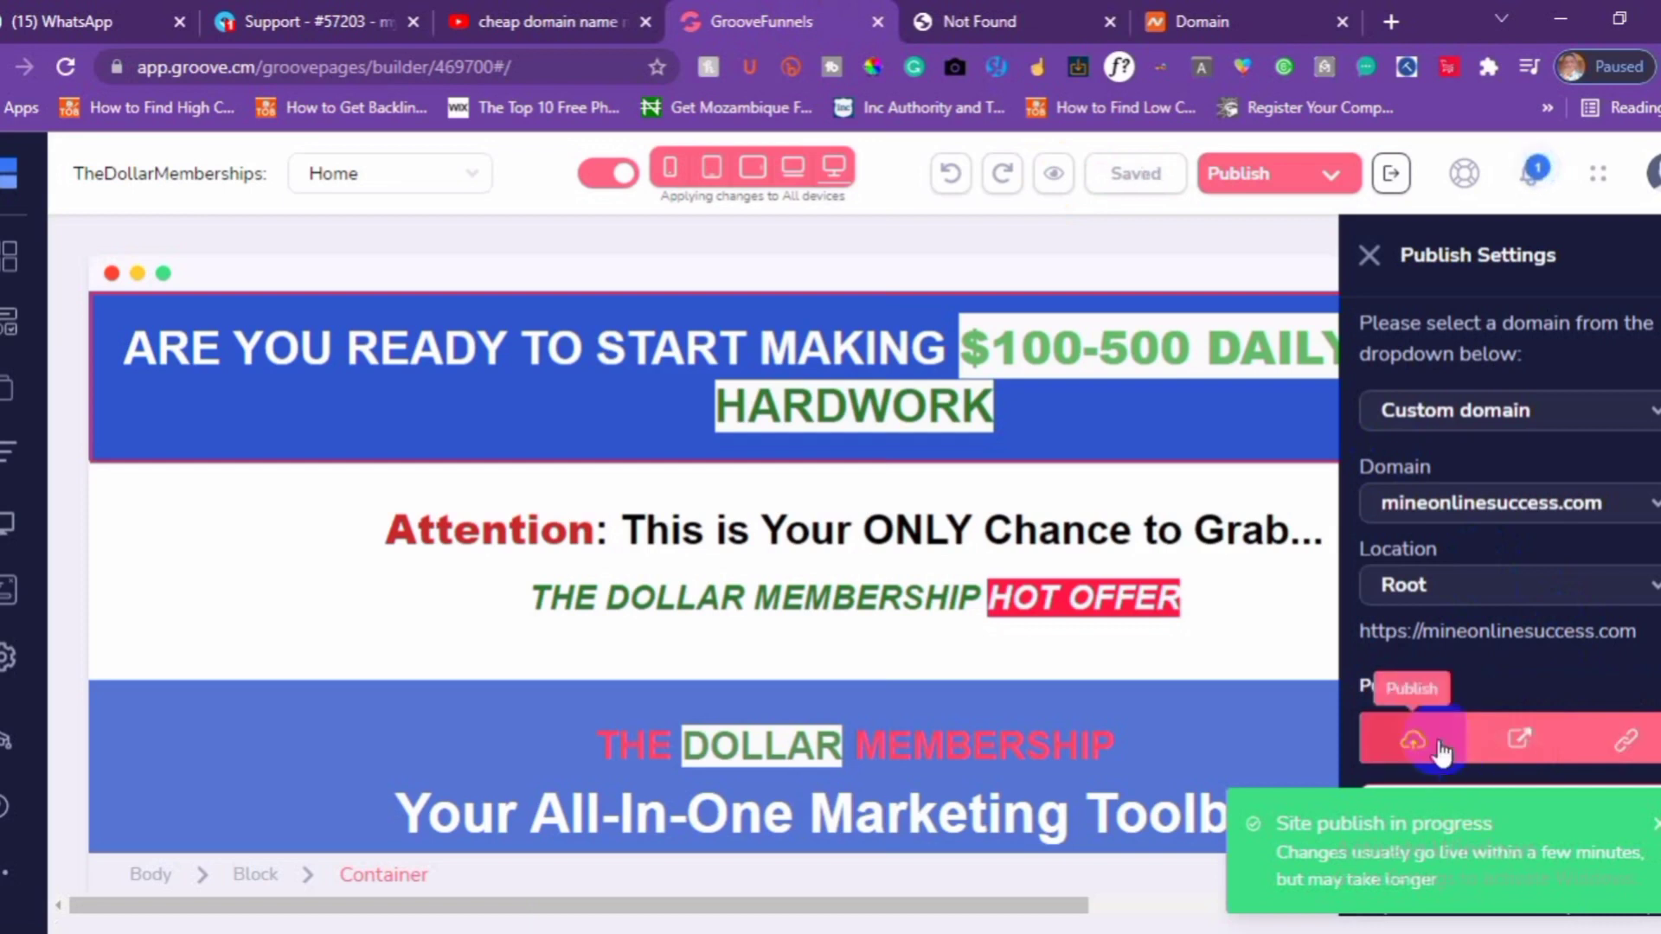
left_click(1003, 10)
right_click(964, 322)
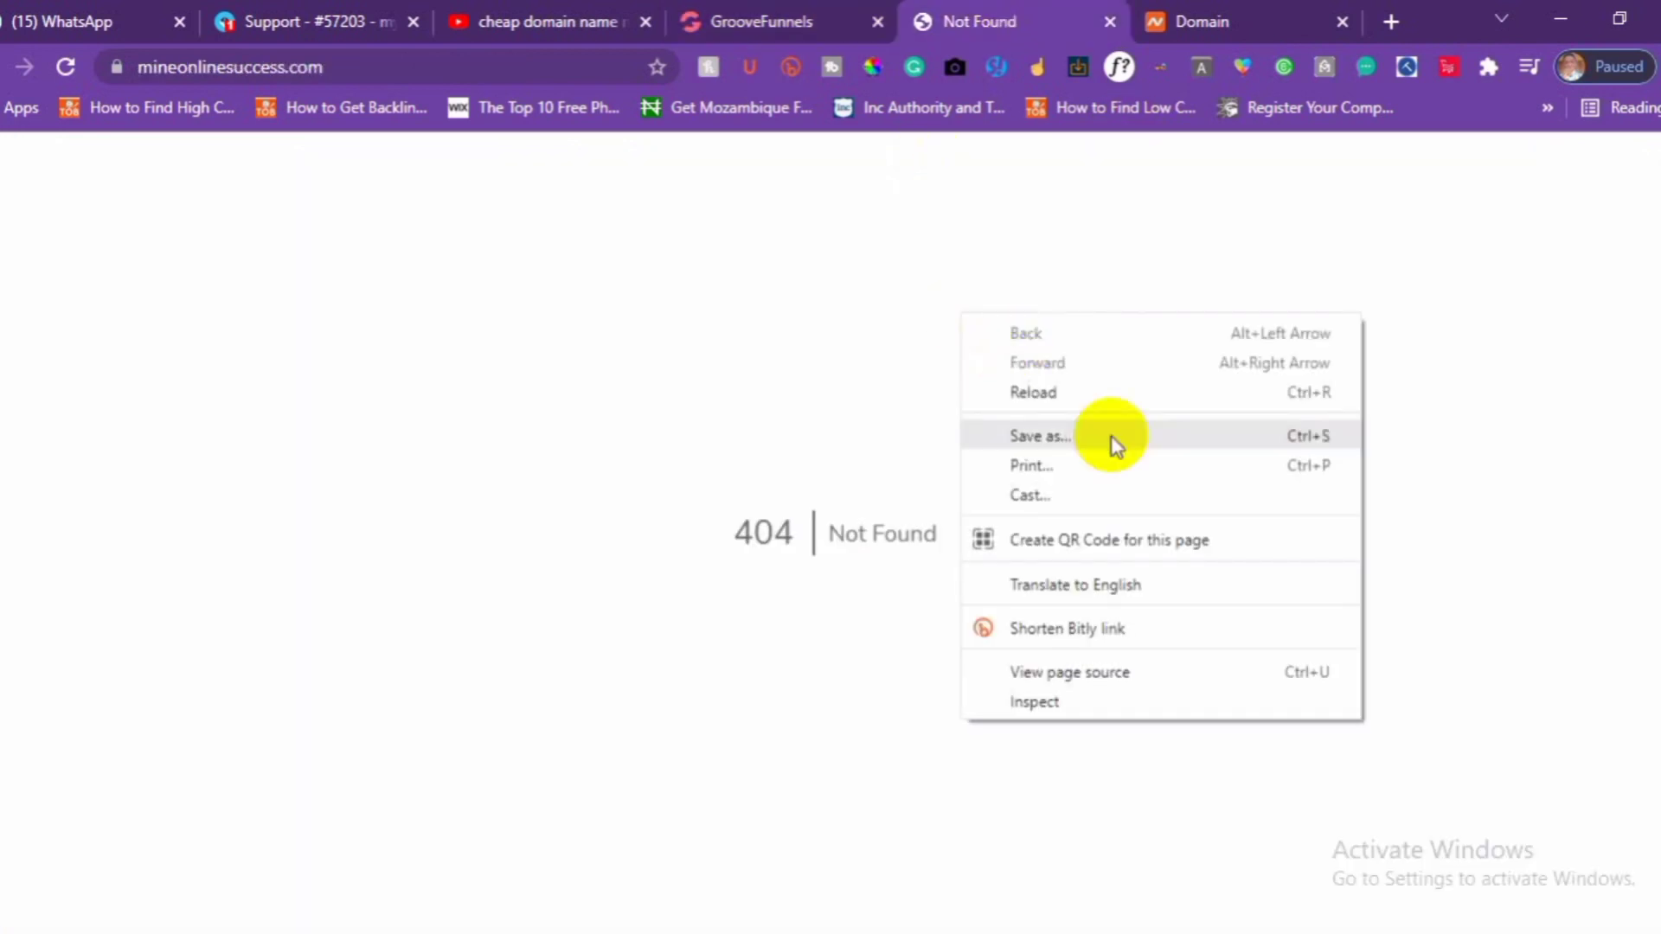
left_click(1118, 393)
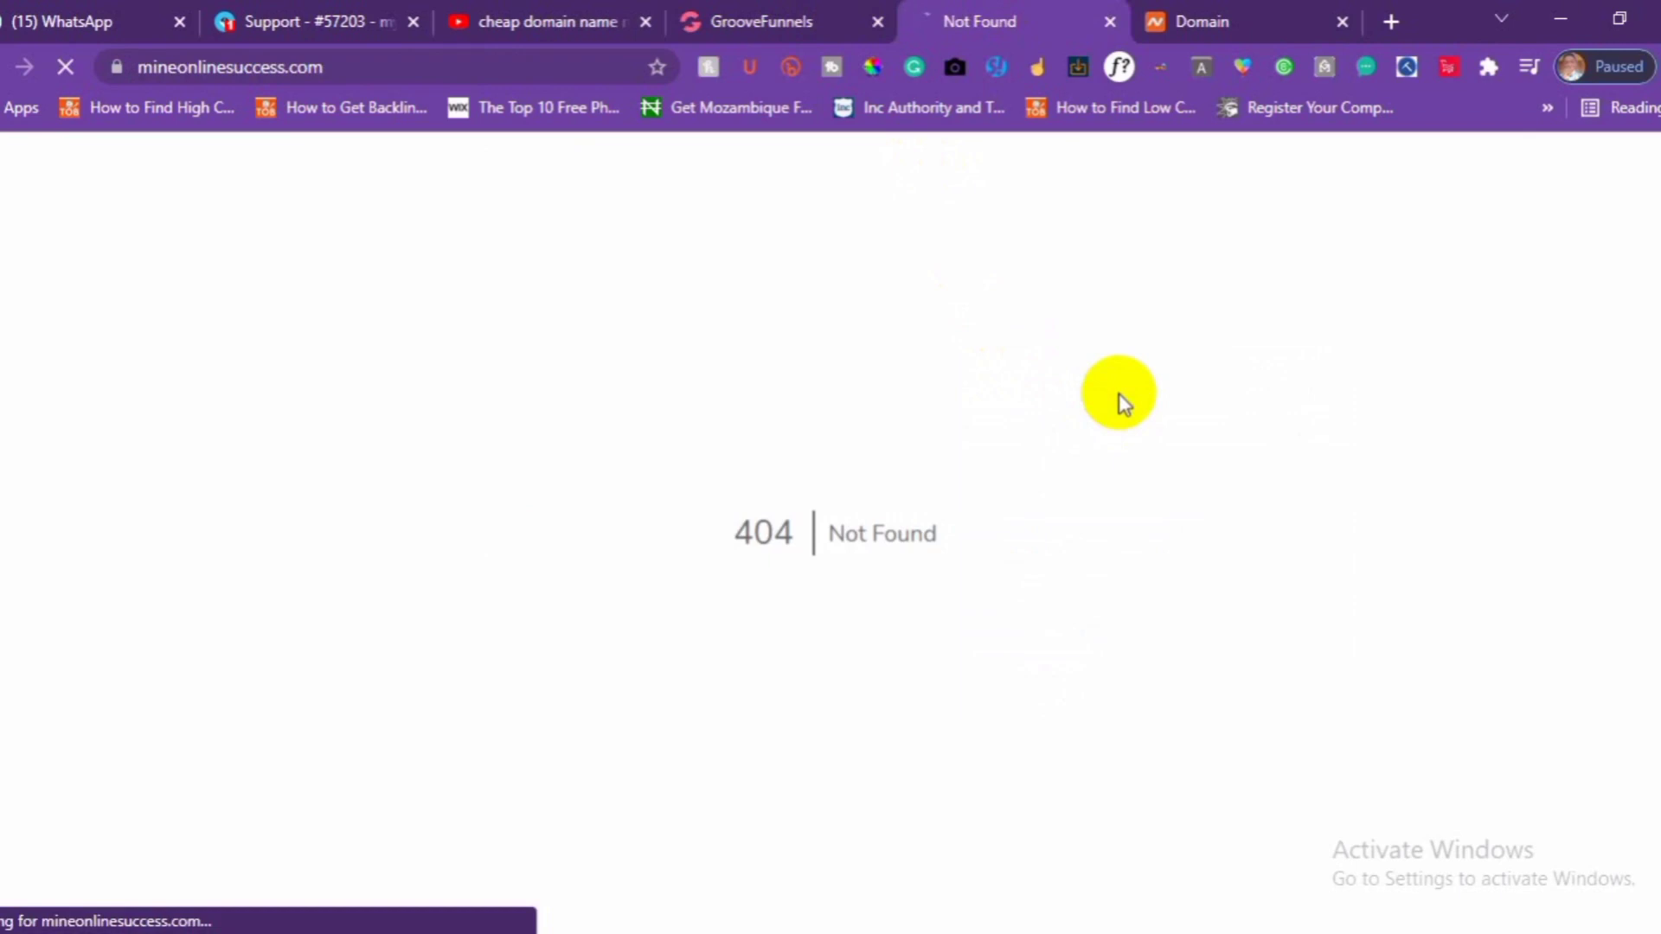
Return to the site editor and publish the website once more to the root of mineonlinesuccess.com
left_click(763, 28)
left_click(1436, 743)
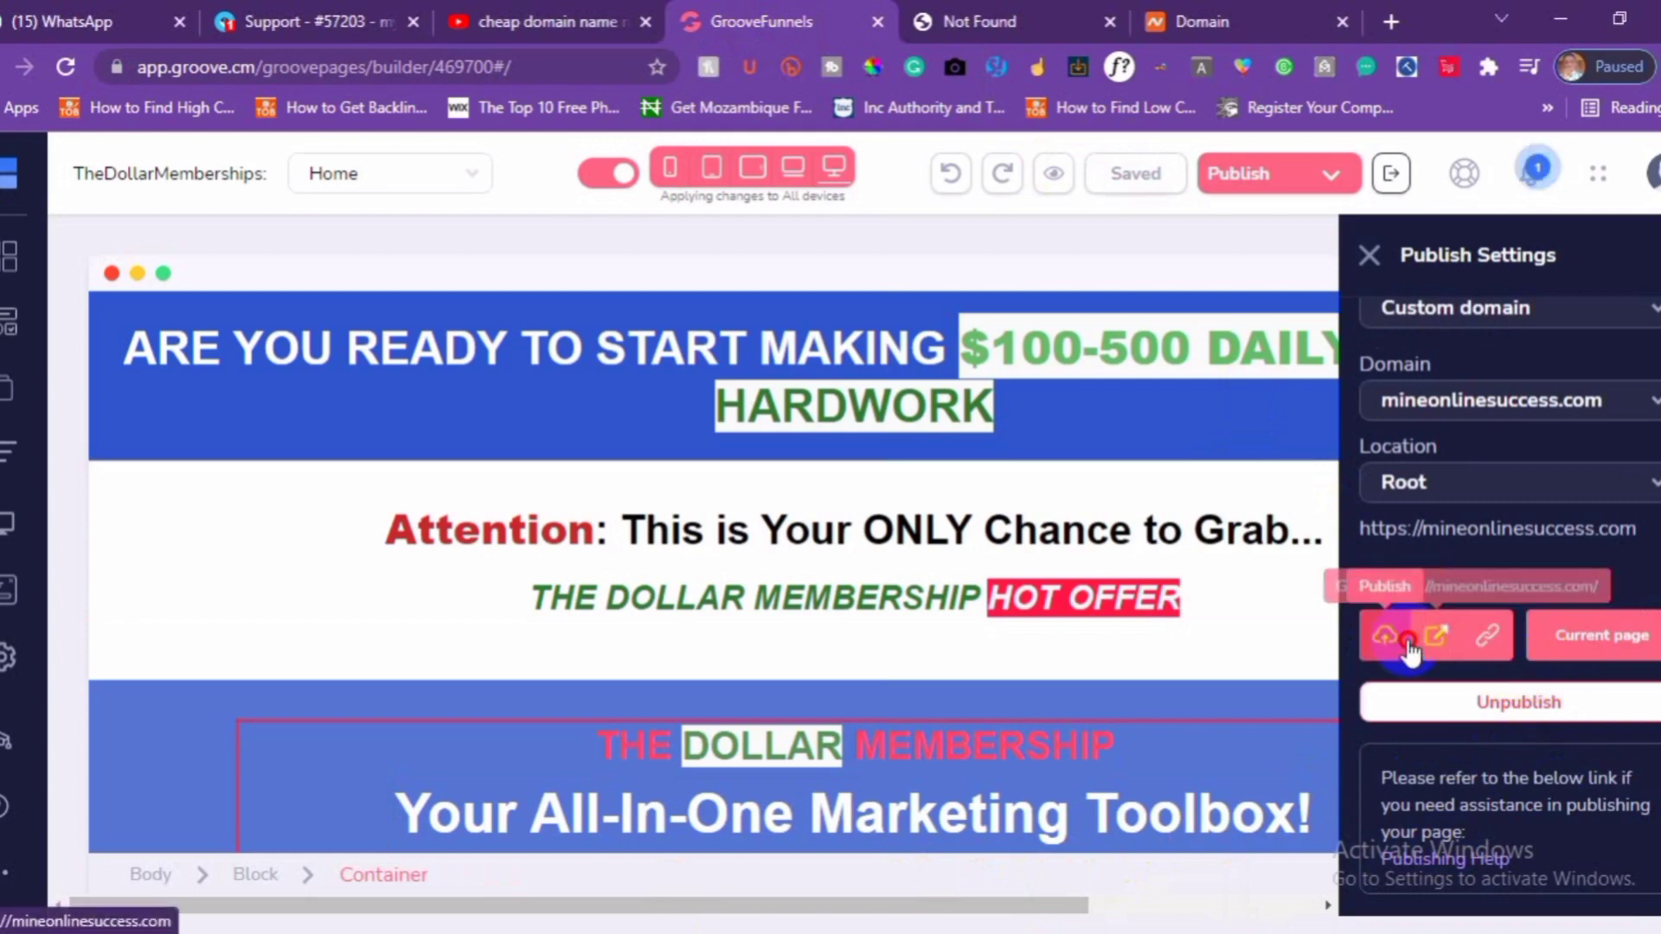
left_click(1385, 636)
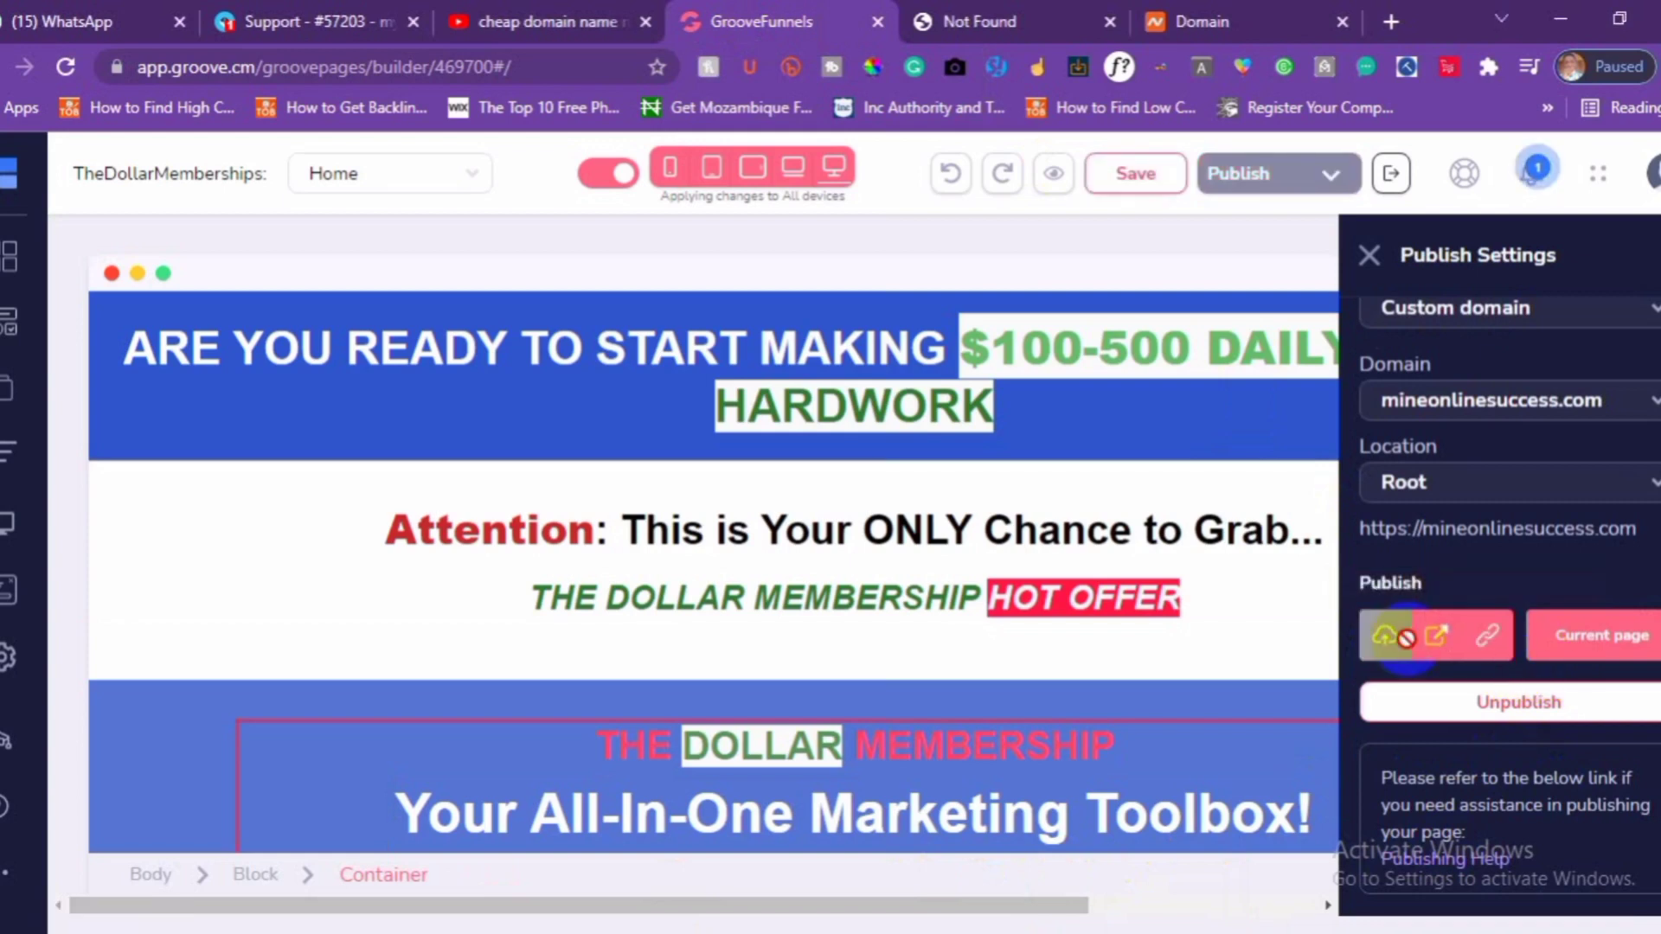